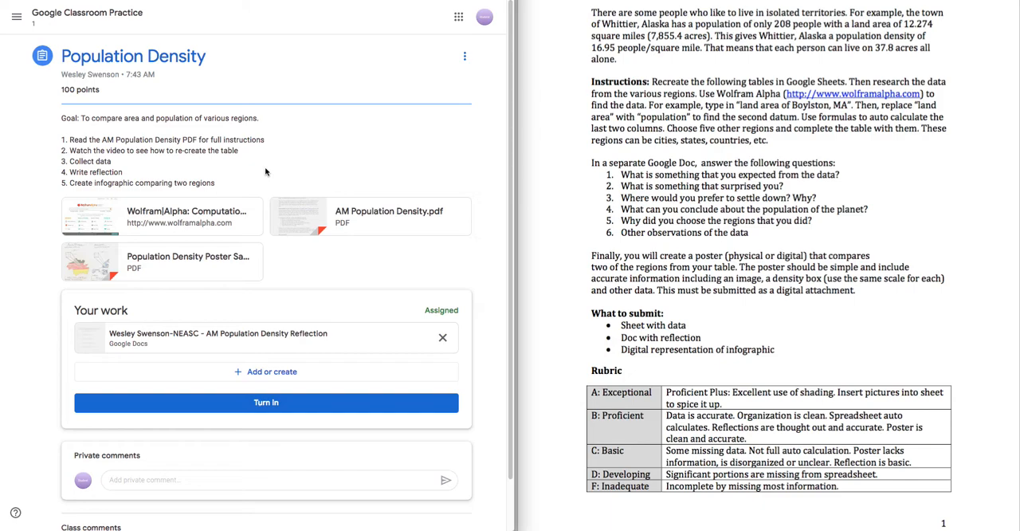
- Review the assignment PDF's instructions, rubric and Population Data table
scroll(609, 166, up, 3)
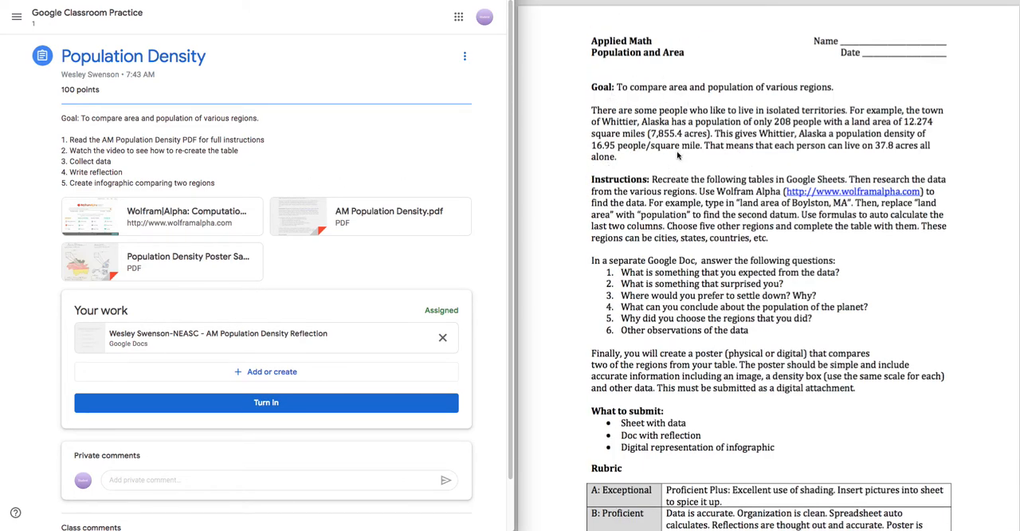
scroll(666, 150, down, 3)
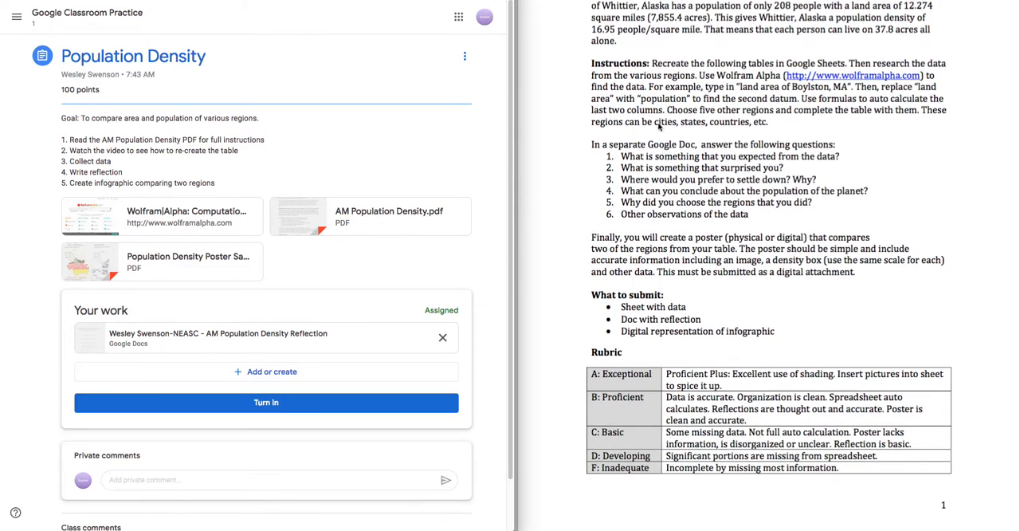
drag(652, 64, 735, 98)
scroll(712, 153, down, 10)
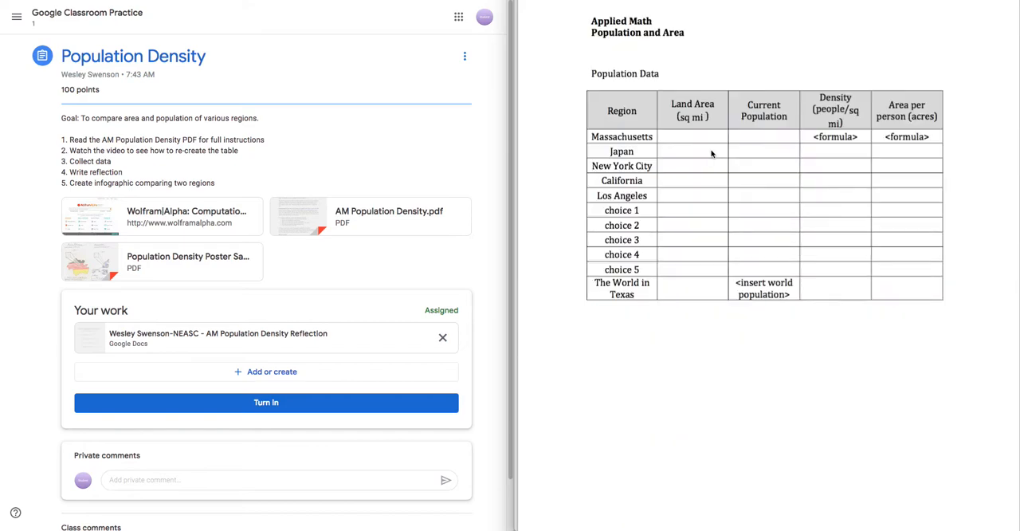
scroll(708, 147, up, 2)
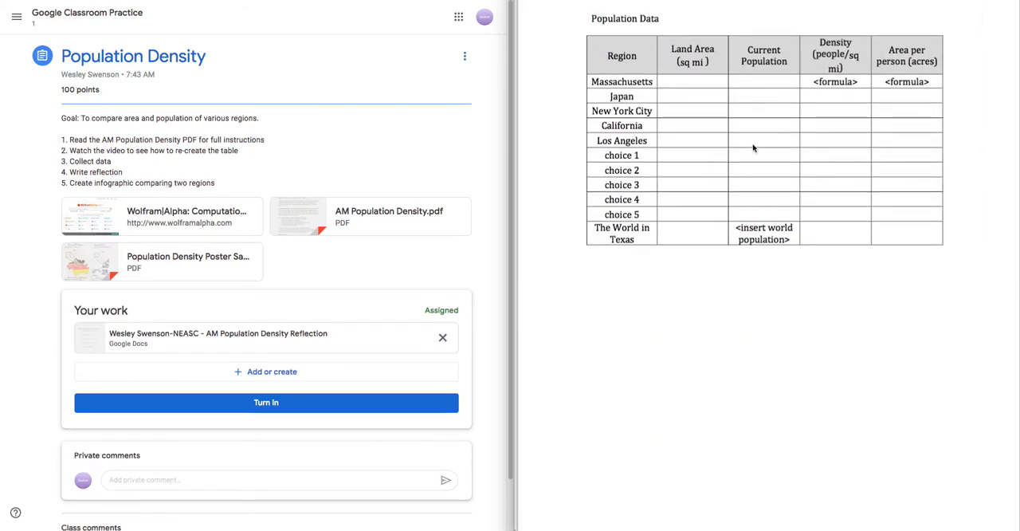
scroll(310, 279, down, 1)
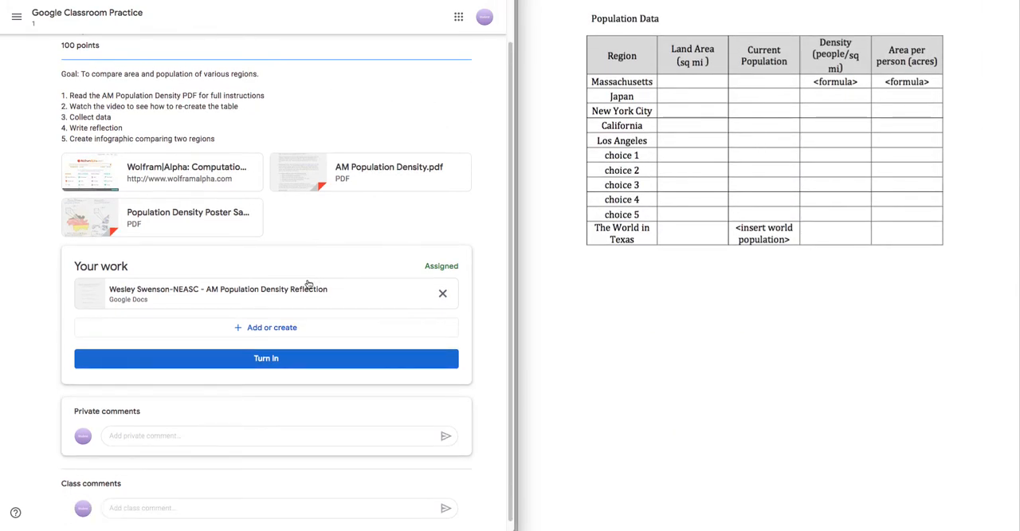
- Open the attached AM Population Density Reflection document, look through its questions and close it
click(181, 297)
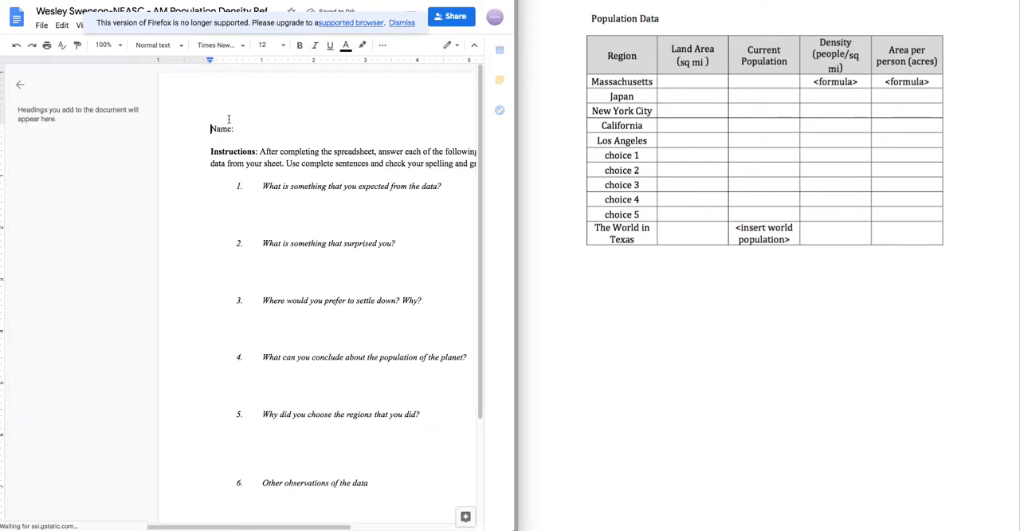
click(19, 88)
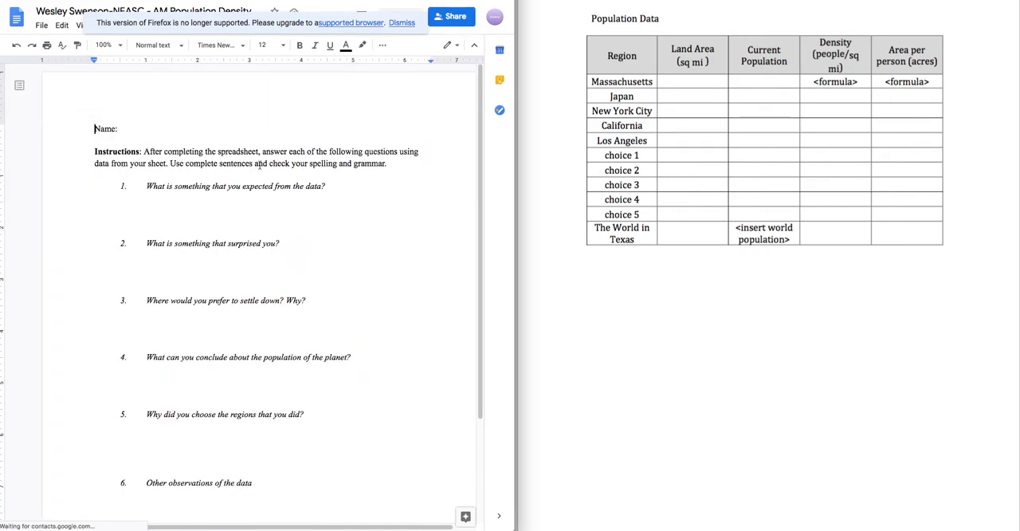
click(186, 216)
click(193, 267)
click(199, 318)
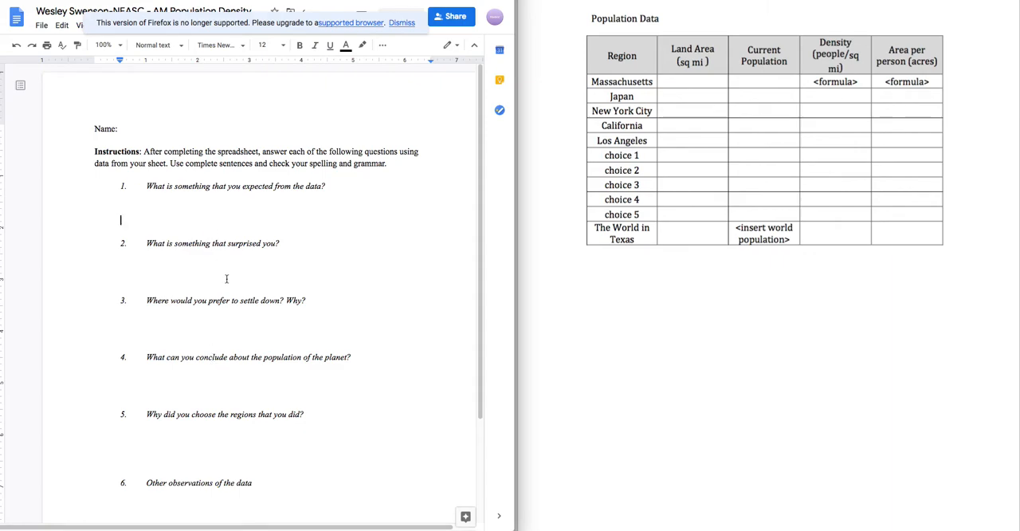
scroll(226, 278, down, 3)
scroll(229, 354, up, 3)
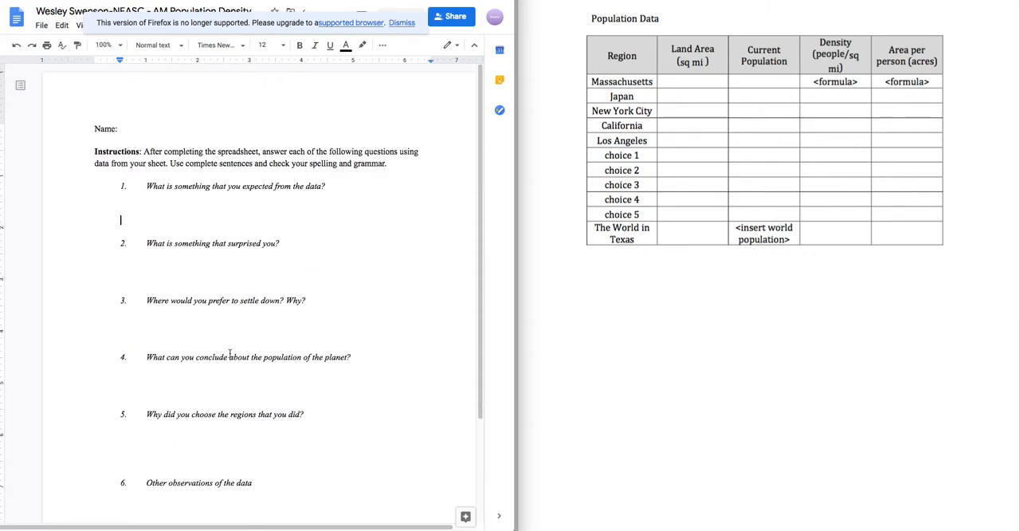
click(257, 227)
key(super+w)
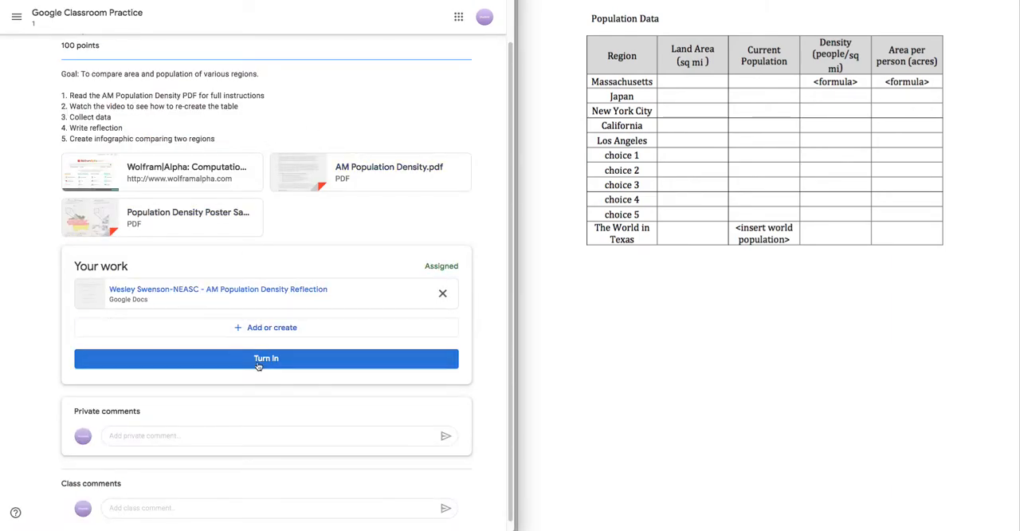
- Create a new Google Sheets file within the Population Density assignment's work and open it
click(251, 327)
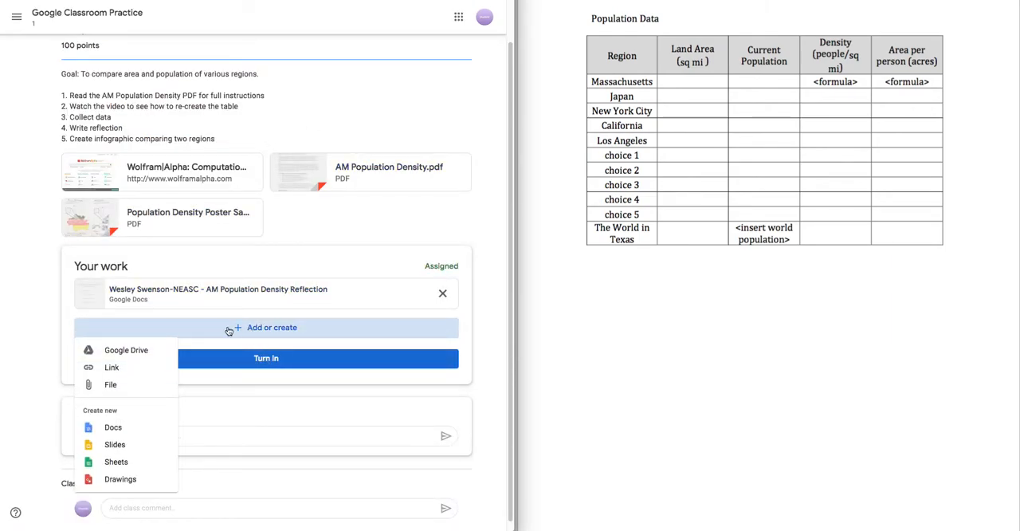
click(117, 461)
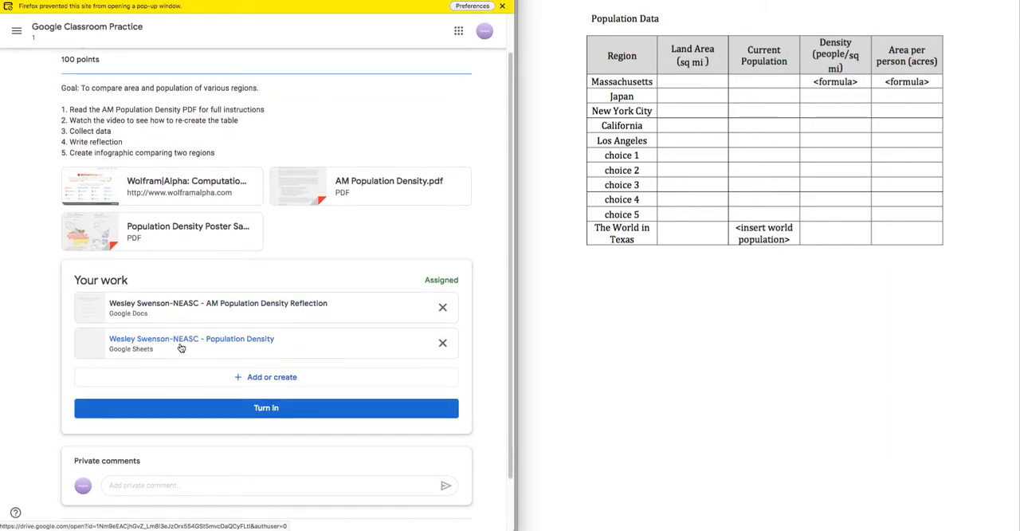
click(232, 341)
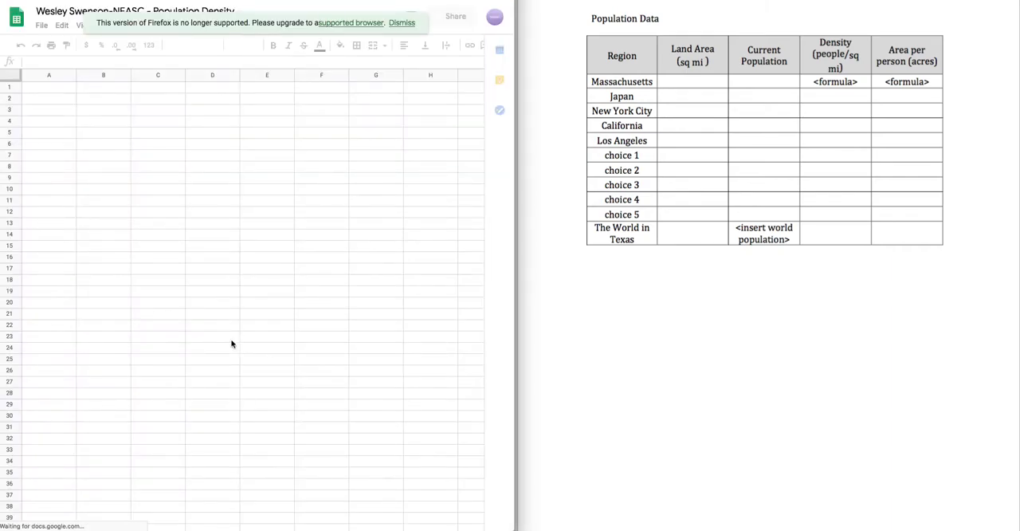
scroll(227, 284, down, 2)
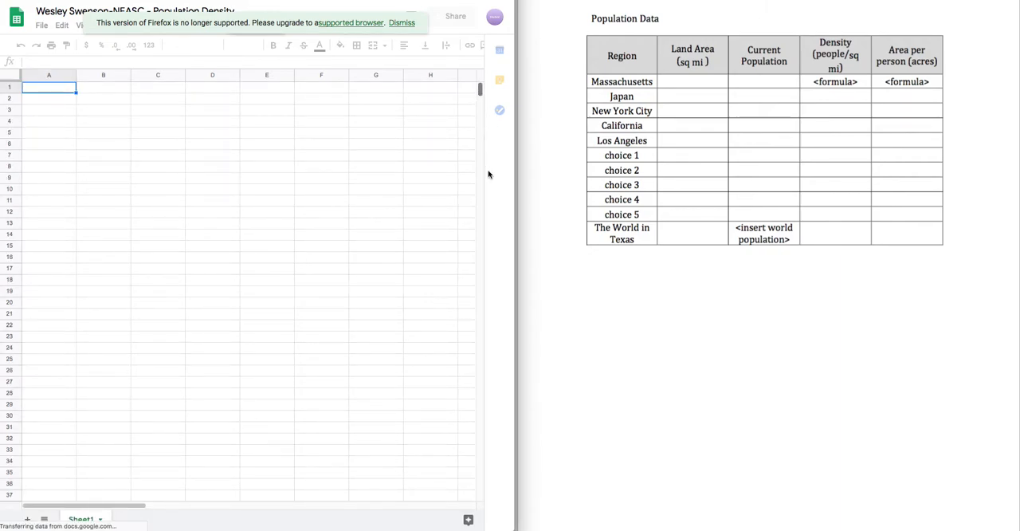
scroll(482, 466, down, 3)
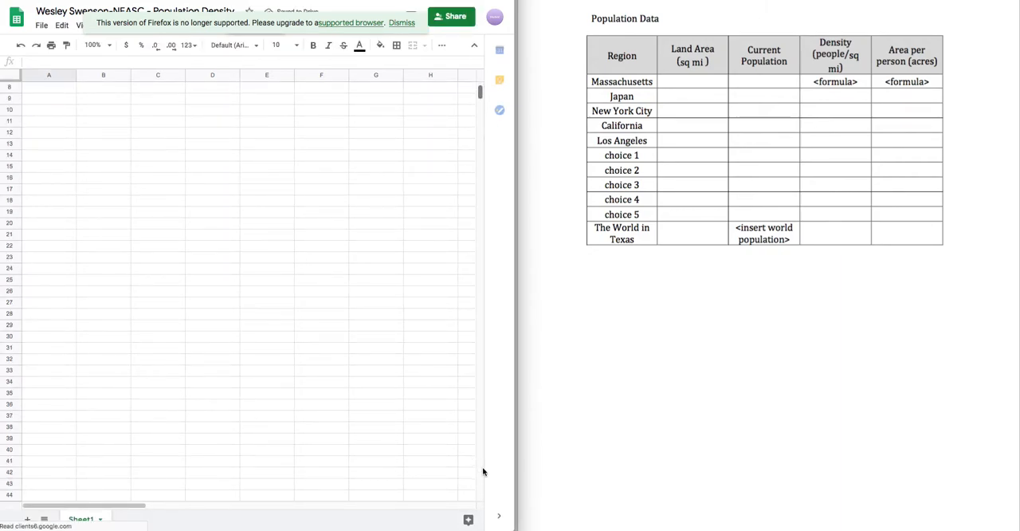
drag(480, 95, 442, 66)
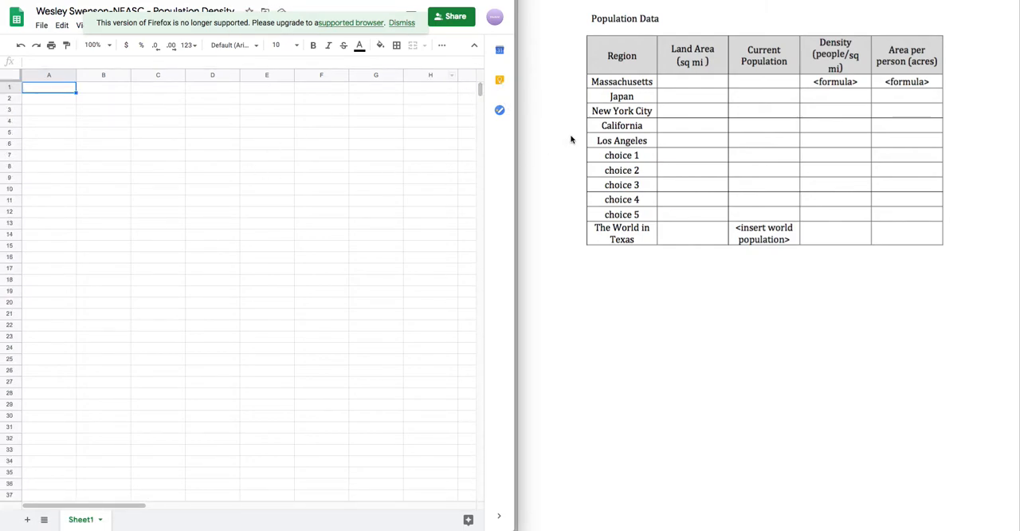
click(197, 169)
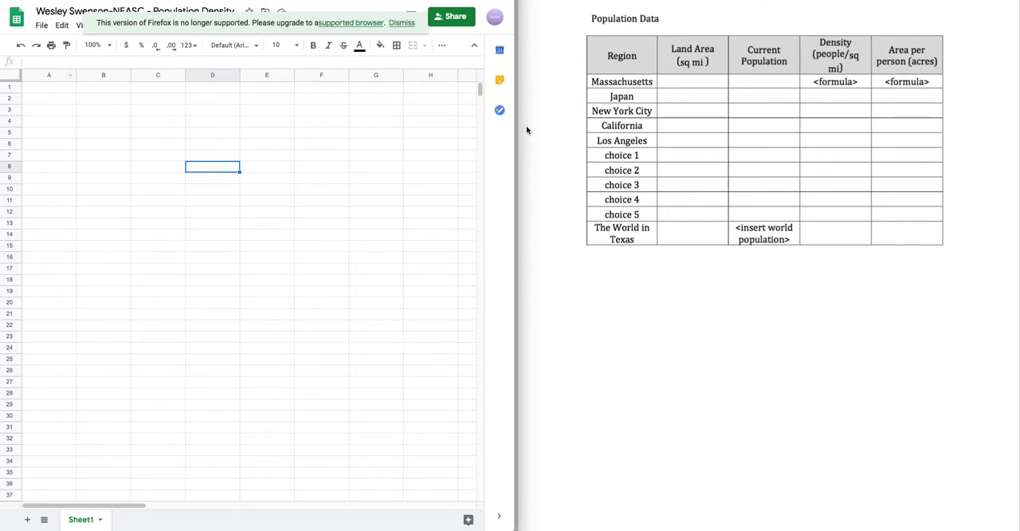
click(78, 146)
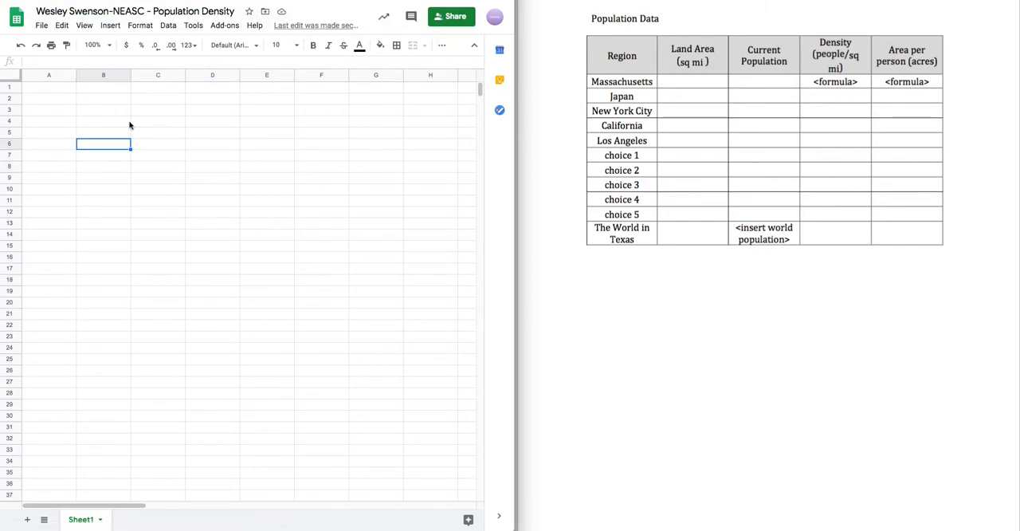
- Try to copy the Region heading from the PDF table into cell A1, then undo the paste
double_click(621, 57)
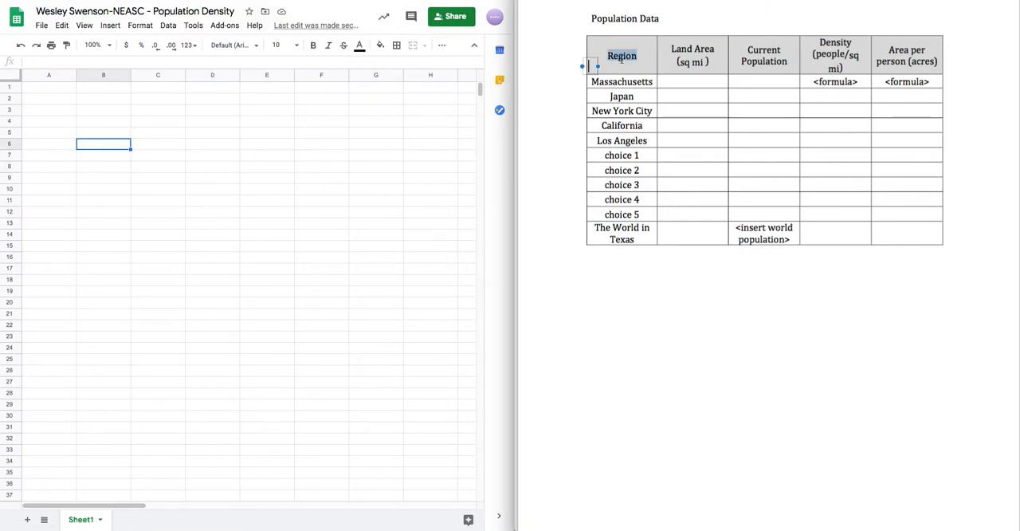
click(620, 83)
double_click(619, 56)
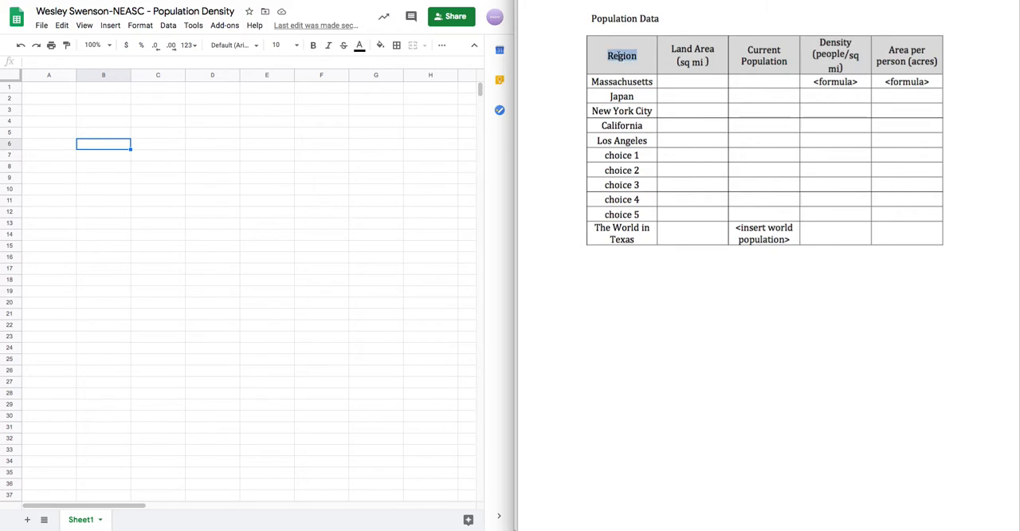
click(45, 87)
text(AM Population Density  Region)
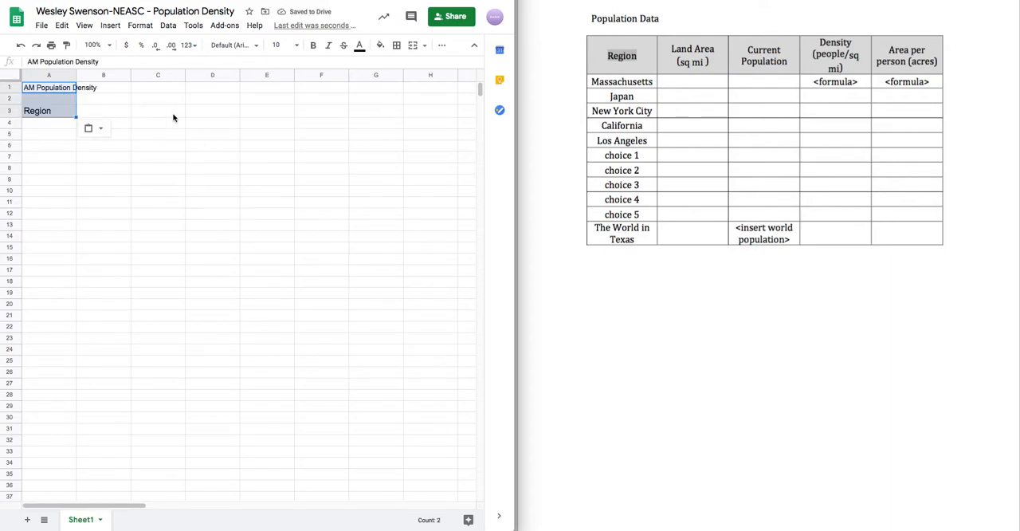
scroll(591, 107, up, 5)
scroll(587, 130, down, 6)
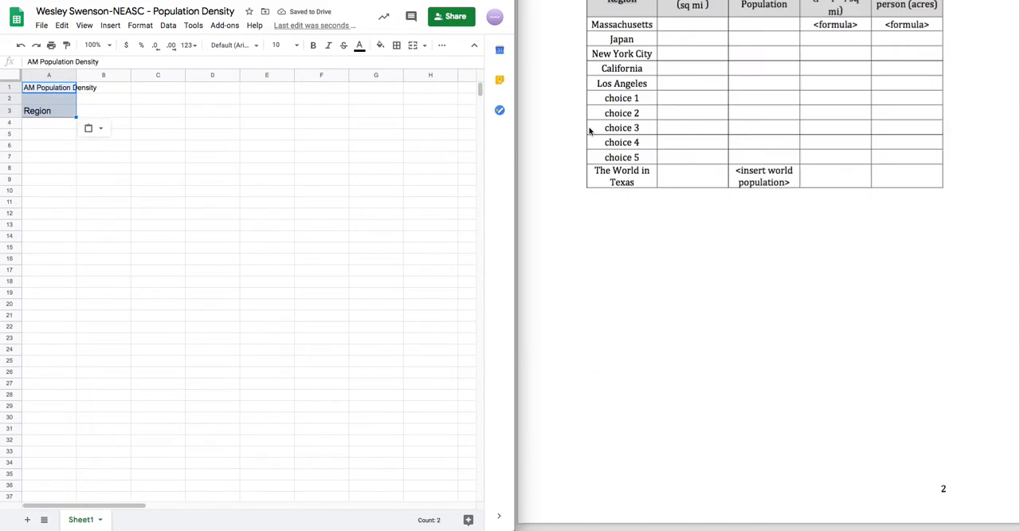
scroll(587, 130, up, 1)
click(122, 153)
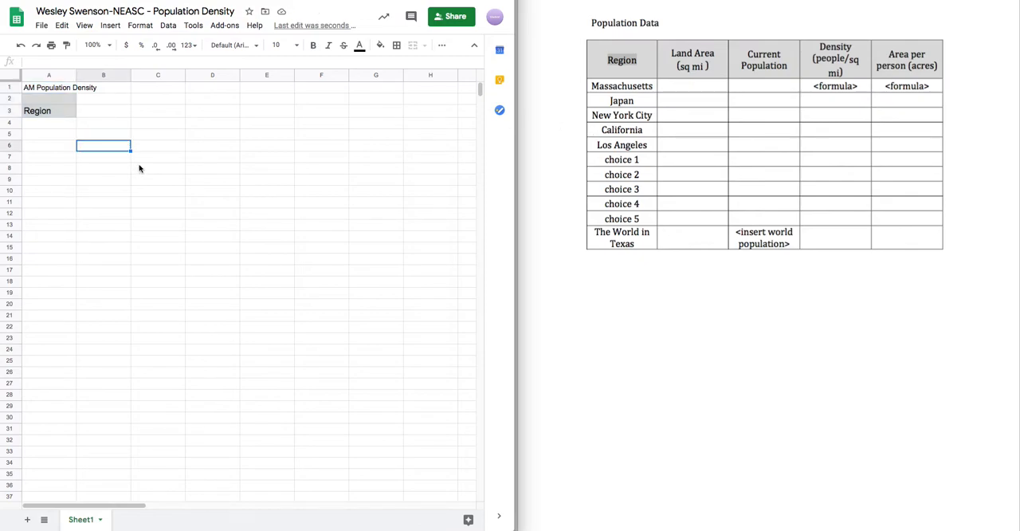
key(ctrl+z)
- Enter the headings "Region", "Land Area (sq mi)" and "Current Population" in cells A1 to C1
text(Region)
key(Tab)
text(Land Area )
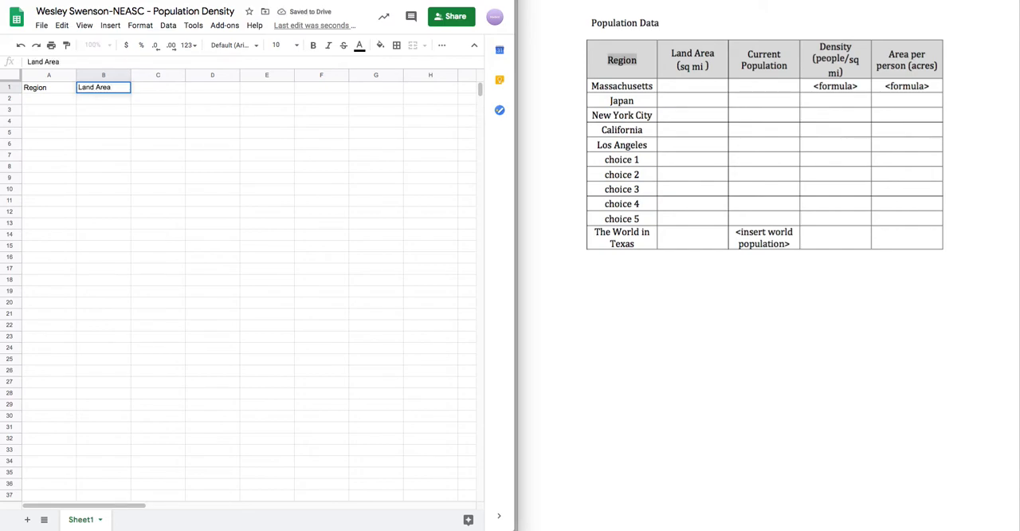
text((sq )
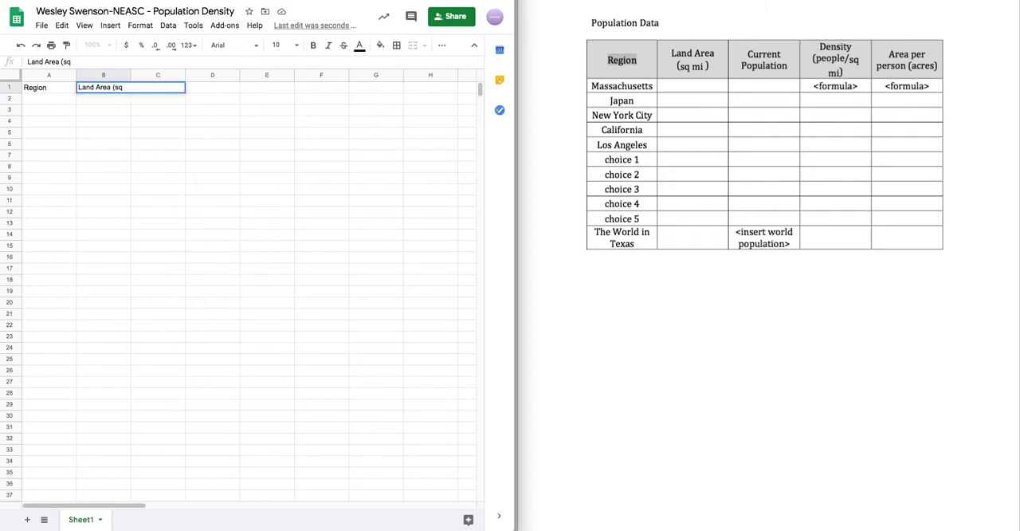
text(mi))
key(Tab)
text(Cu)
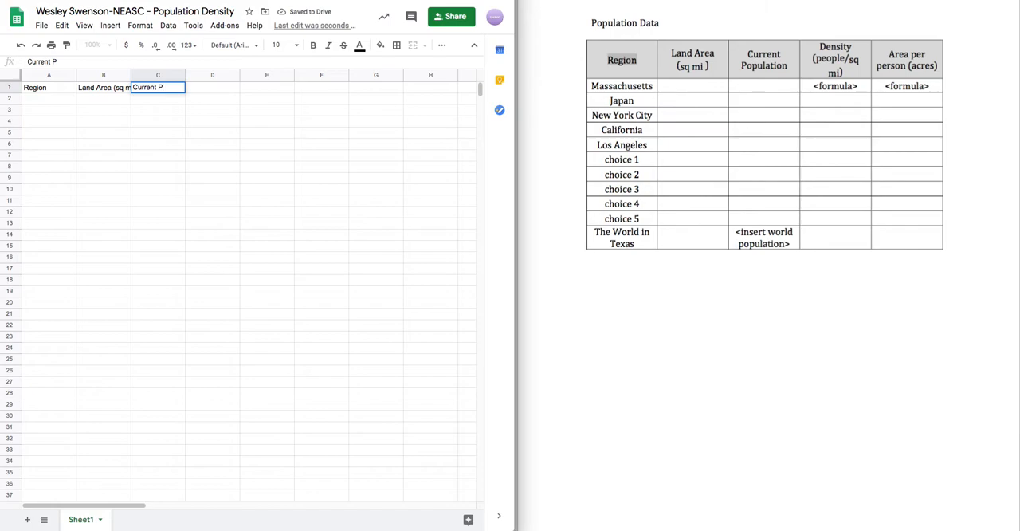
text(rrent Population)
key(Tab)
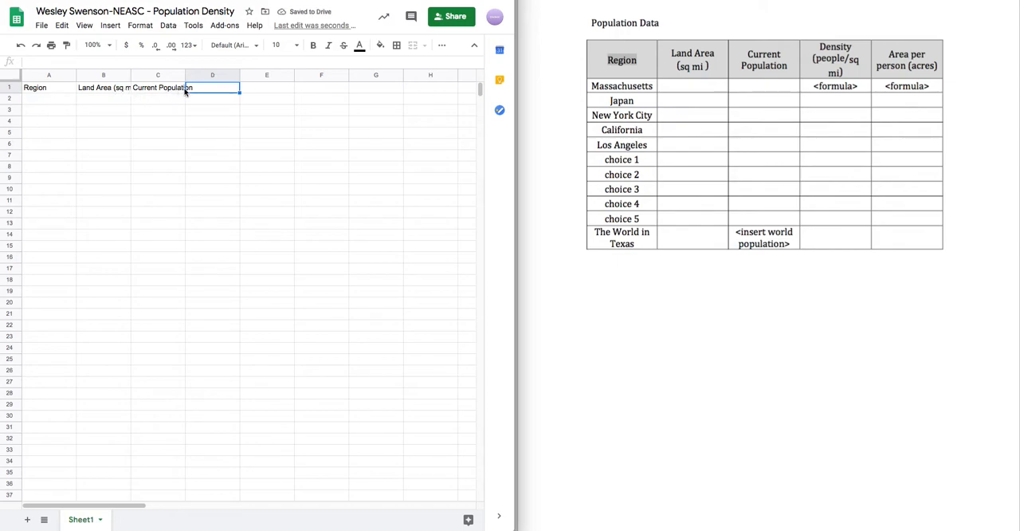
- Enter the headings "Density (ppl/sq mi)" in D1 and "Area per Person (acres)" in E1
text(Dent)
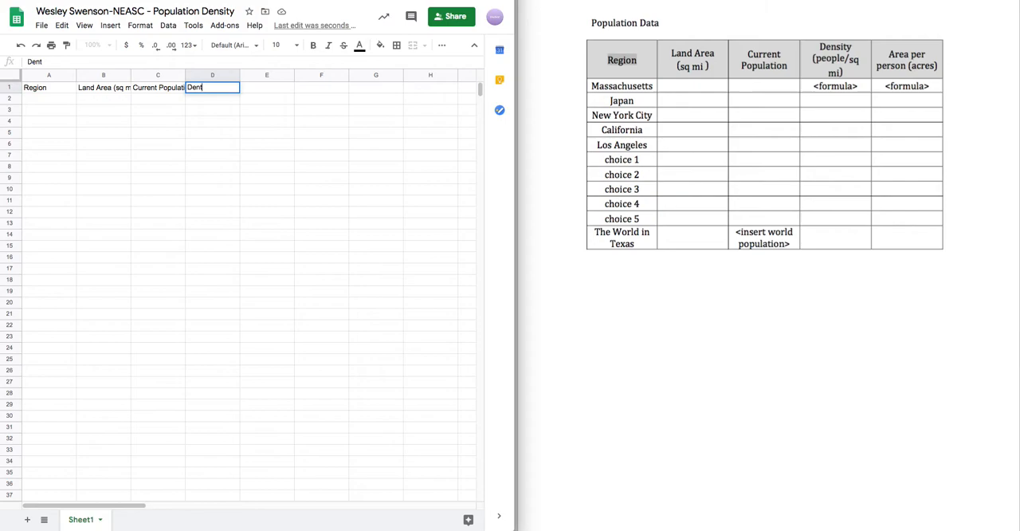
text(ity)
text((ppl/sq m)
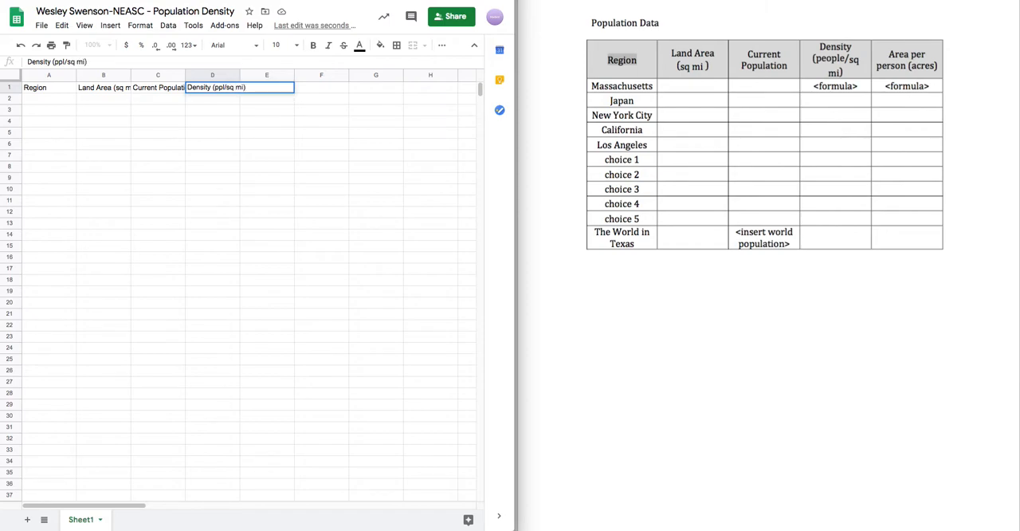
text(i))
key(Tab)
text(Area per Person (acres)
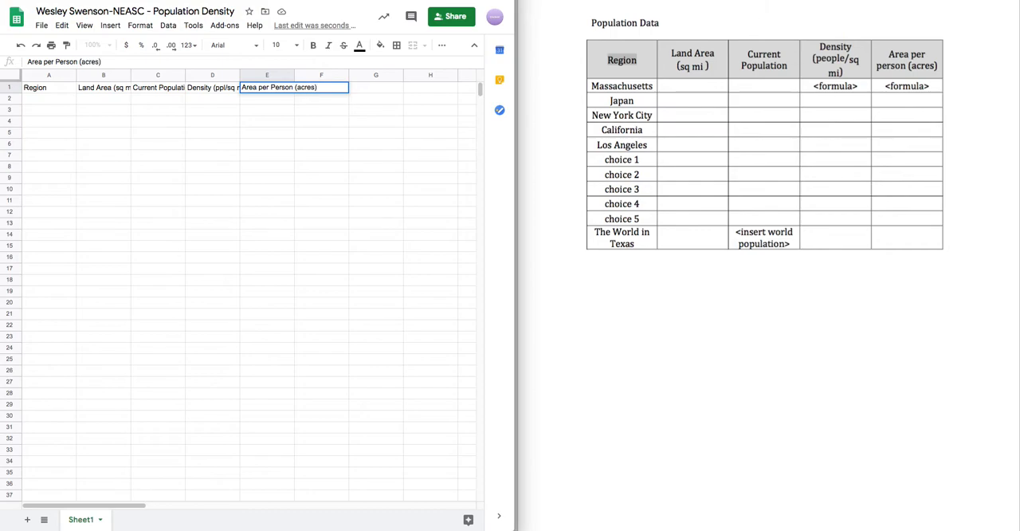
key(Return)
- Make row 1 slightly taller and set the sheet's zoom to 125%
click(169, 143)
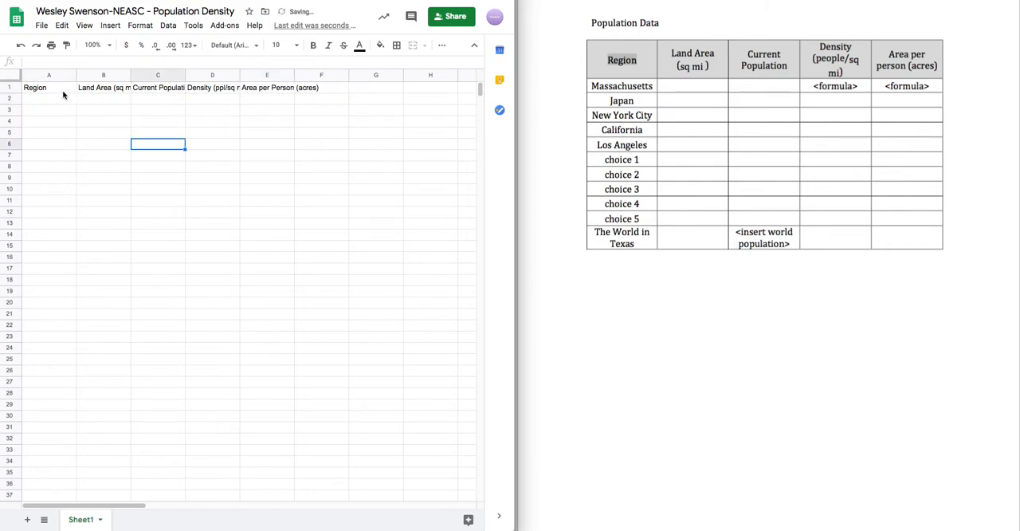
drag(14, 91, 14, 97)
click(98, 45)
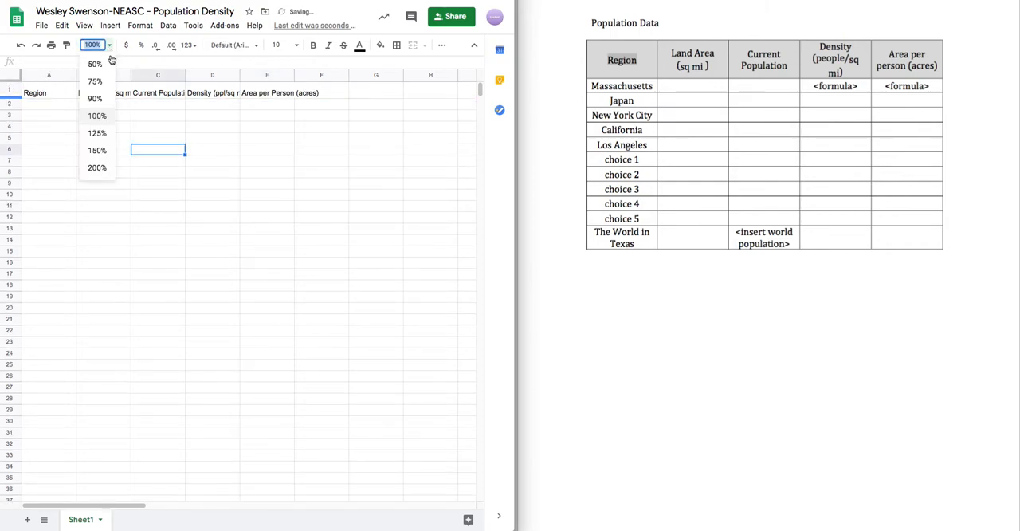
click(96, 133)
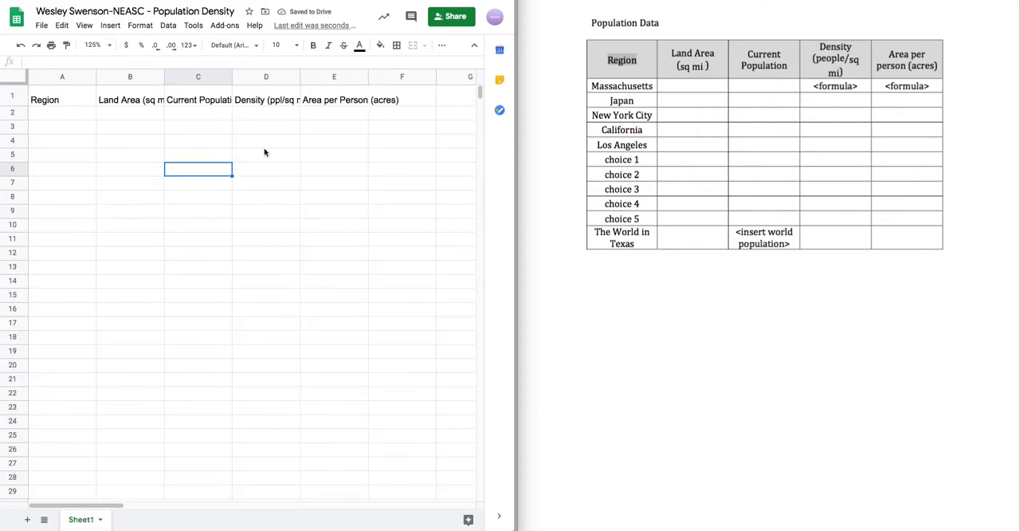
click(316, 171)
- Widen the spreadsheet window over the PDF and select the whole header row
click(12, 97)
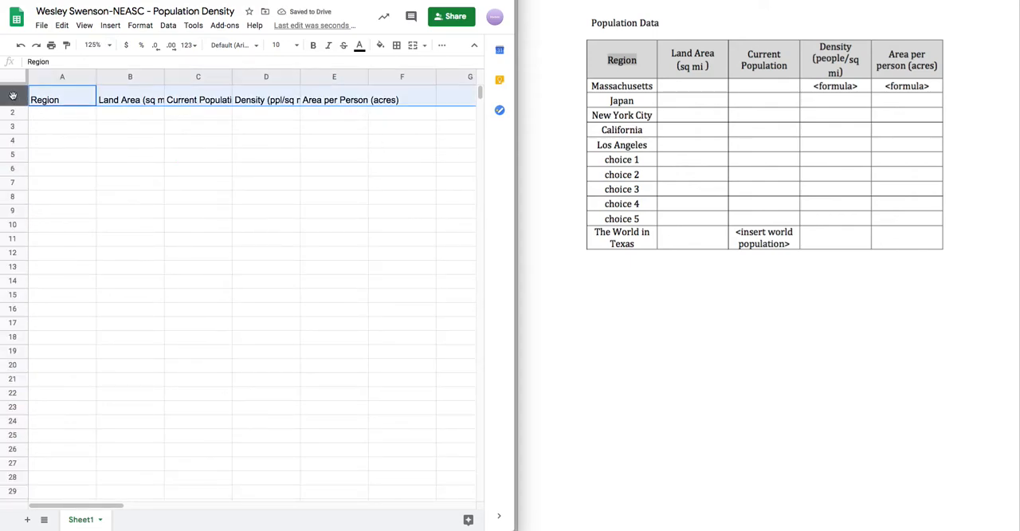
drag(518, 223, 876, 225)
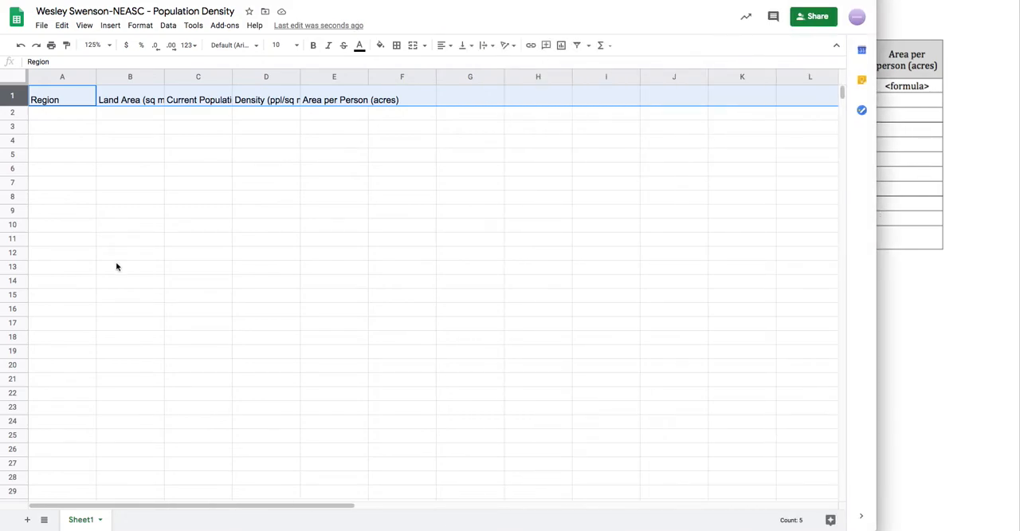
click(138, 105)
scroll(121, 254, down, 2)
scroll(121, 254, up, 2)
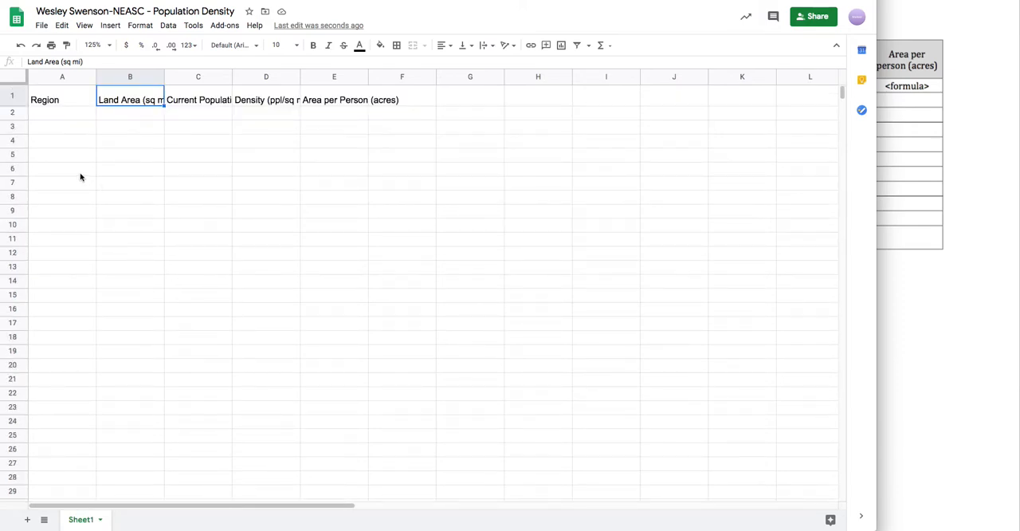
click(11, 95)
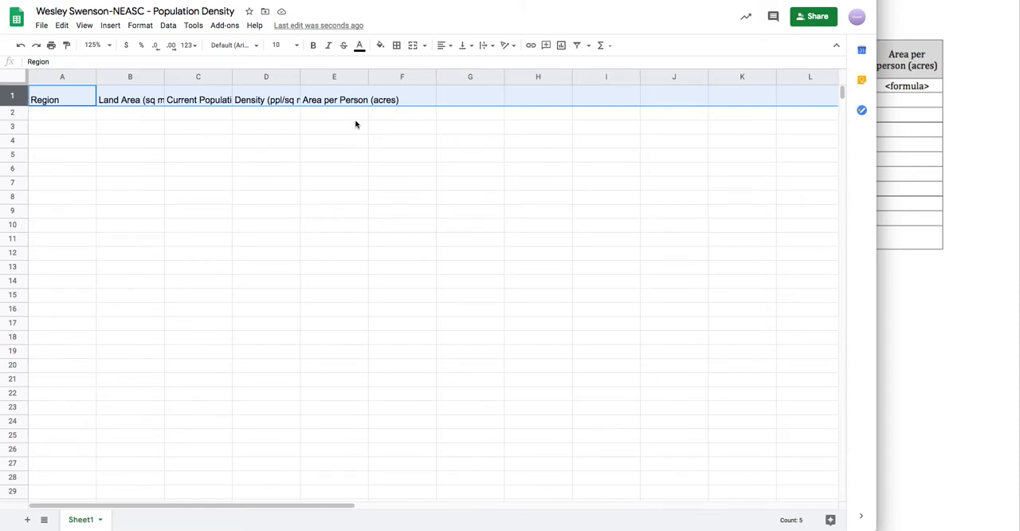
- Align the header row's text to the vertical middle and center it horizontally
click(470, 46)
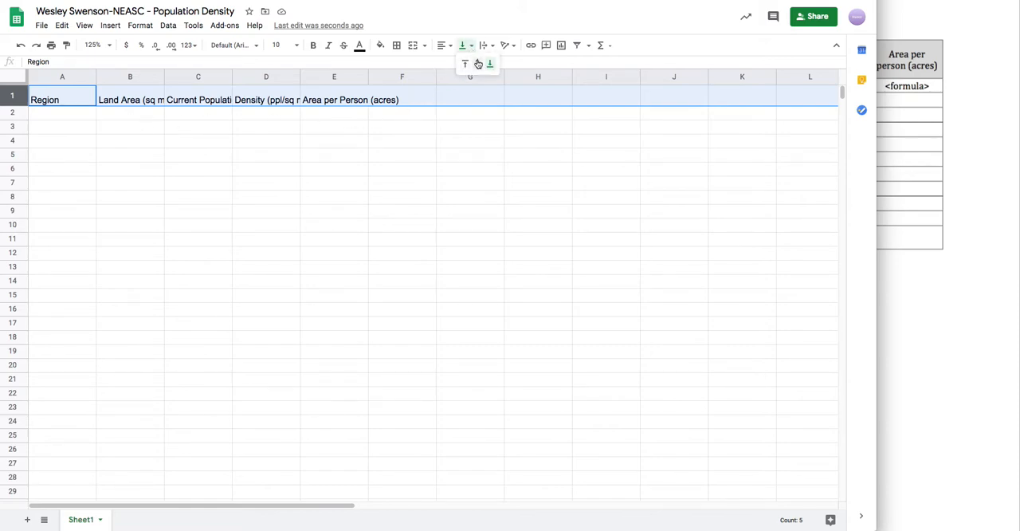
click(478, 64)
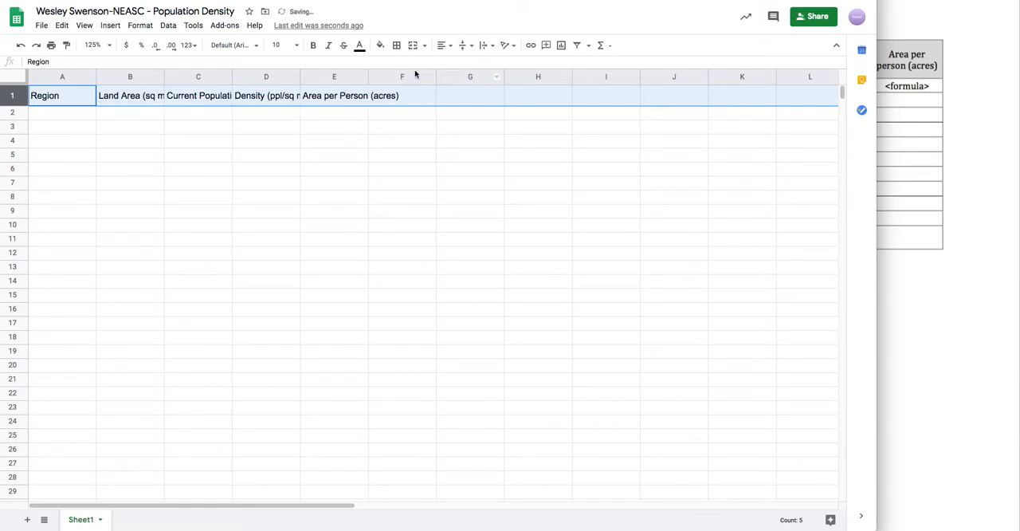
click(443, 45)
click(455, 63)
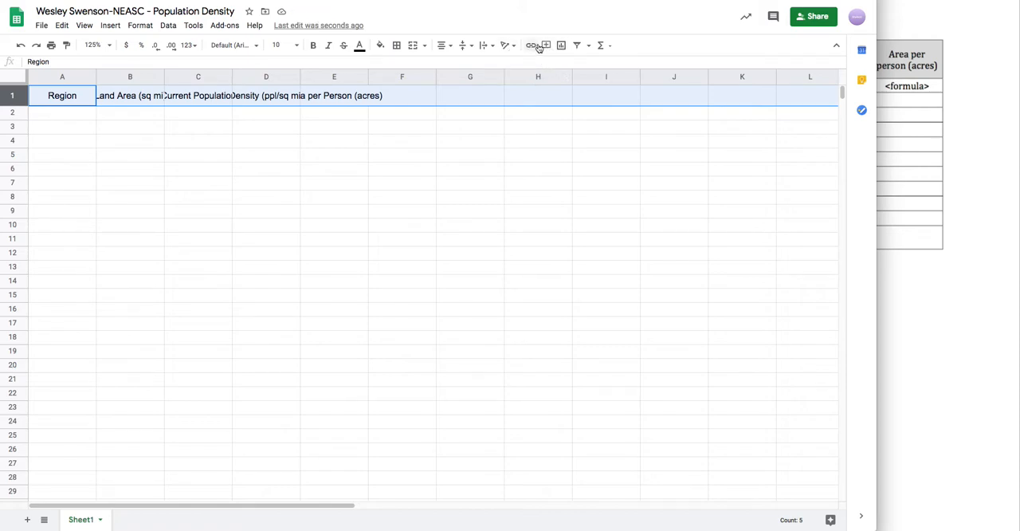
- Wrap the header row's text so the long headings stay within their columns
click(485, 46)
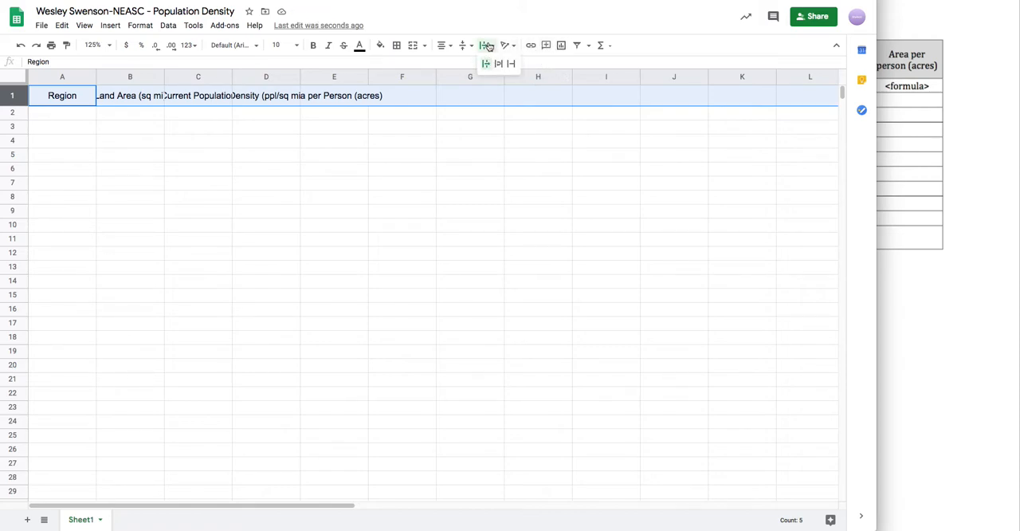
click(500, 66)
click(484, 45)
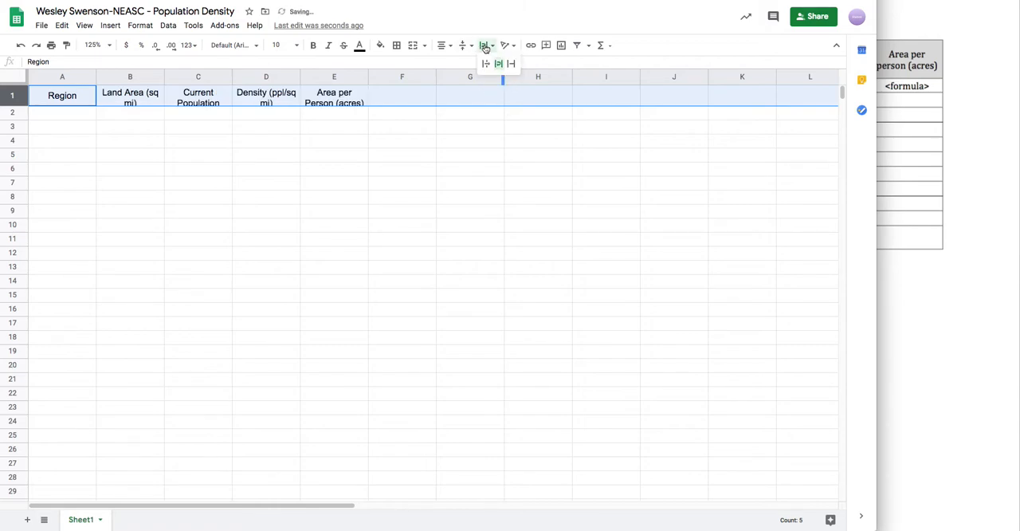
click(396, 129)
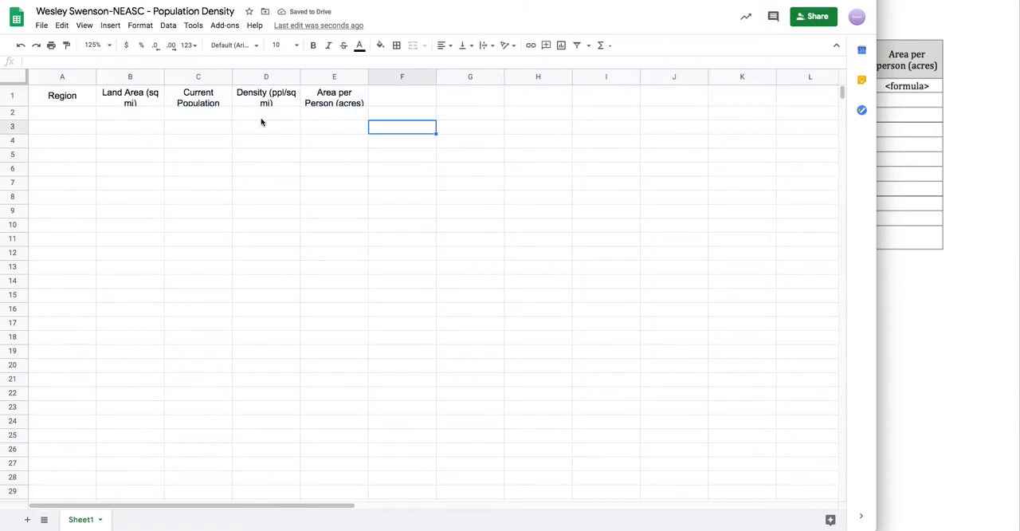
- Increase row 1's height enough to fit both lines of the wrapped headings
click(198, 107)
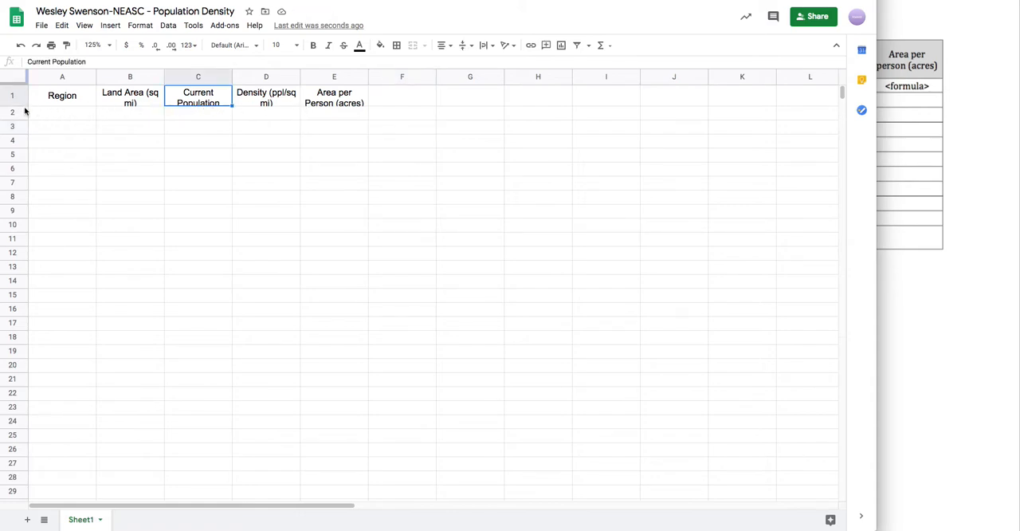
drag(18, 104, 22, 110)
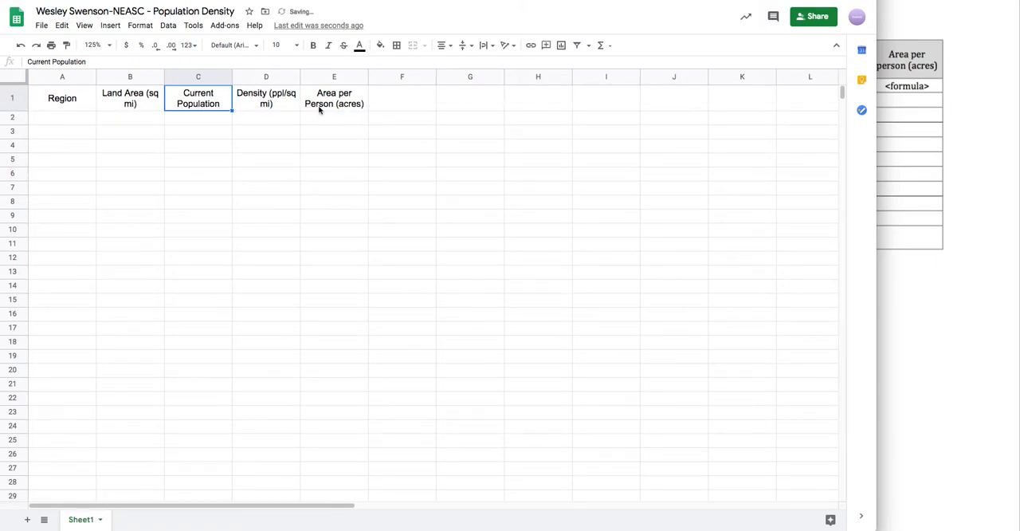
click(17, 102)
click(412, 105)
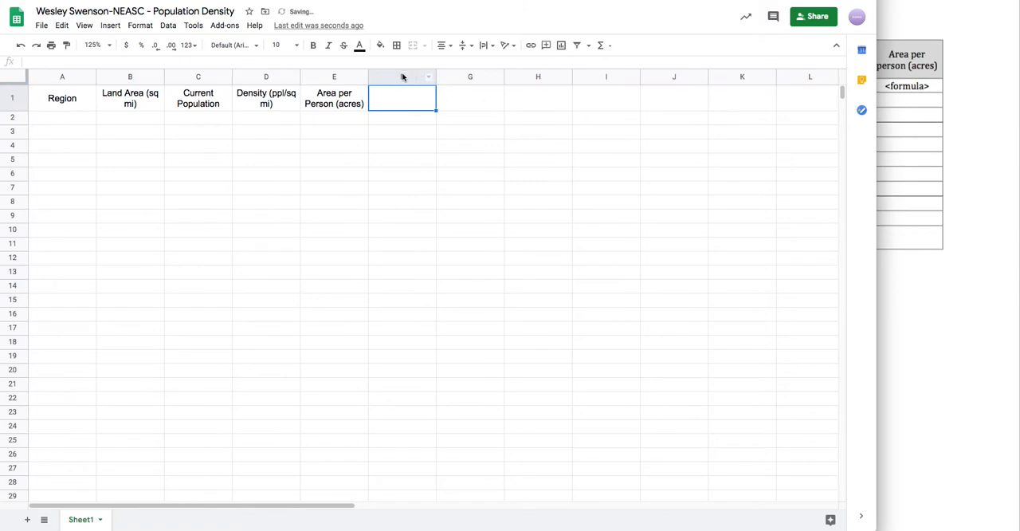
- Delete the unused columns F through Z
click(403, 76)
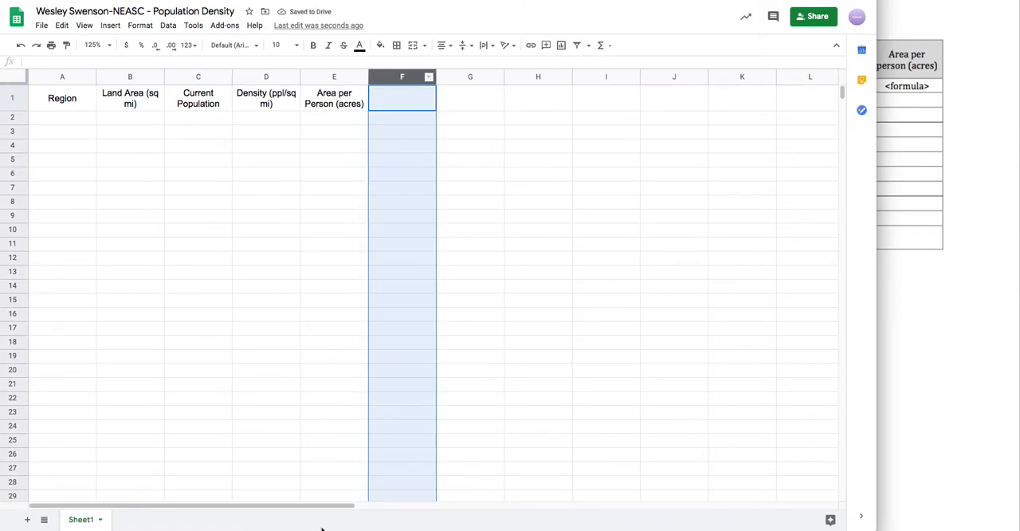
drag(314, 505, 827, 502)
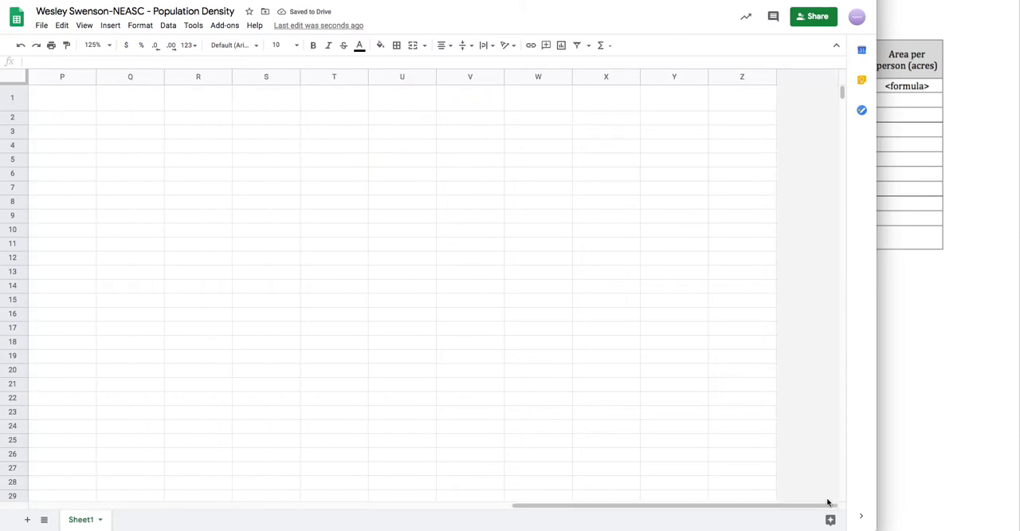
shift+click(736, 78)
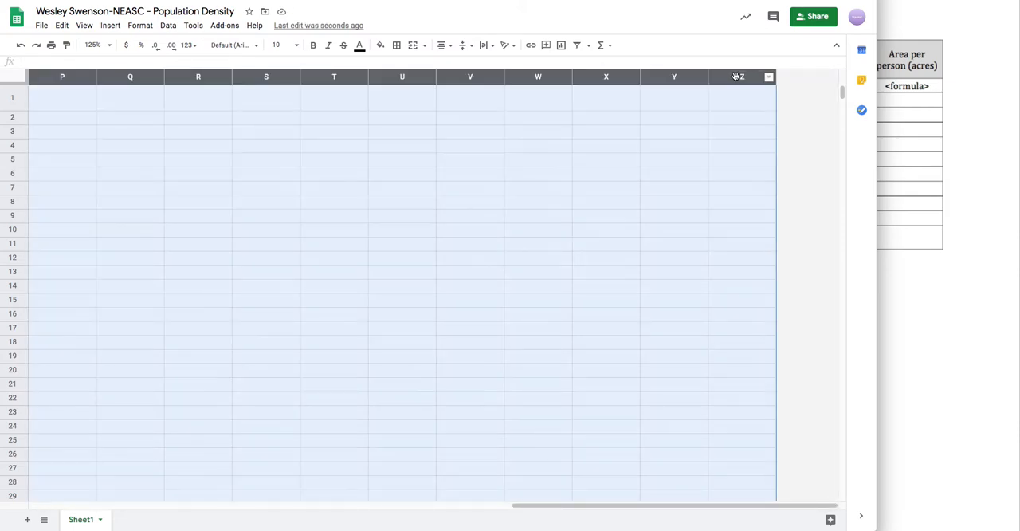
right_click(654, 81)
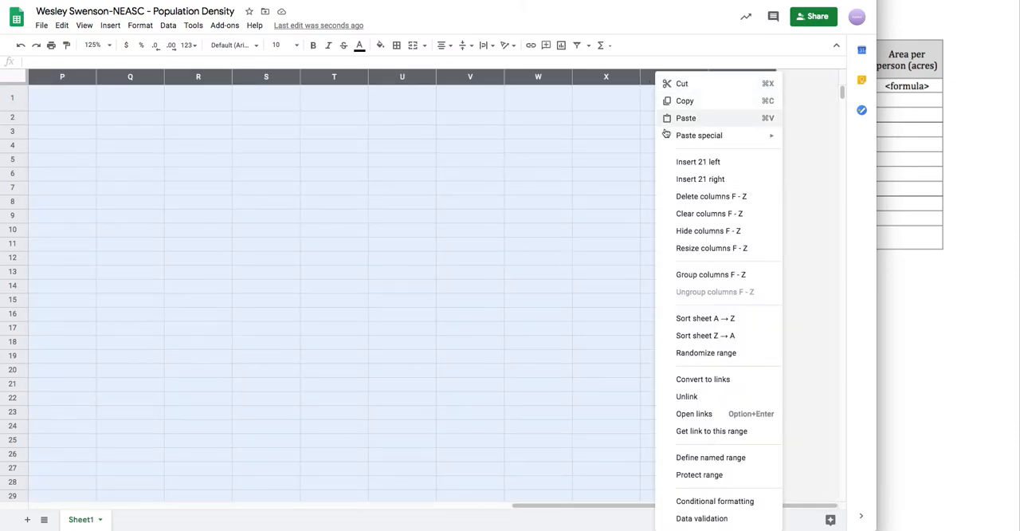
click(693, 198)
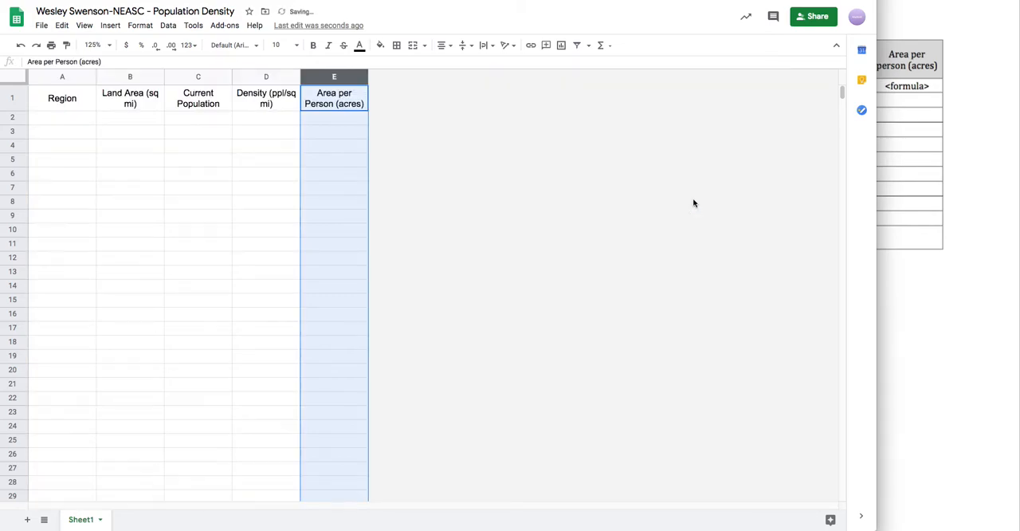
- Delete the unused rows 17 through 1000
click(15, 328)
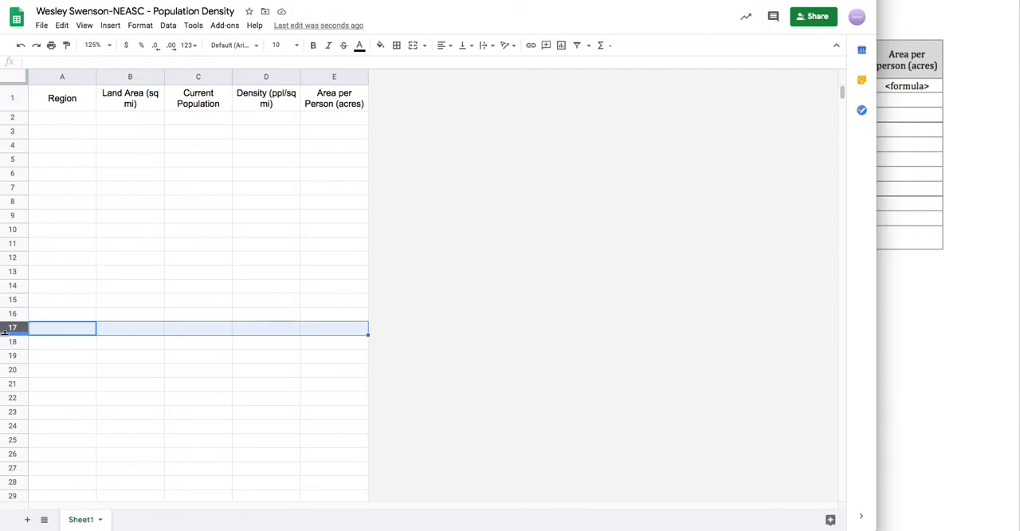
drag(842, 91, 850, 509)
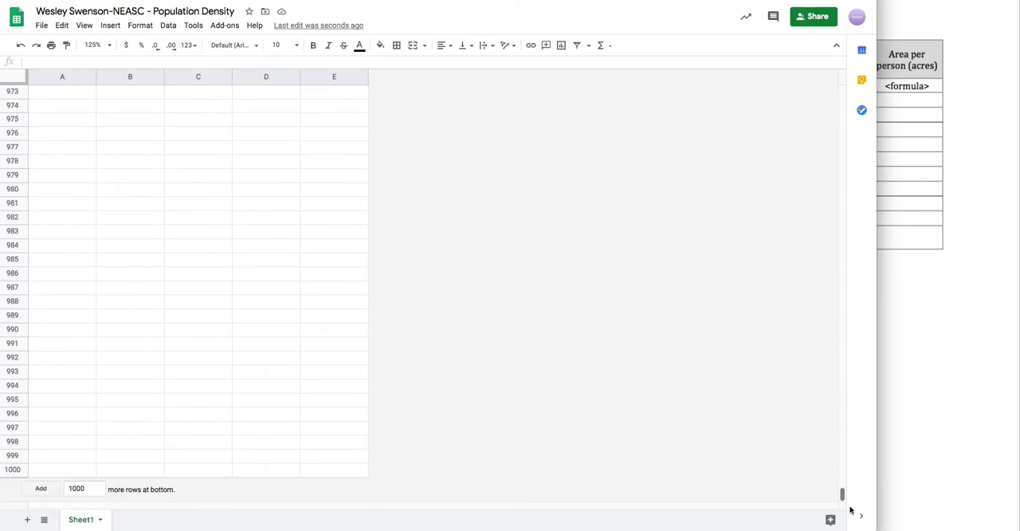
shift+click(13, 469)
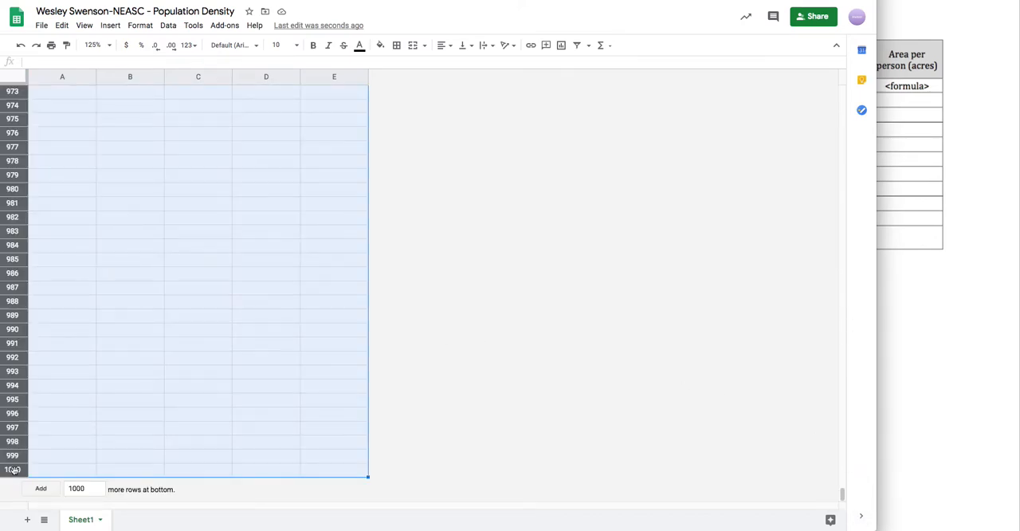
right_click(10, 400)
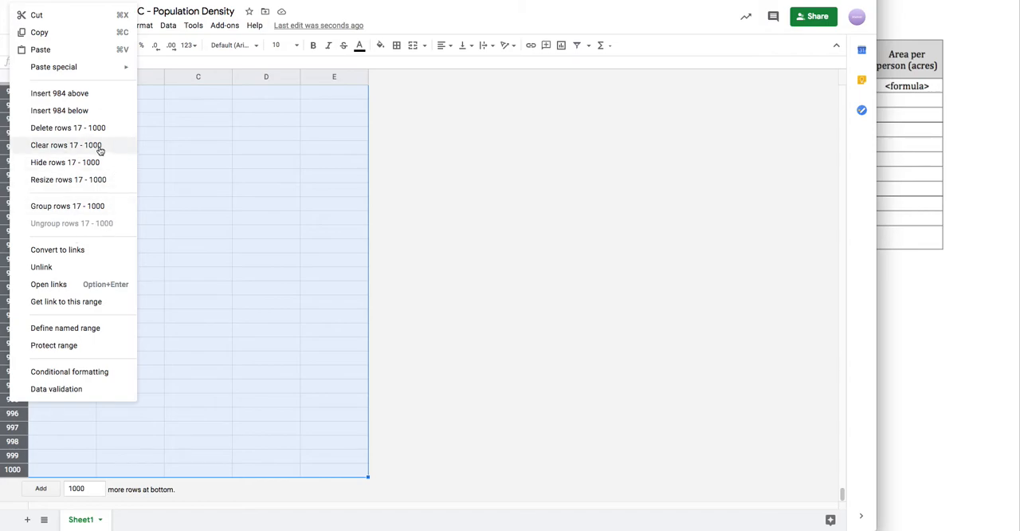
click(76, 130)
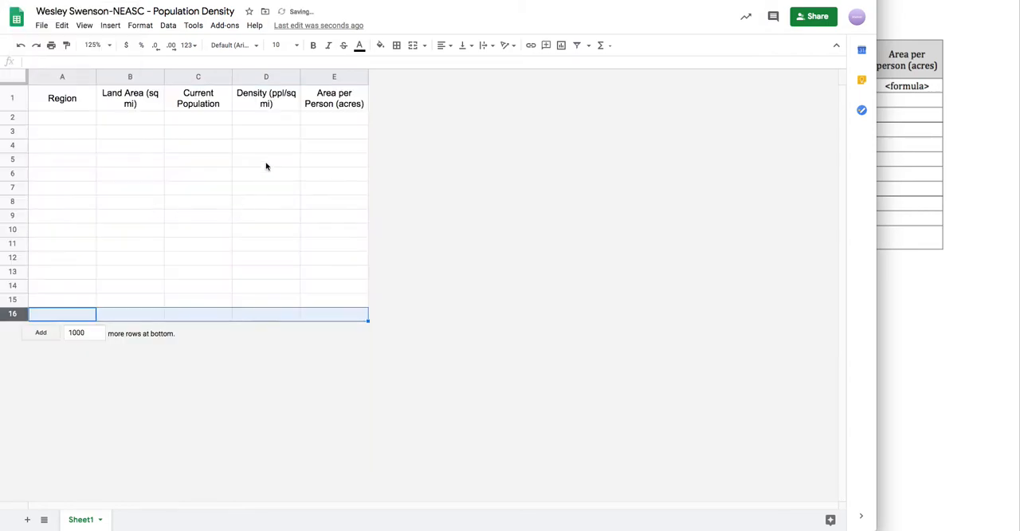
- Apply alternating colors to the whole sheet, range 1:16, using the default teal style with a header
click(15, 79)
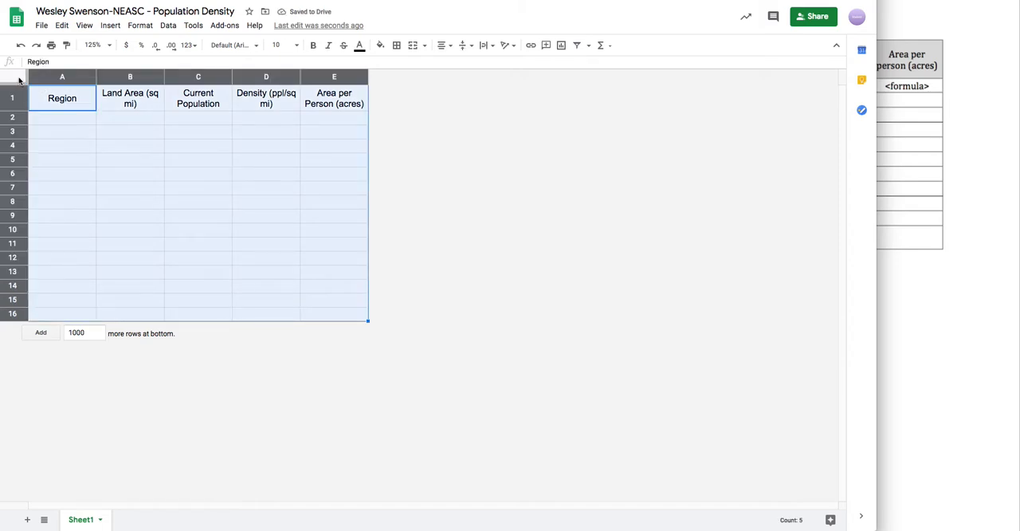
click(141, 26)
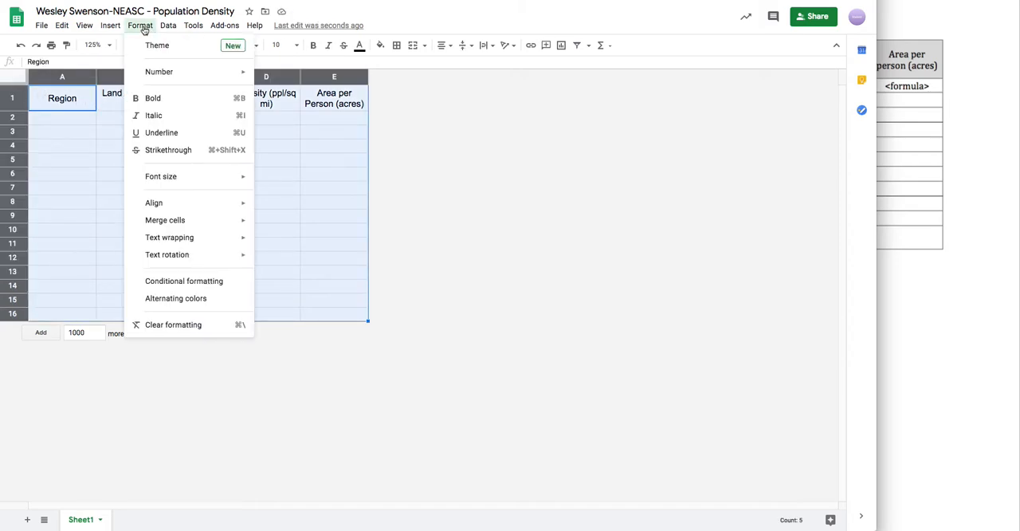
click(171, 300)
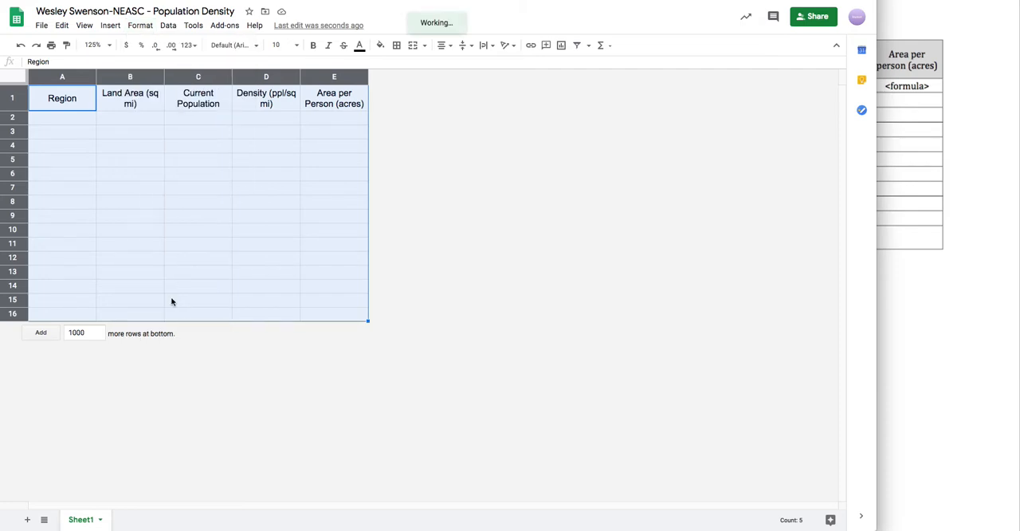
click(704, 208)
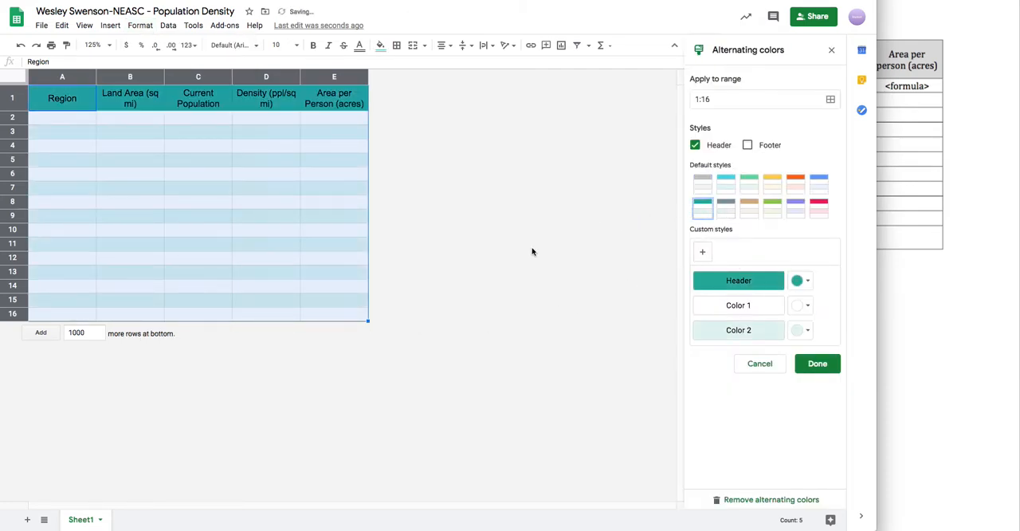
click(351, 243)
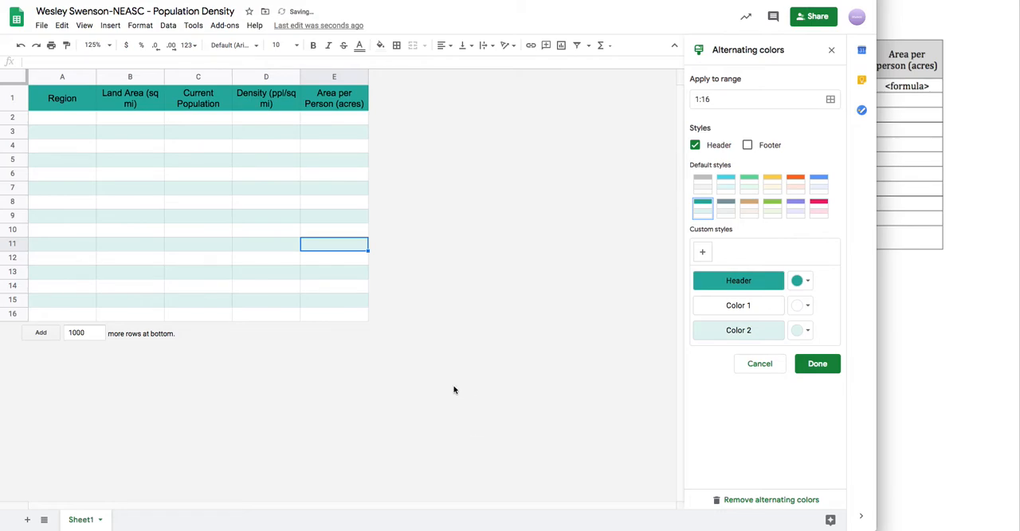
click(831, 49)
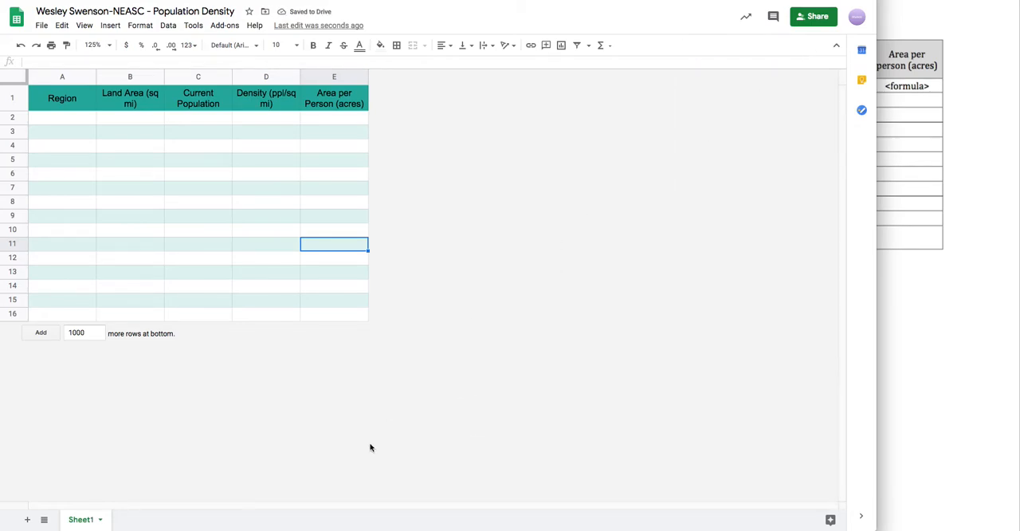
- Undo the alternating colors applied to the sheet
key(ctrl+z)
key(ctrl+z)
click(111, 160)
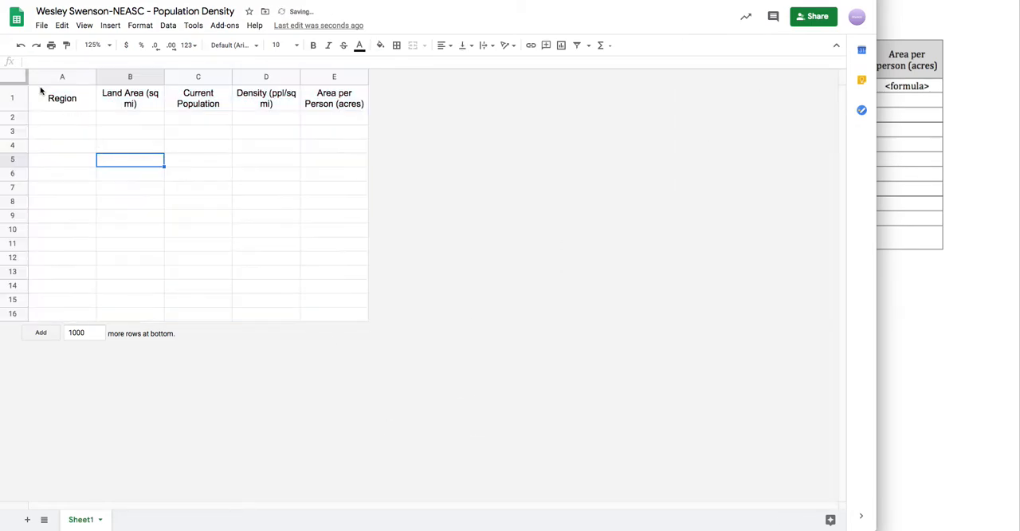
- Format all cells in range 1:16 with the teal default alternating colors style, keeping the header option on
click(15, 78)
click(139, 27)
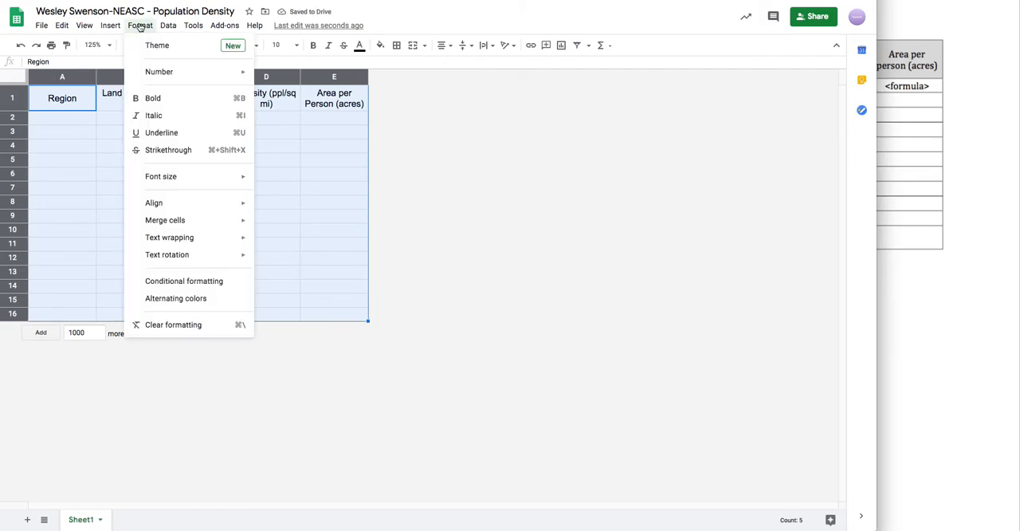
click(152, 298)
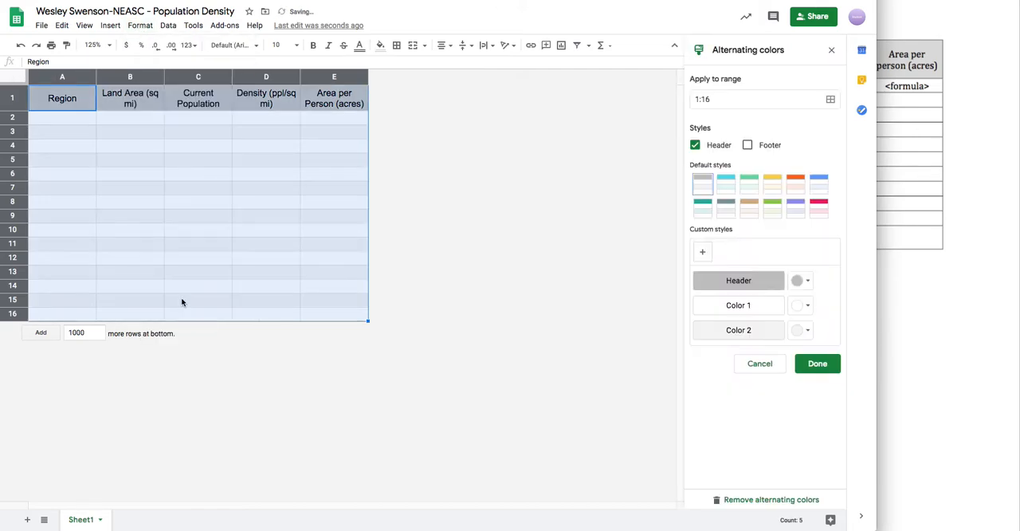
click(703, 209)
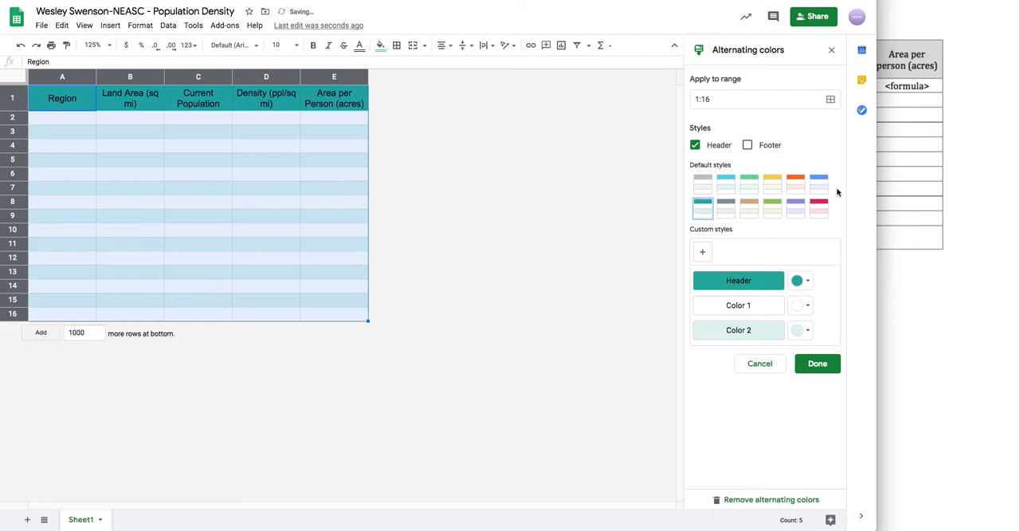
click(833, 54)
click(492, 179)
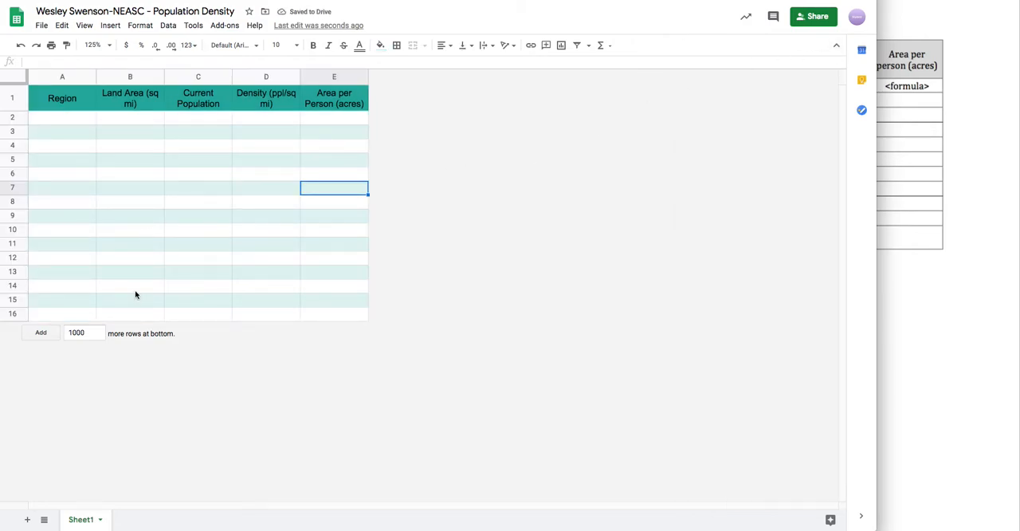
- Resize the spreadsheet window to half the screen so the PDF's Population Data table shows beside it
click(888, 284)
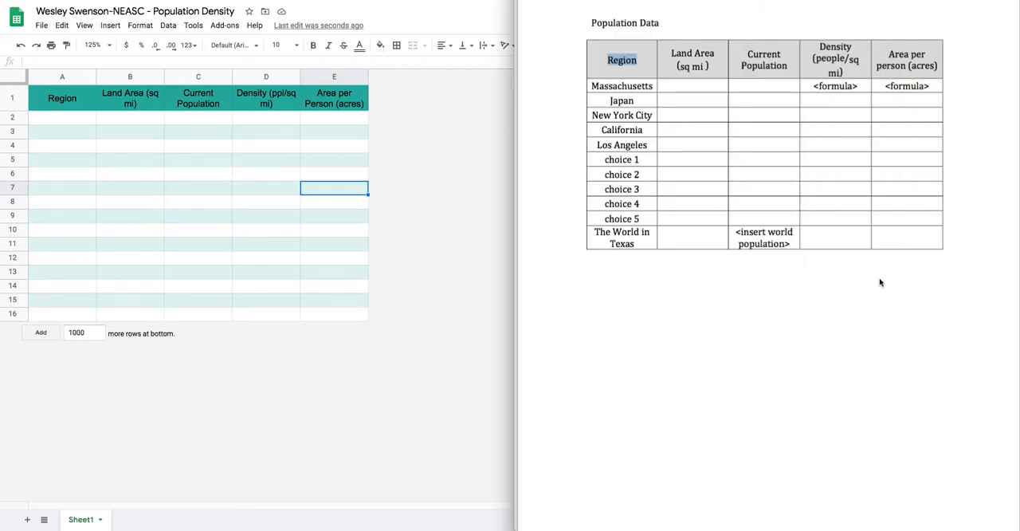
click(226, 232)
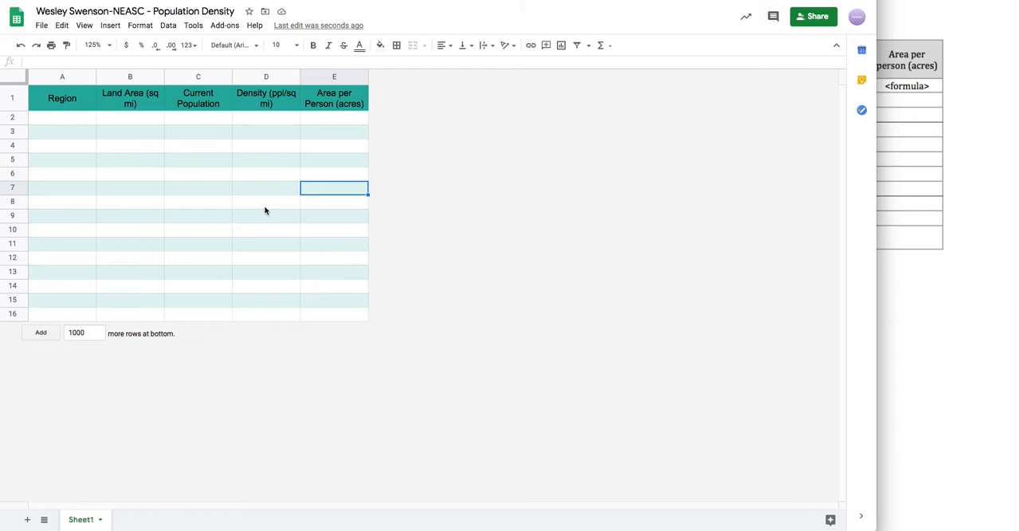
key(ctrl+alt+Left)
click(709, 303)
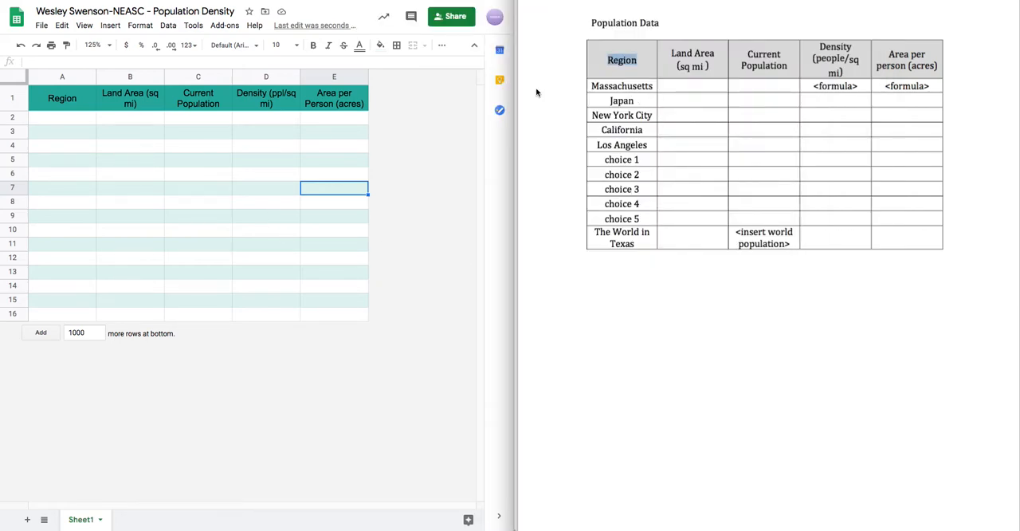
- Enter "MA" in cell A2 as the first region and reselect that cell
click(52, 125)
click(55, 125)
text(Mass)
key(BackSpace)
key(BackSpace)
key(BackSpace)
text(A)
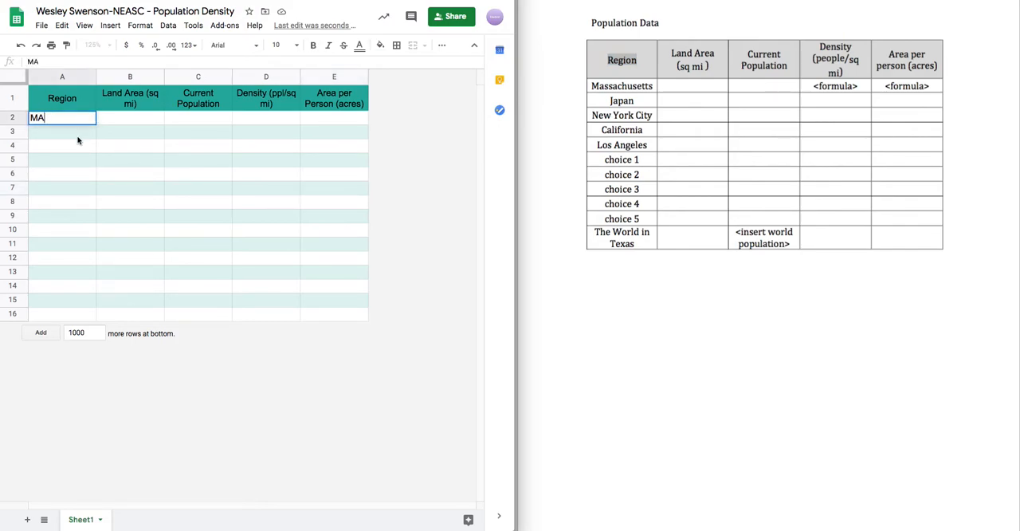
key(Return)
click(37, 120)
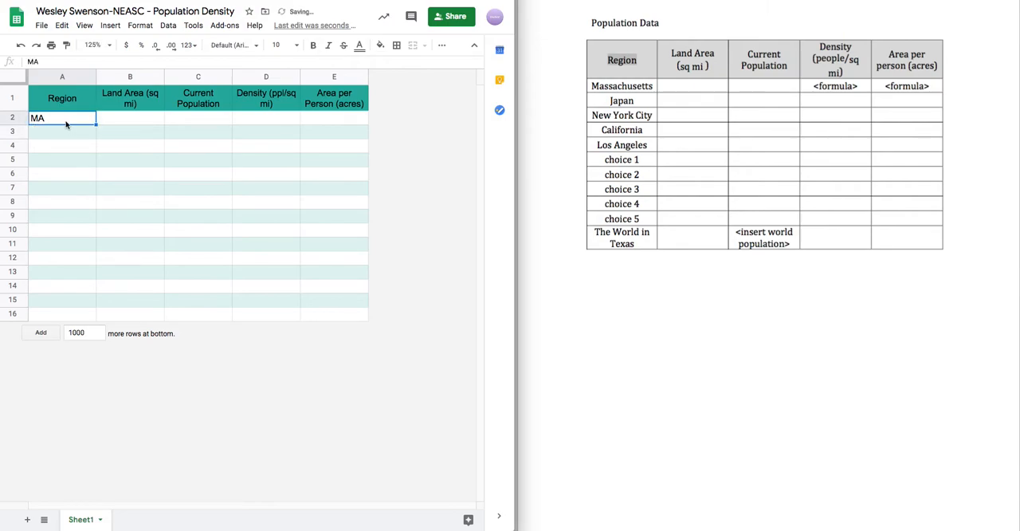
- Enter "Japan" as the second region in cell A3, with a capital J
click(62, 132)
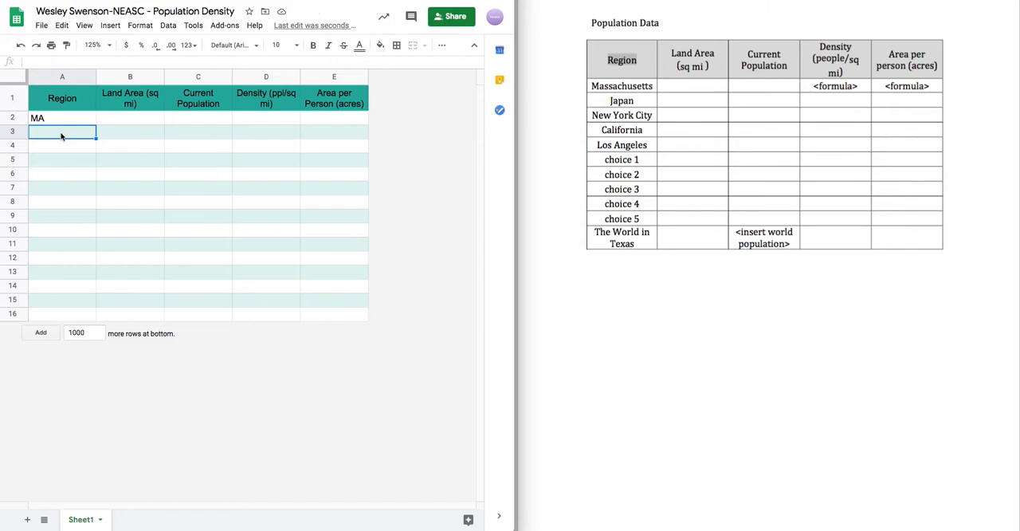
text(japan)
key(Return)
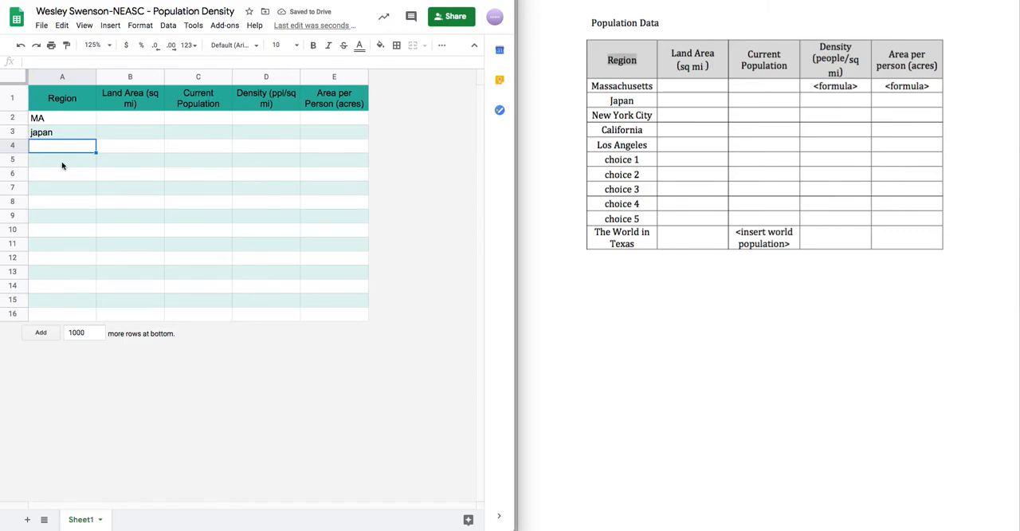
double_click(33, 132)
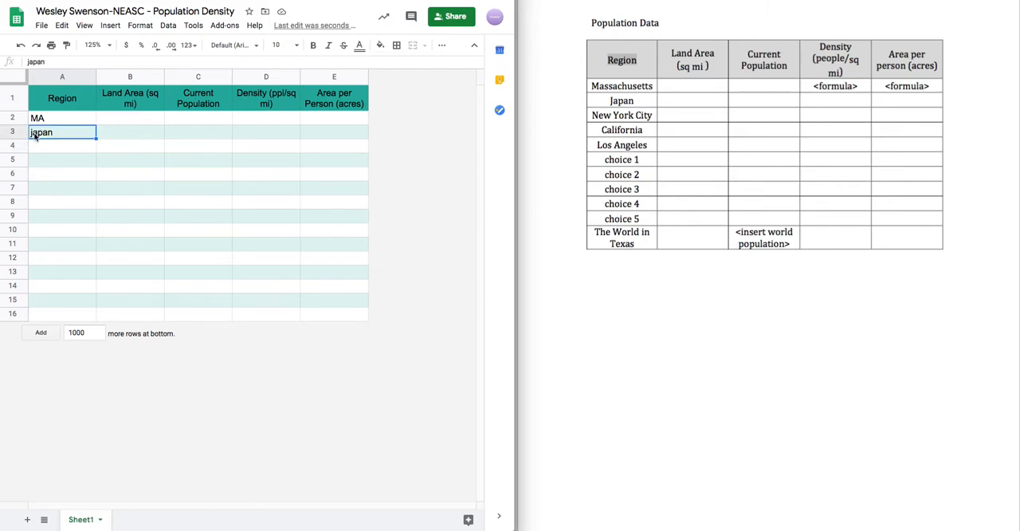
key(BackSpace)
text(J)
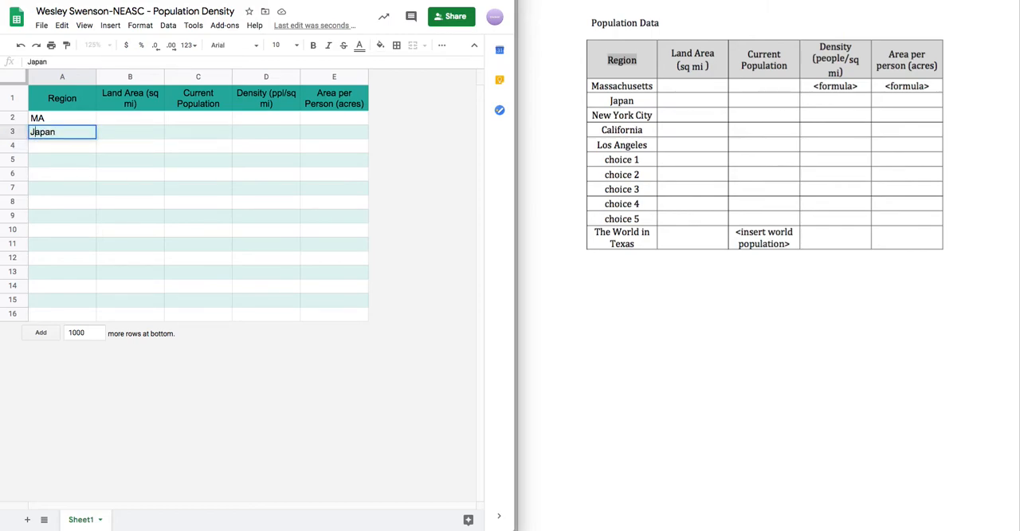
- Enter "NYC" in capitals as the third region in cell A4
click(55, 144)
text(NYC)
key(BackSpace)
key(BackSpace)
key(BackSpace)
text(nyc)
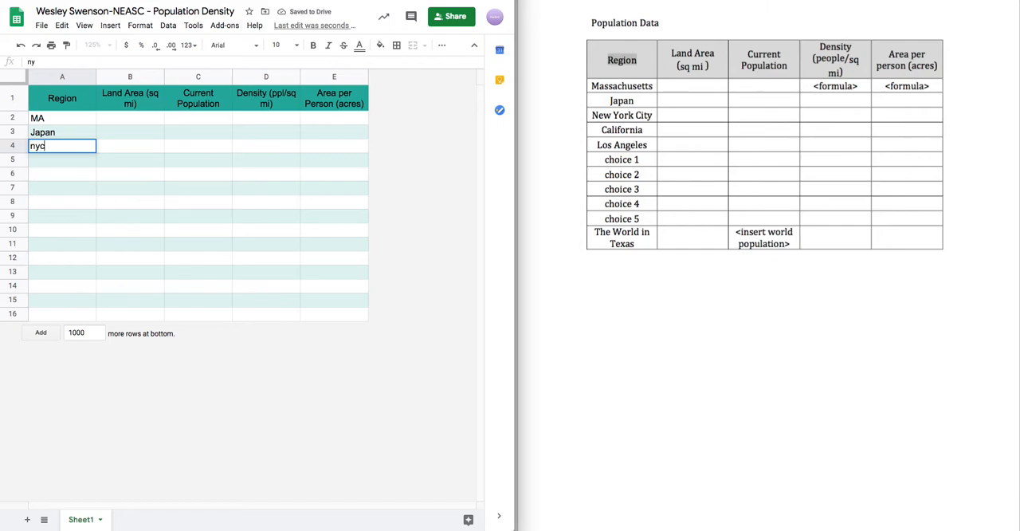
key(BackSpace)
key(BackSpace)
key(BackSpace)
text(NYC)
click(71, 164)
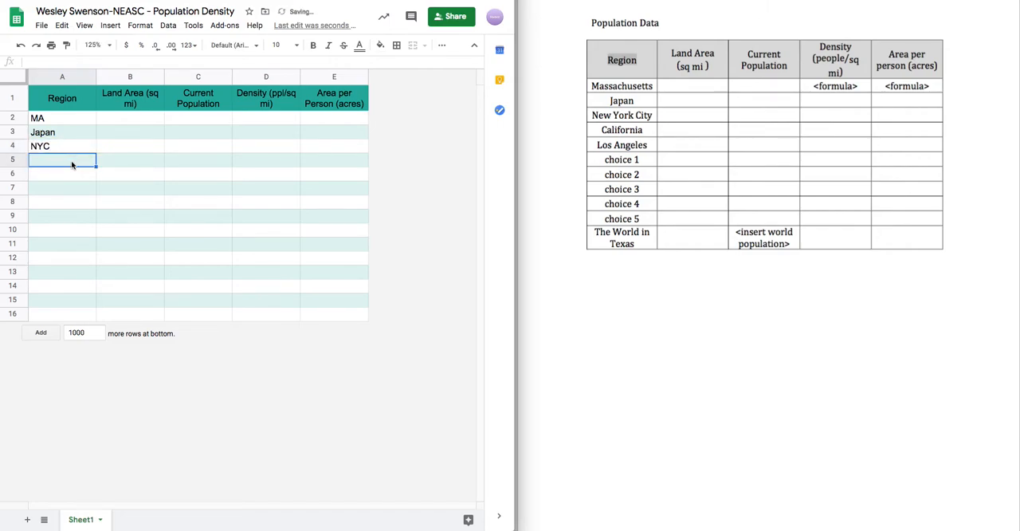
- Enter "CA" as the fourth region in cell A5
click(62, 119)
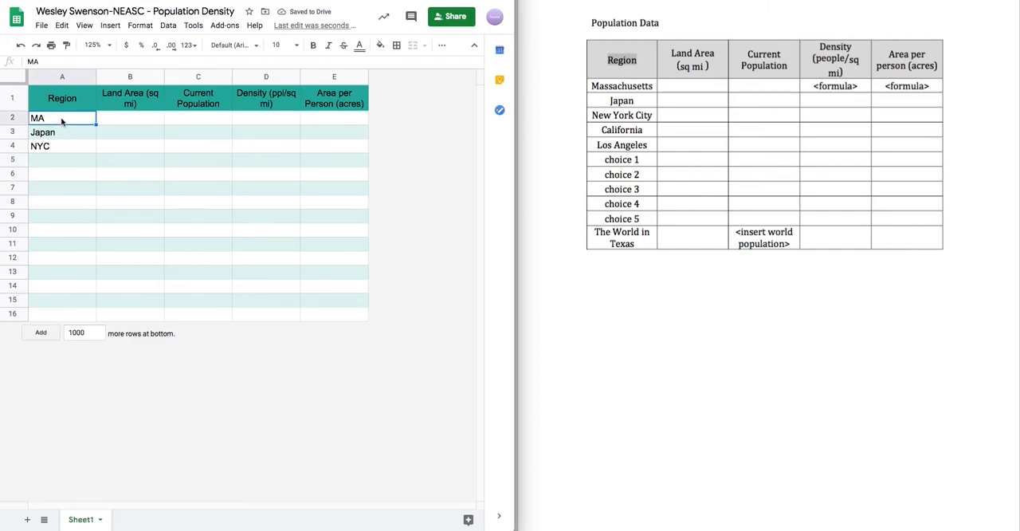
click(64, 163)
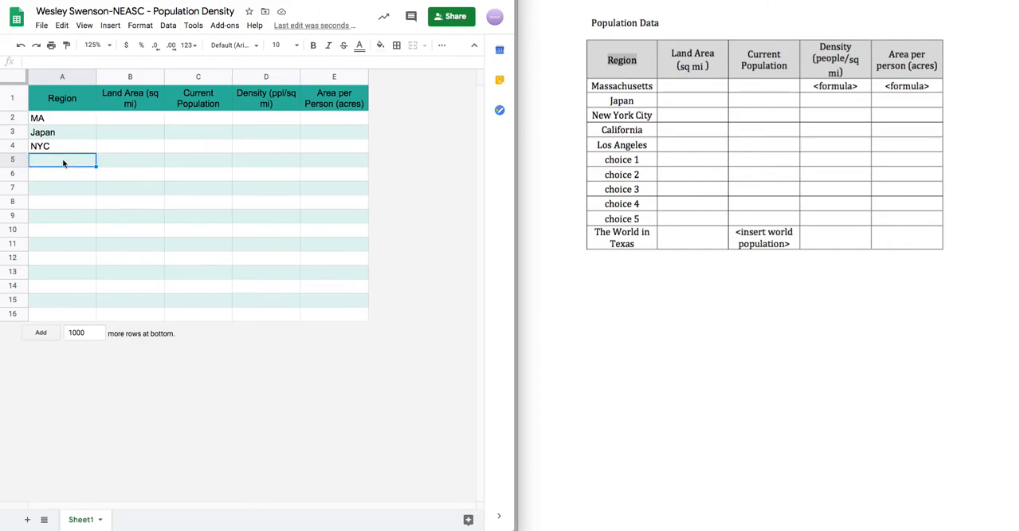
text(CA)
- Enter "Los Angeles" as the fifth region in cell A6
click(80, 174)
text(Los)
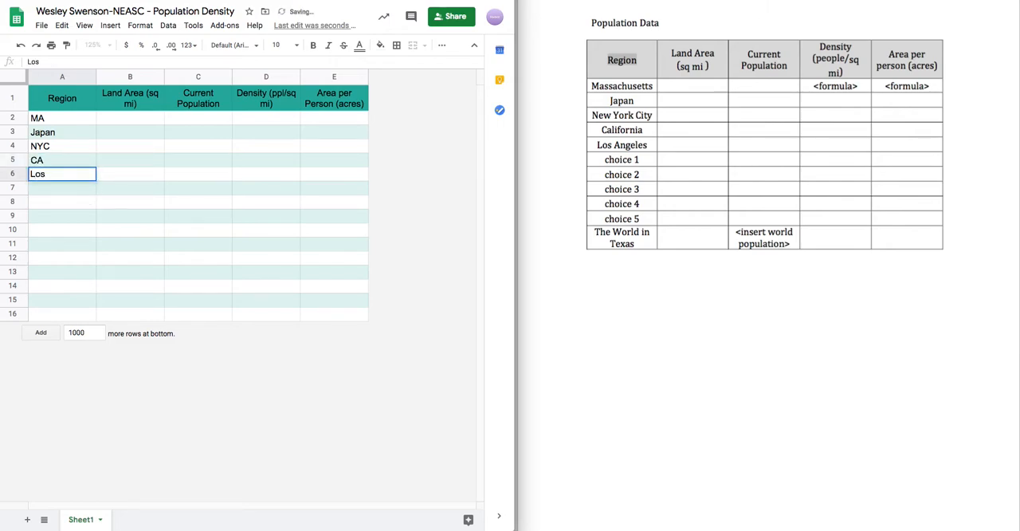
text( An)
click(61, 160)
click(64, 118)
click(60, 160)
click(66, 175)
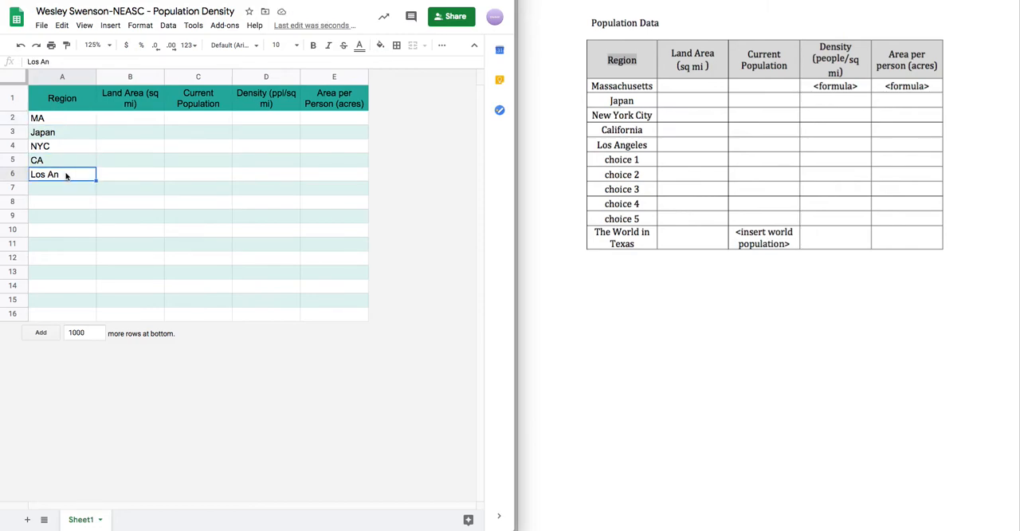
double_click(66, 175)
text(gel)
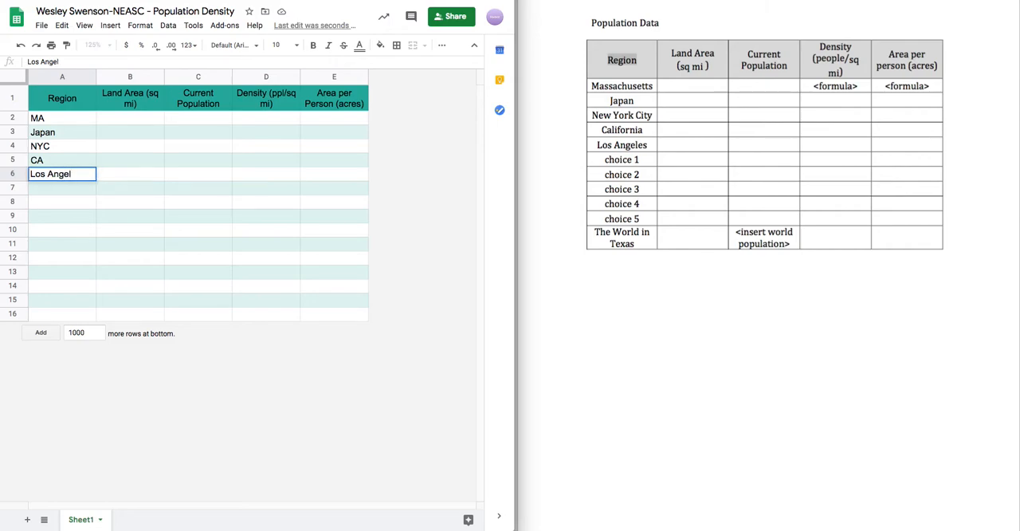
text(es)
click(52, 191)
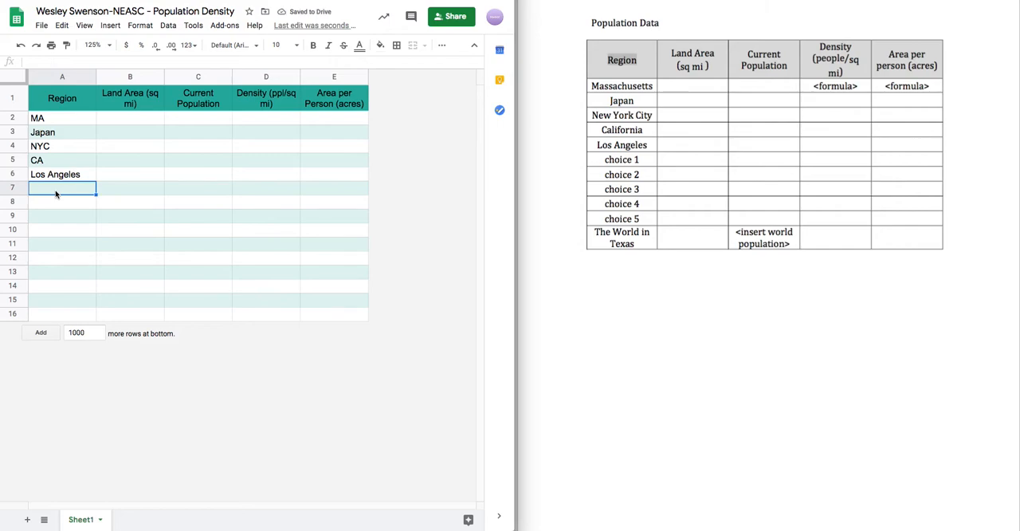
click(49, 208)
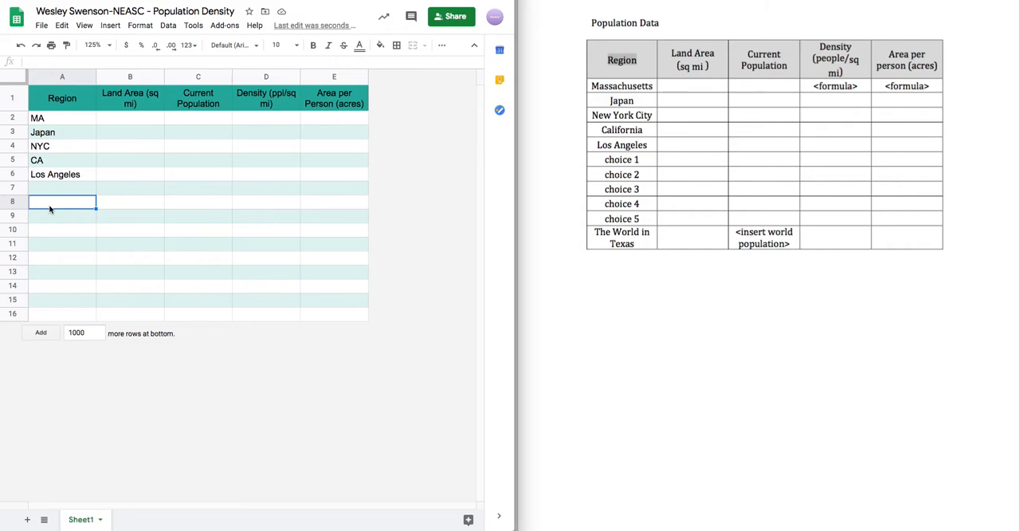
click(56, 217)
click(59, 207)
click(62, 216)
click(60, 205)
click(59, 220)
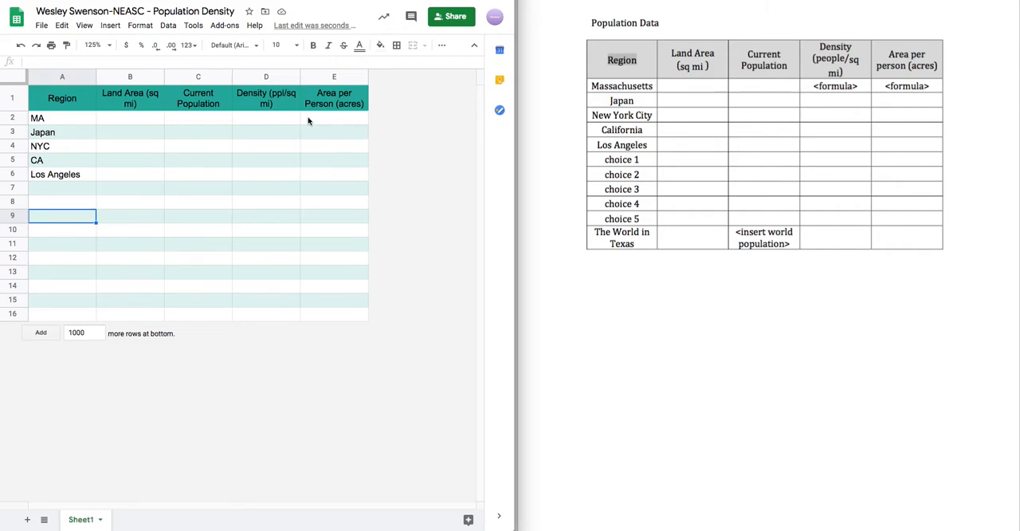
click(90, 120)
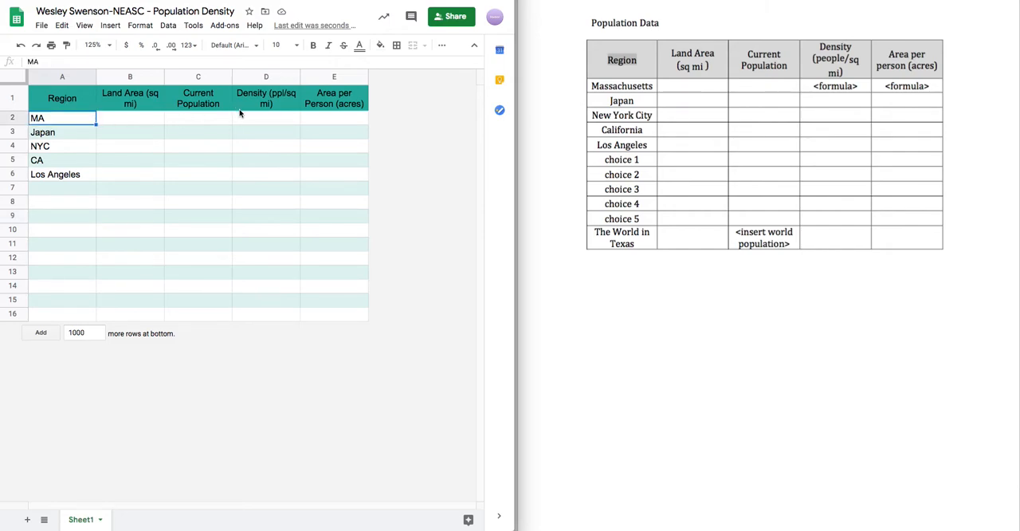
click(265, 118)
click(54, 191)
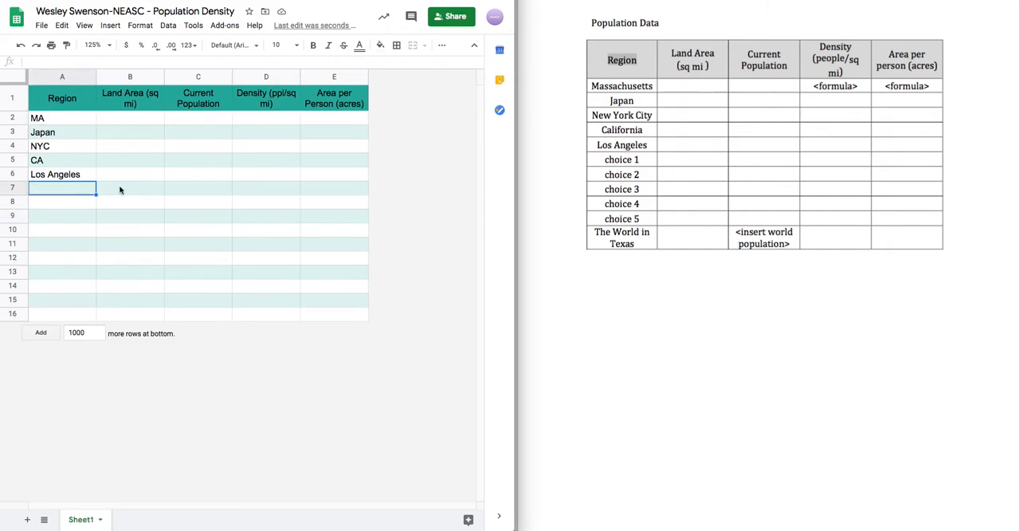
- Enter "The World in TX" as the last region in cell A13, leaving A7 to A12 blank
click(57, 282)
click(55, 276)
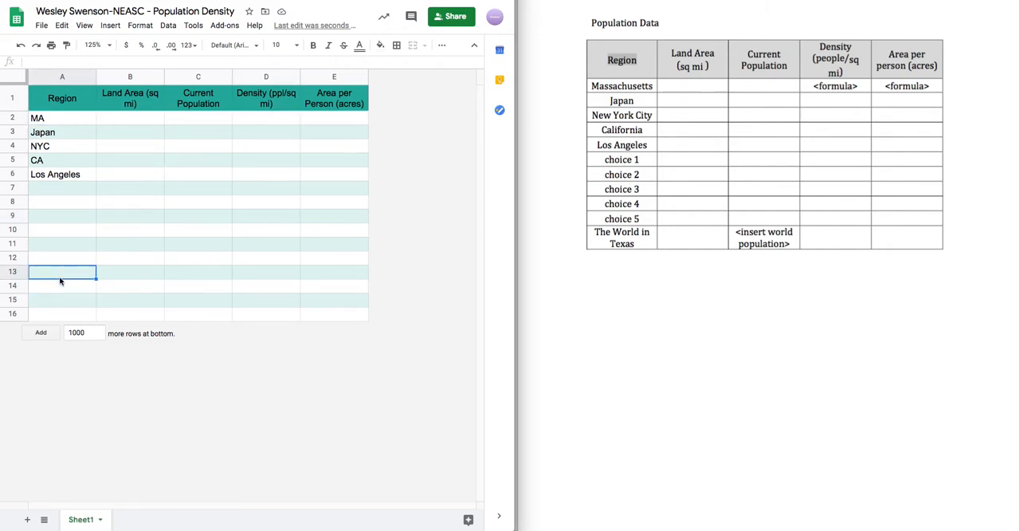
text(The World In)
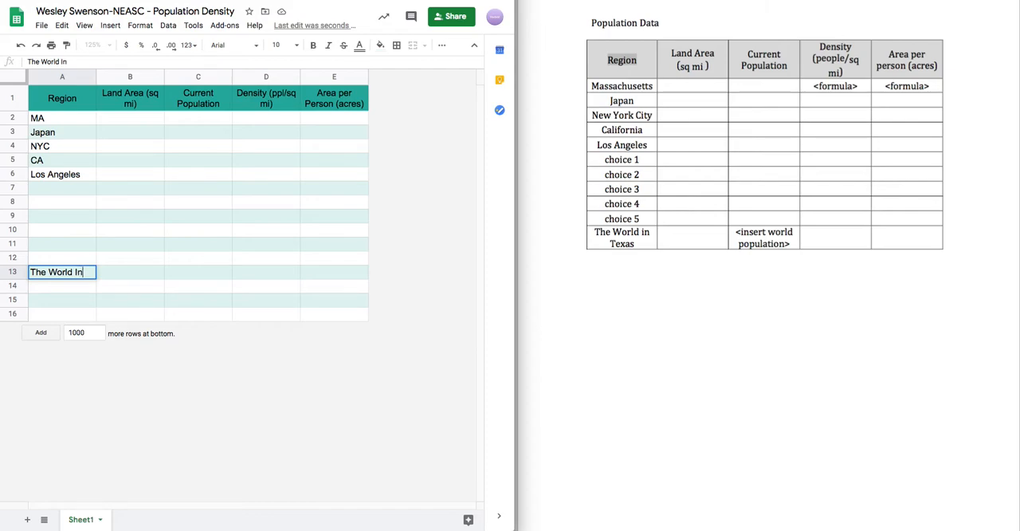
text(TX)
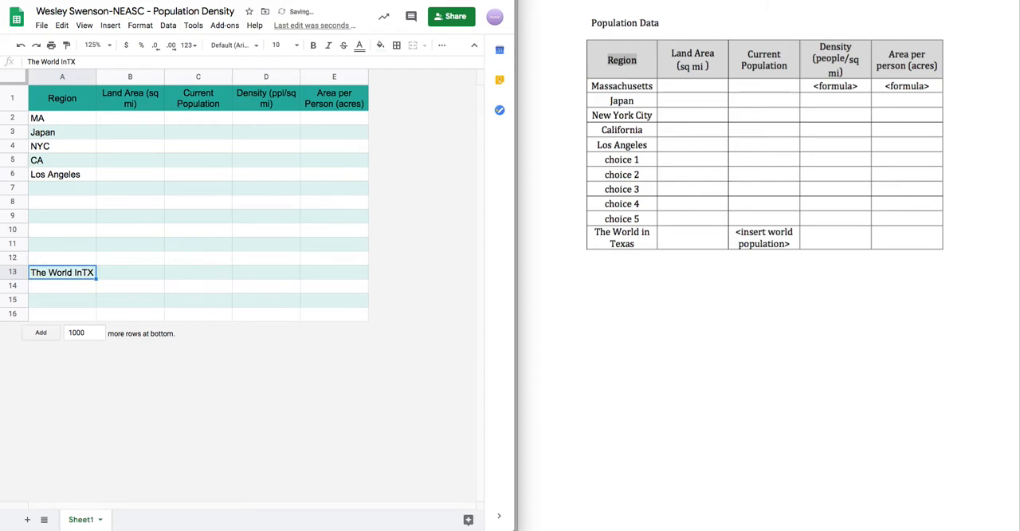
double_click(85, 273)
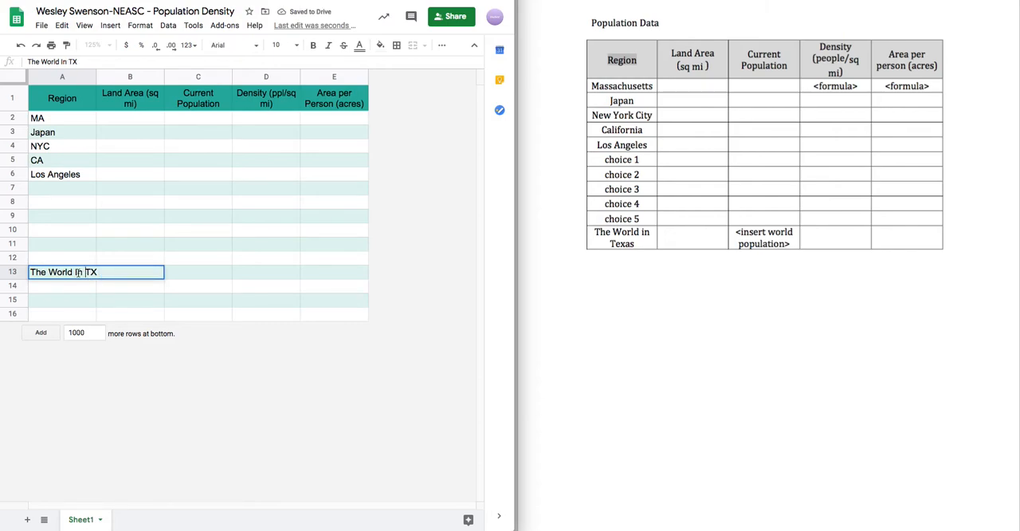
click(77, 273)
key(BackSpace)
text(i)
click(136, 300)
click(135, 272)
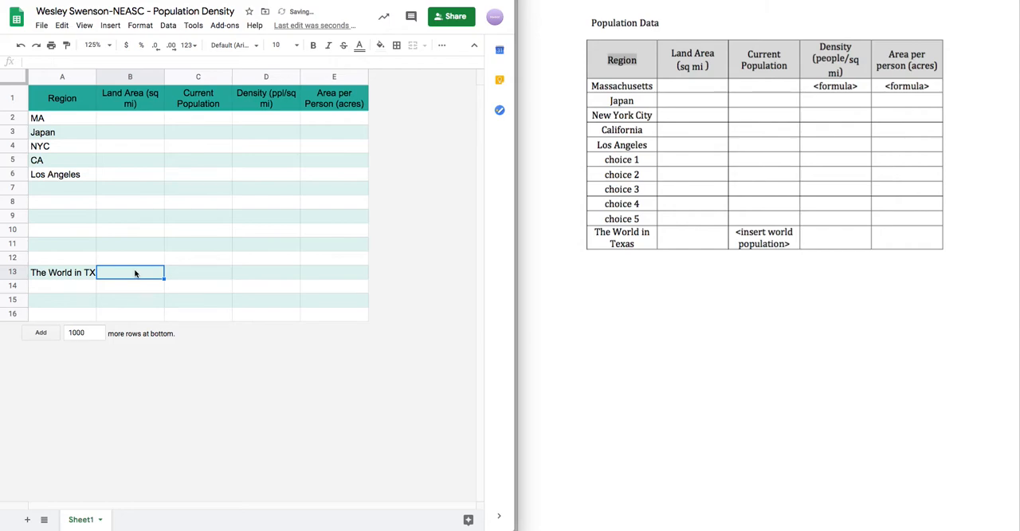
click(74, 276)
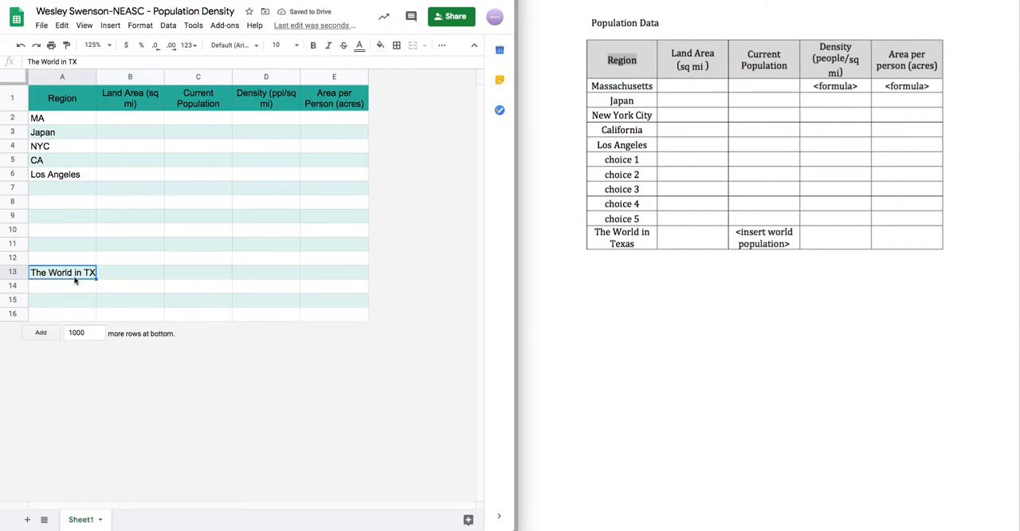
double_click(194, 279)
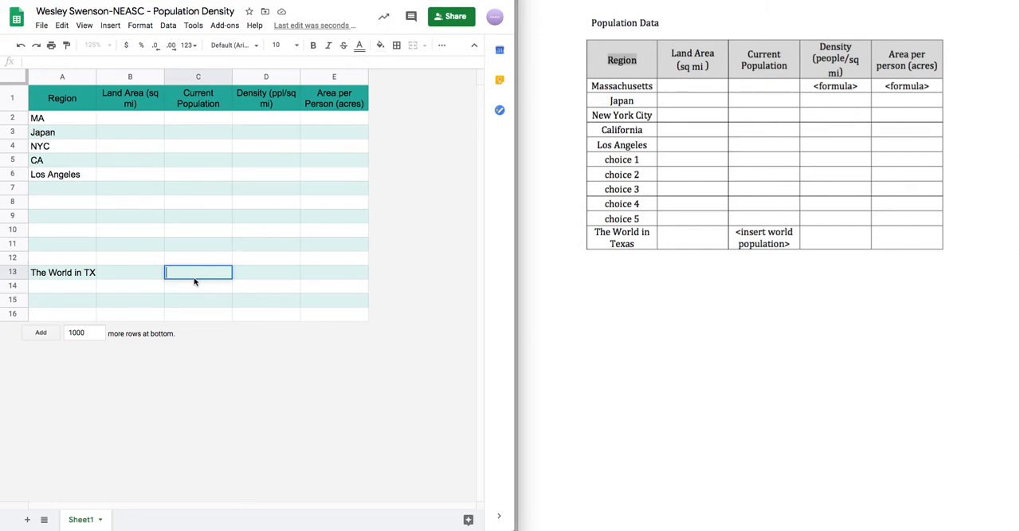
click(251, 264)
click(253, 273)
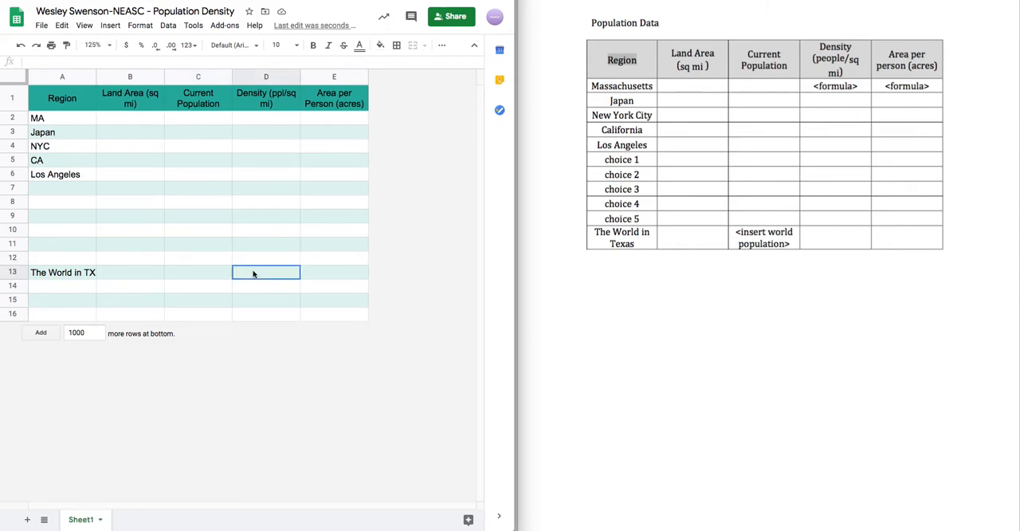
click(205, 276)
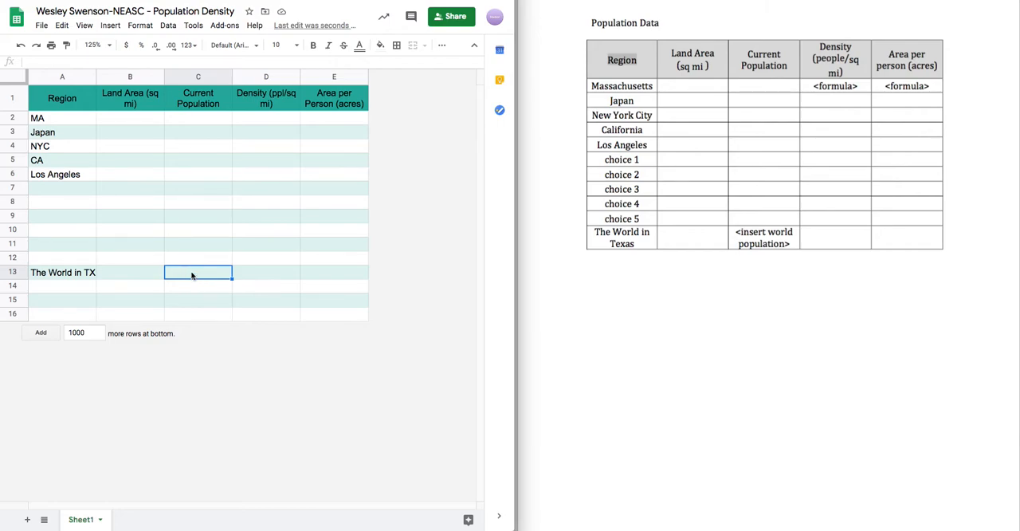
click(188, 120)
click(291, 119)
click(287, 134)
click(285, 147)
click(287, 159)
click(288, 173)
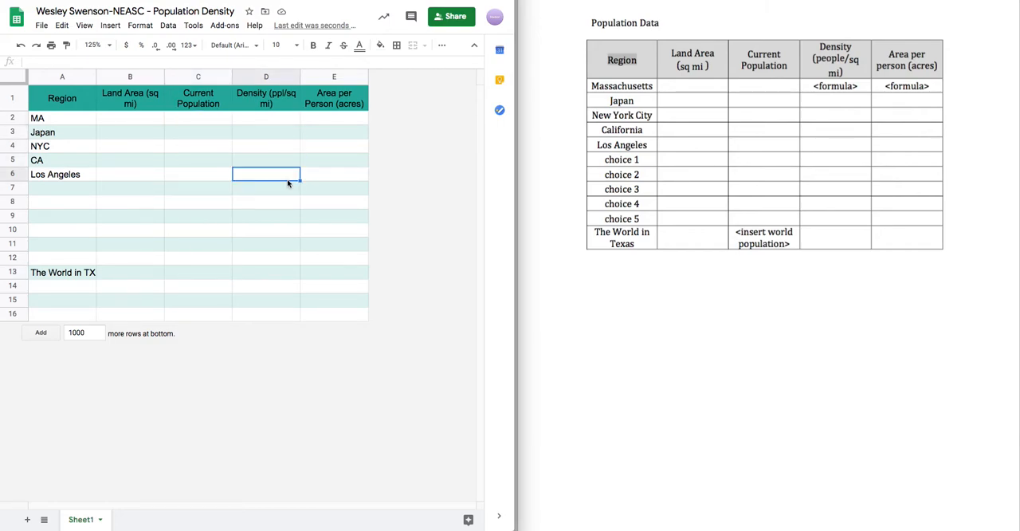
click(188, 277)
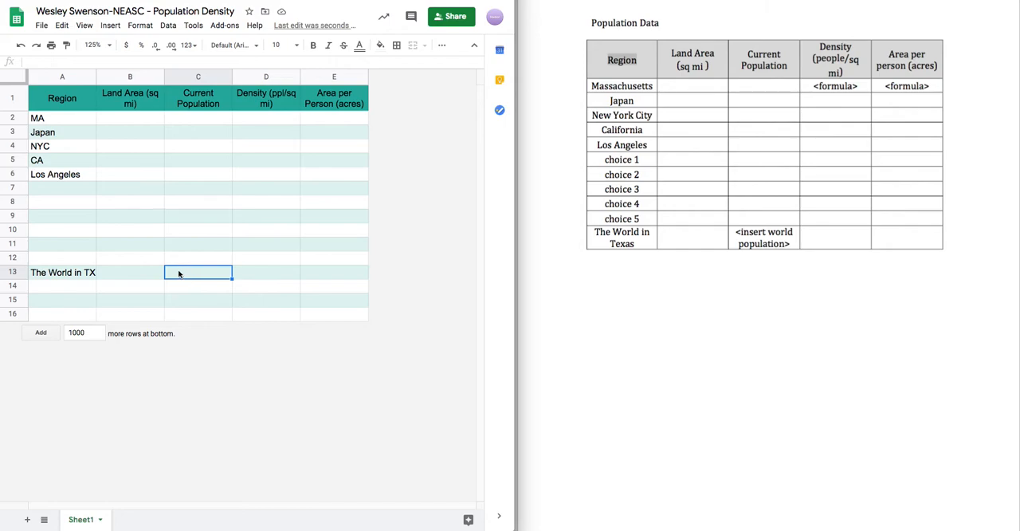
click(211, 259)
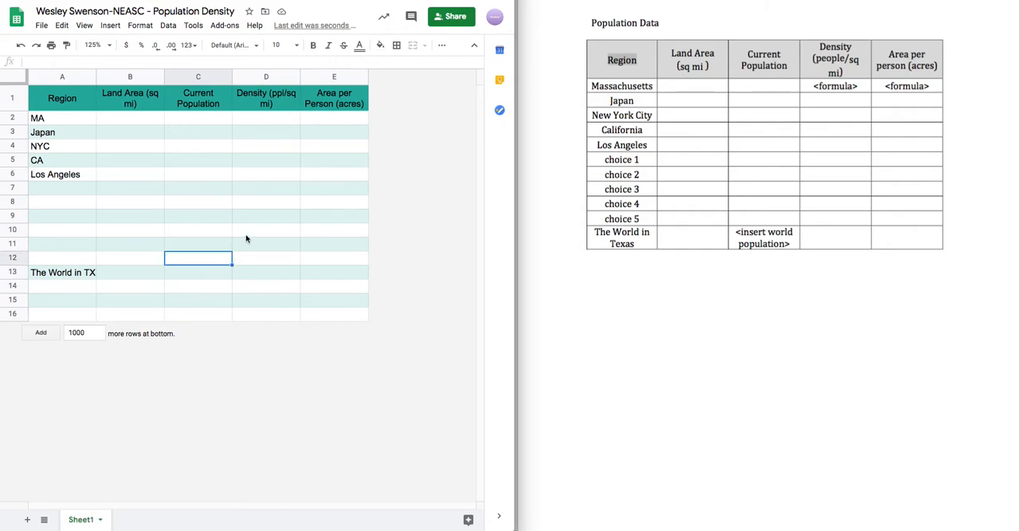
click(178, 273)
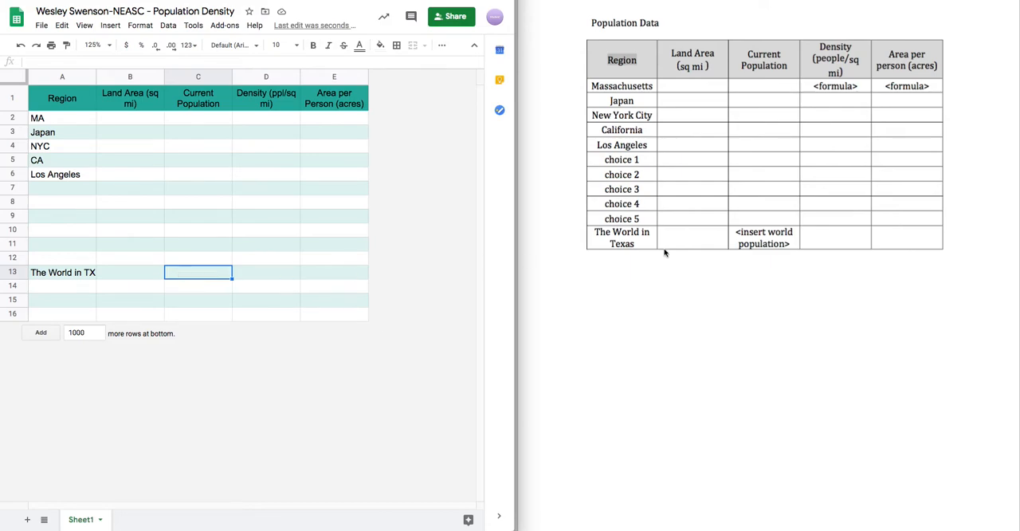
click(756, 241)
click(200, 276)
- Select the Land Area cell for MA (B2) and open the Wolfram|Alpha link from the Google Classroom assignment
click(133, 119)
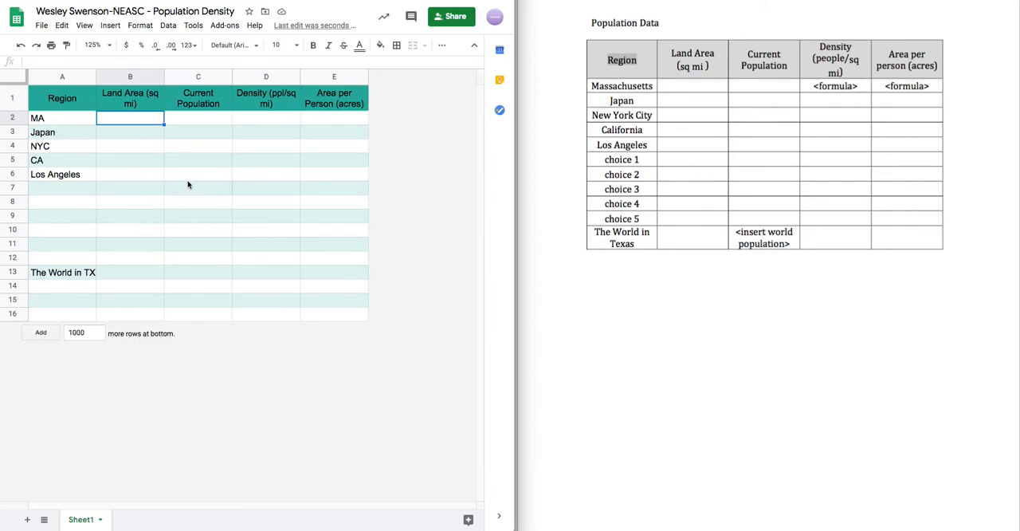
click(197, 0)
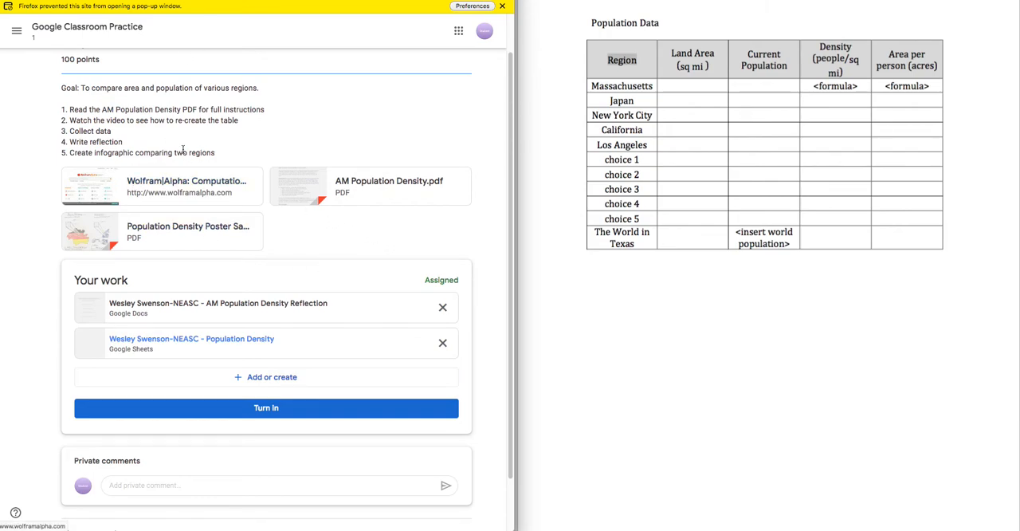
click(502, 6)
click(176, 170)
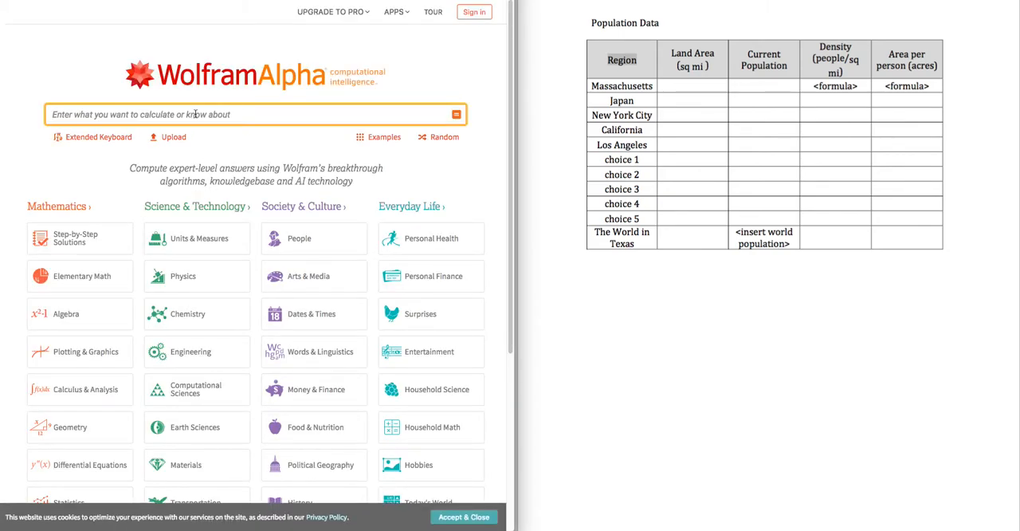
- Search WolframAlpha for "land area of massachusetts" and switch back to the Population Density sheet
text(land area of mass)
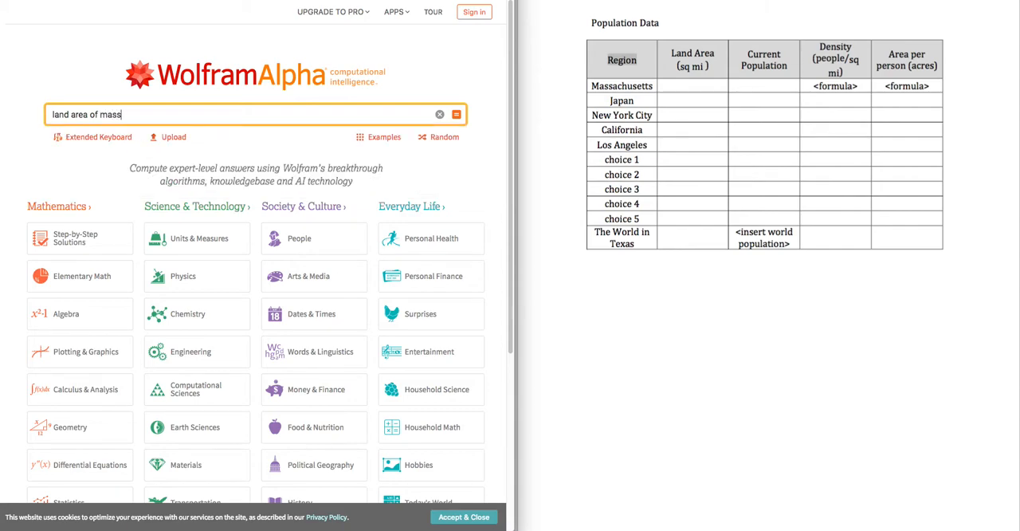
text(achusetts)
key(Return)
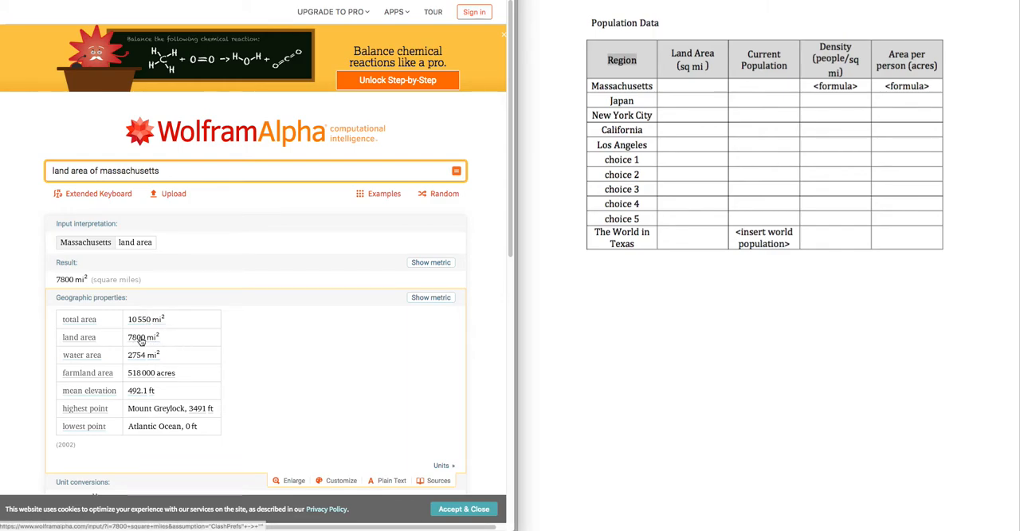
click(356, 1)
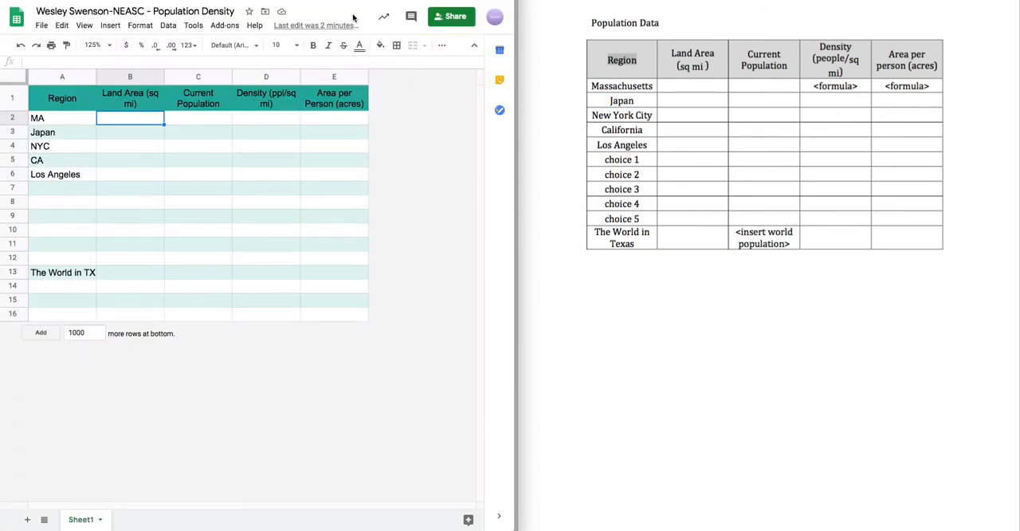
- Enter 7800 as the land area for MA in cell B2
text(788)
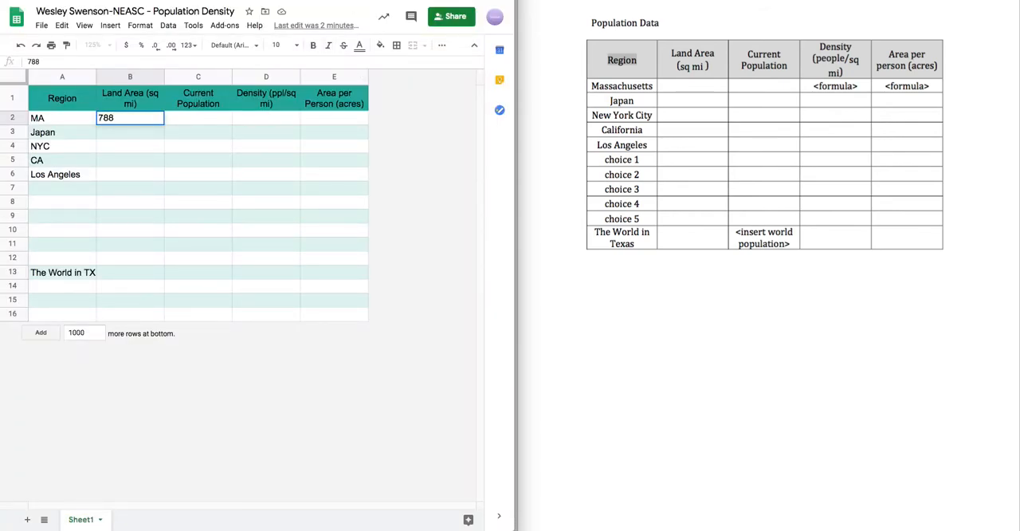
key(BackSpace)
text(00)
click(156, 161)
click(156, 125)
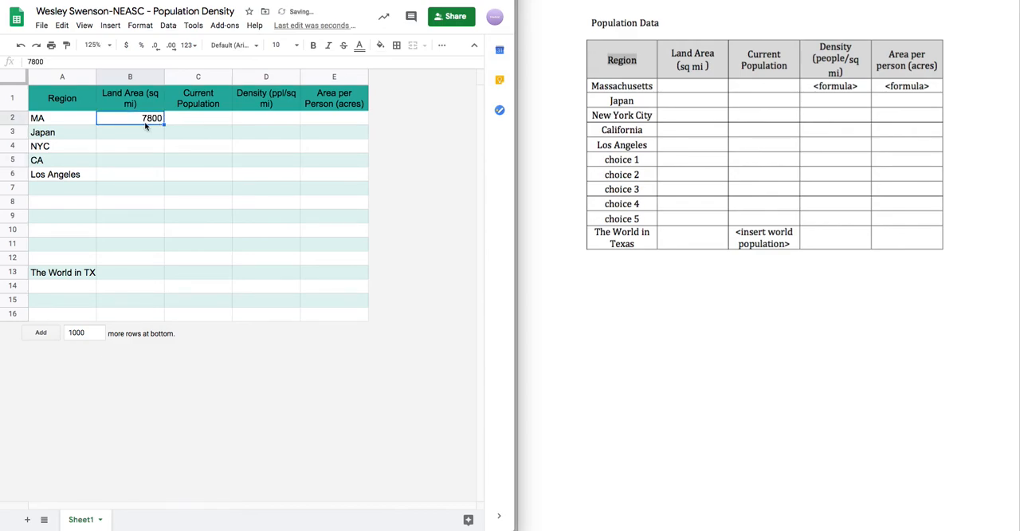
- Format the MA land area in B2 as a number with a thousands separator and no decimal places
click(189, 45)
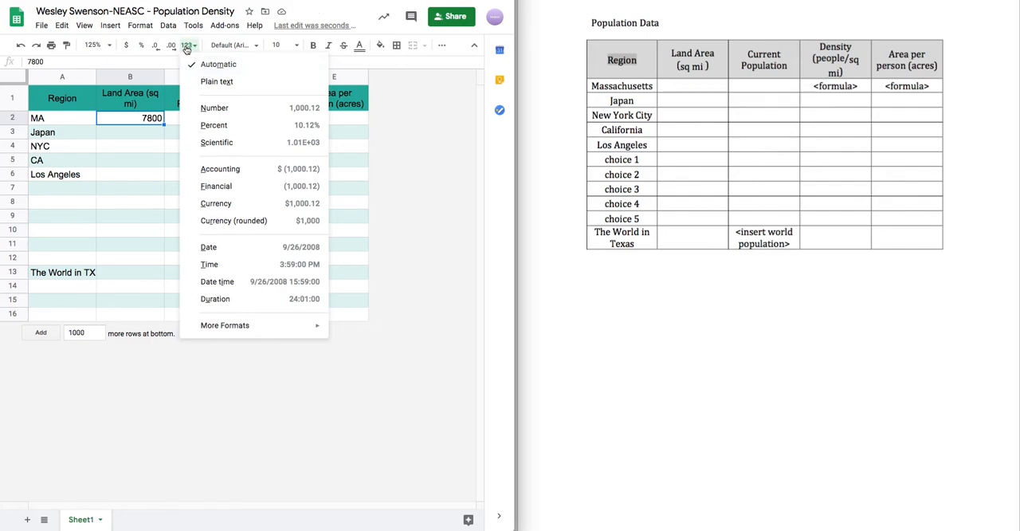
click(212, 108)
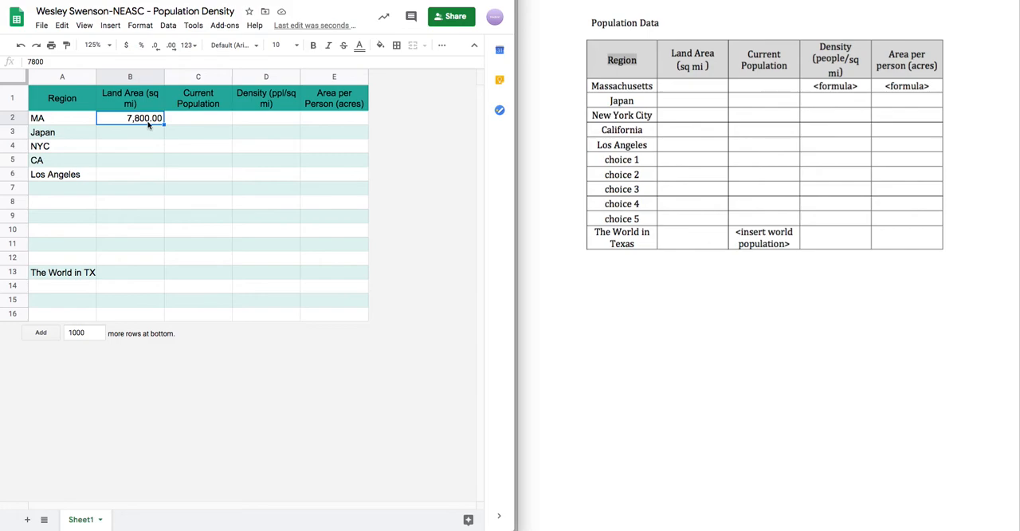
key(Down)
click(150, 117)
click(156, 45)
click(155, 46)
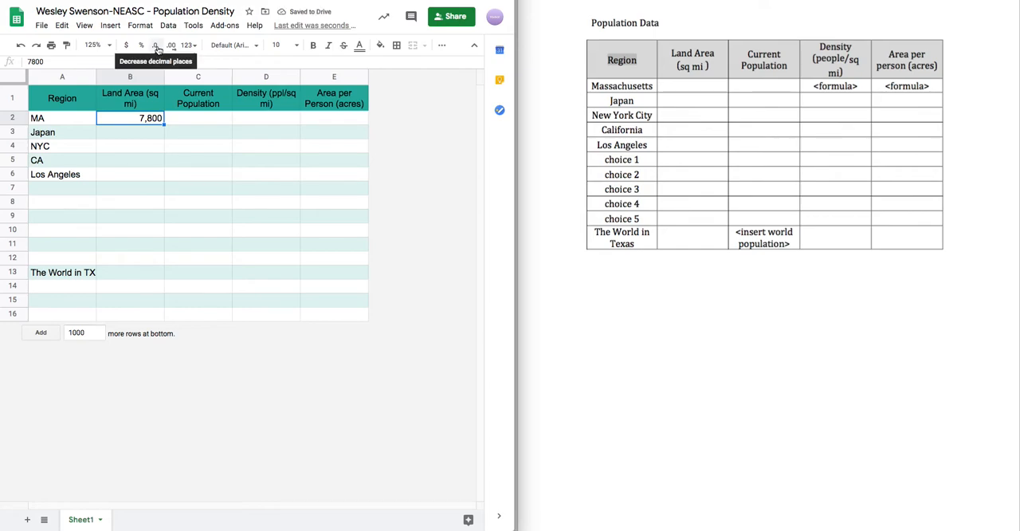
- Select the Current Population cell for MA (C2) and search WolframAlpha for "population of massachusetts"
click(203, 118)
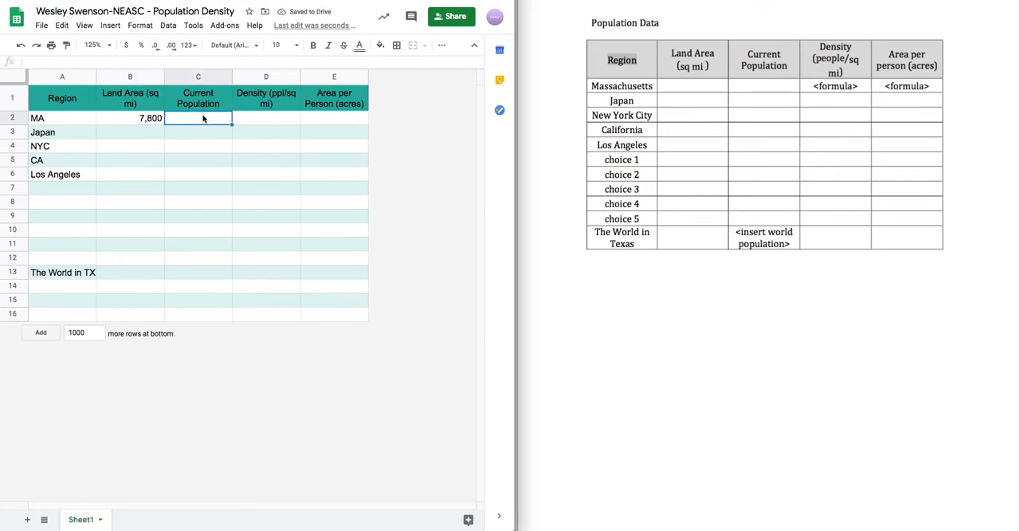
click(276, 0)
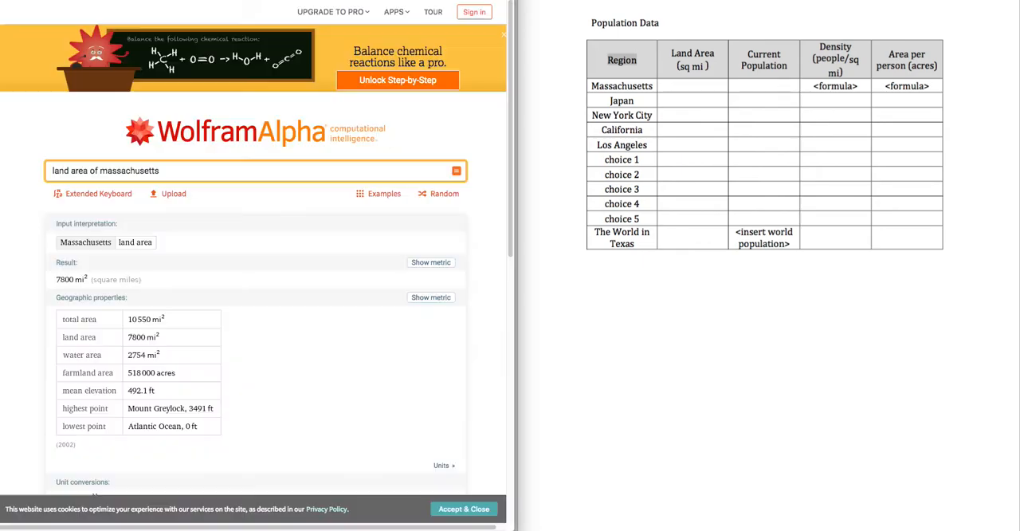
double_click(185, 170)
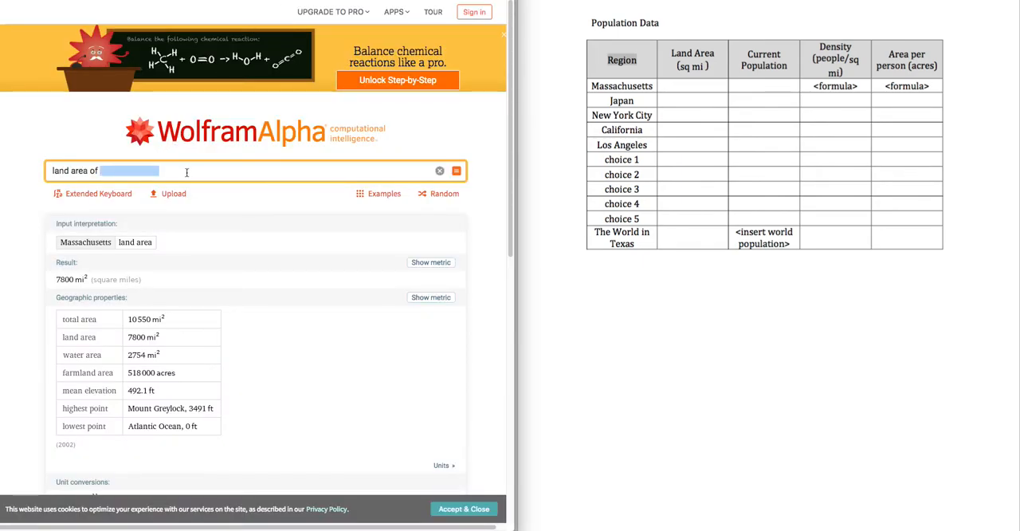
click(87, 170)
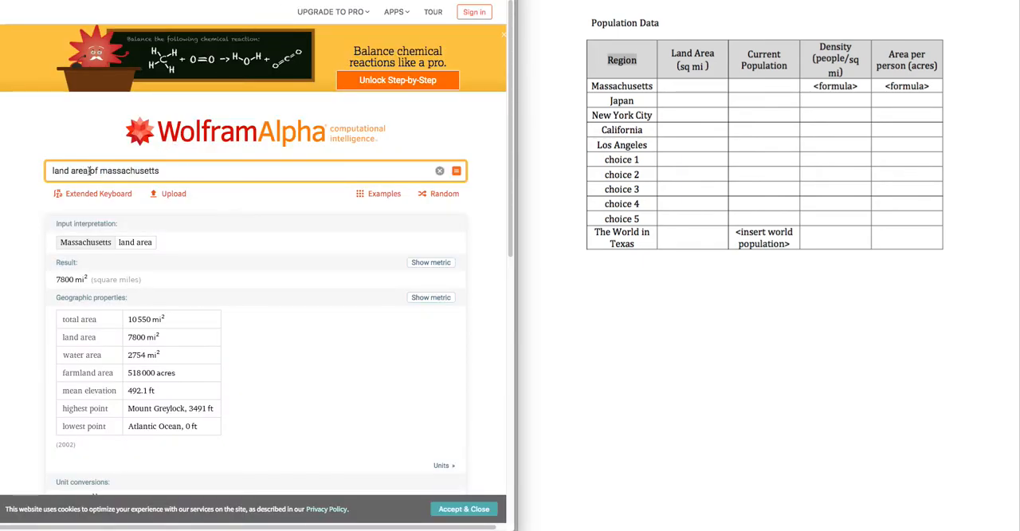
drag(89, 171, 44, 171)
text(pop)
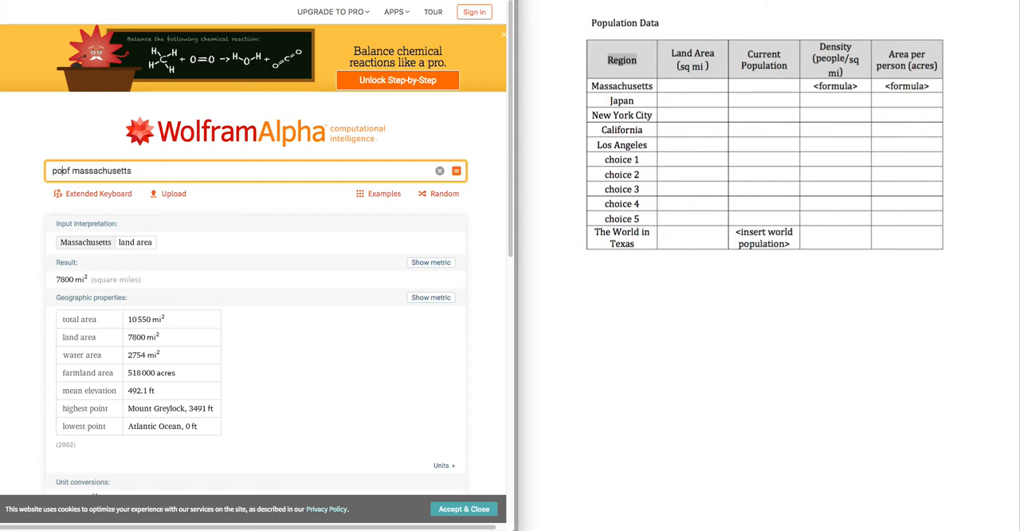
text(ulation)
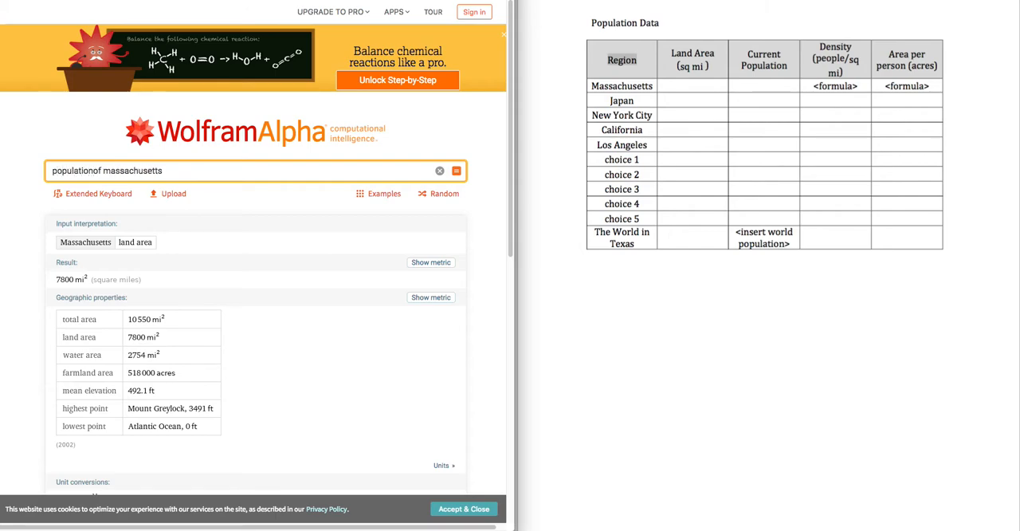
key(Return)
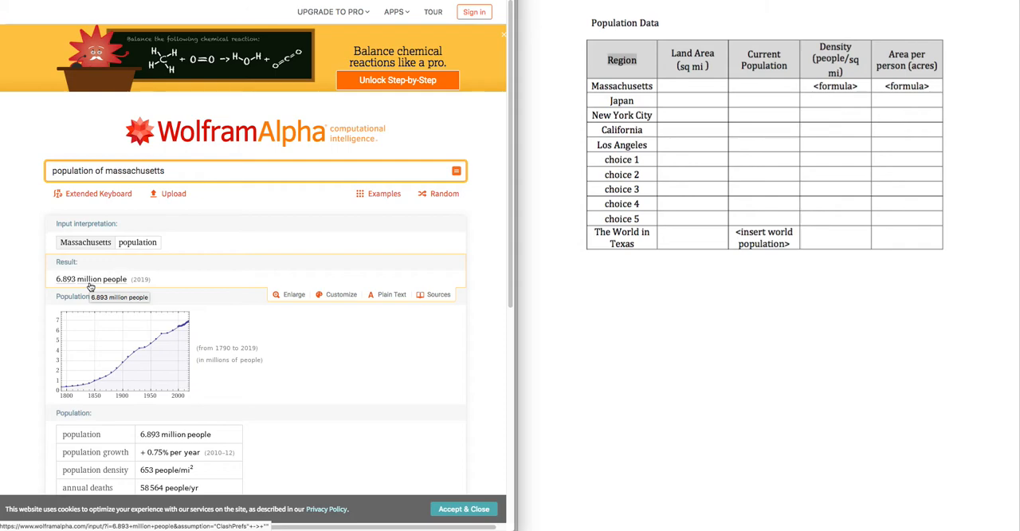
- Switch back to the Population Density sheet and enter 6893000 as the current population of MA in cell C2
click(182, 1)
click(152, 1)
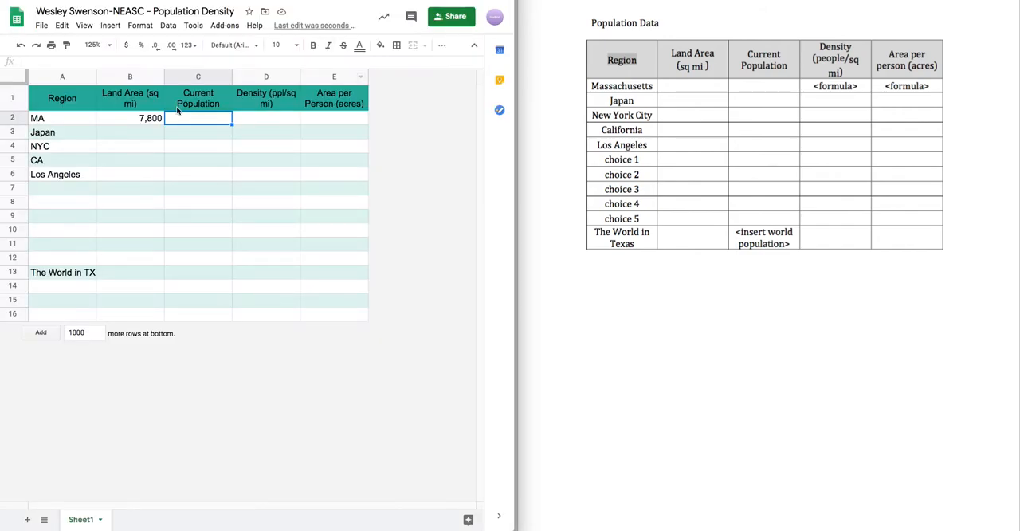
text(6893000)
key(Return)
- Format the MA population in C2 as a number with a thousands separator and no decimal places
click(208, 120)
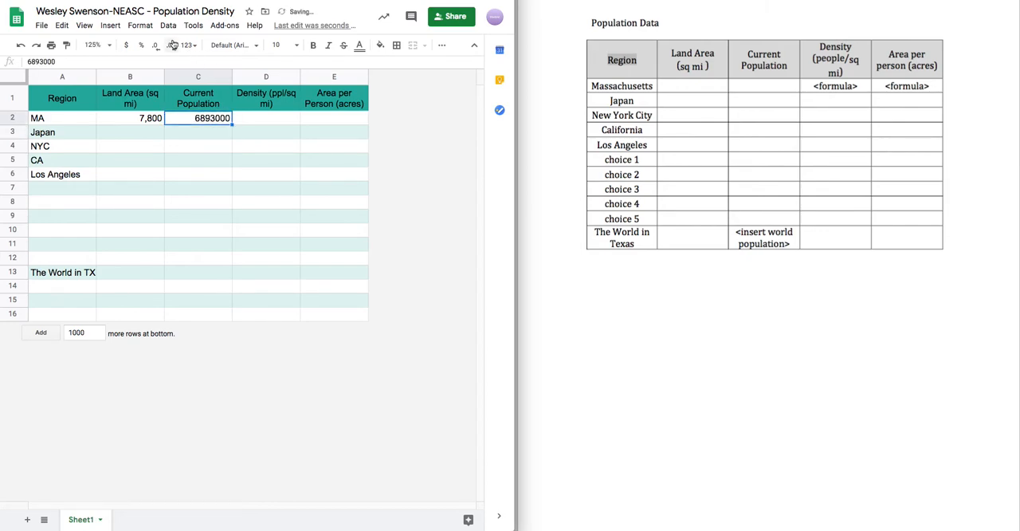
click(188, 45)
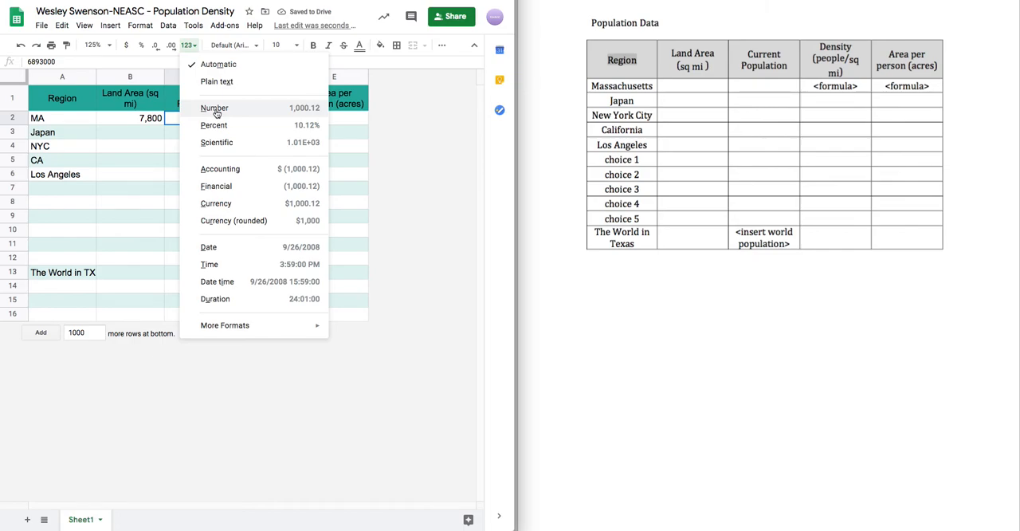
click(215, 109)
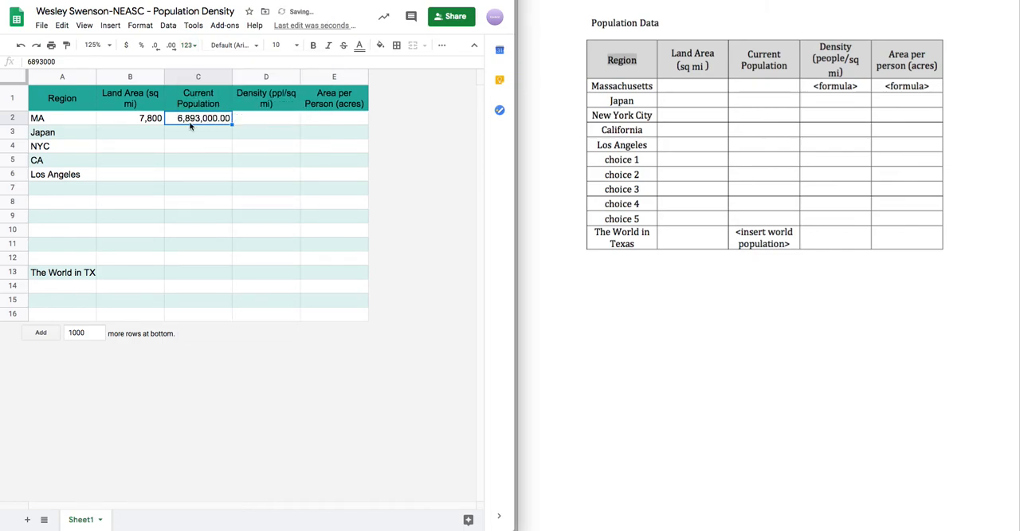
click(157, 48)
click(157, 48)
click(204, 148)
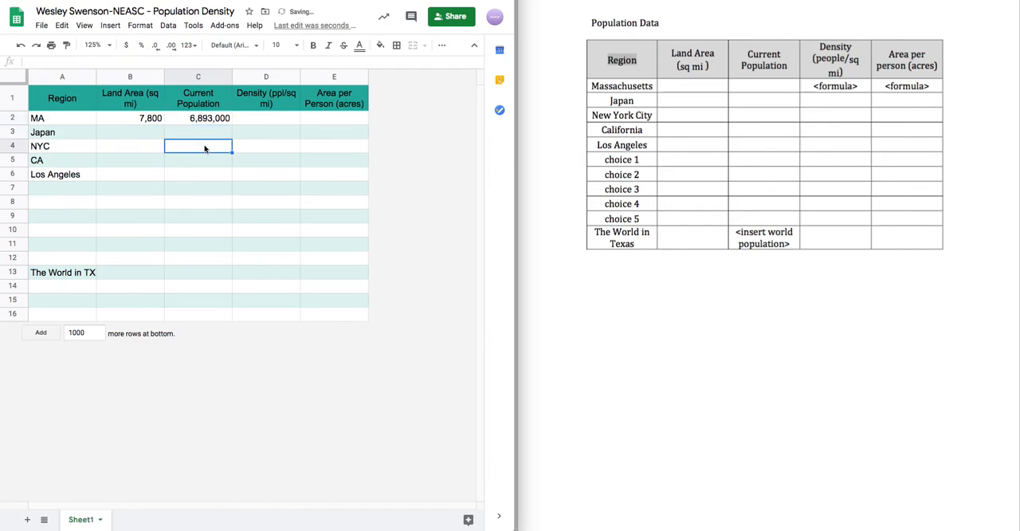
- Apply the Number format without decimal places to all Land Area and Current Population cells, B2 to C13
drag(115, 119, 207, 278)
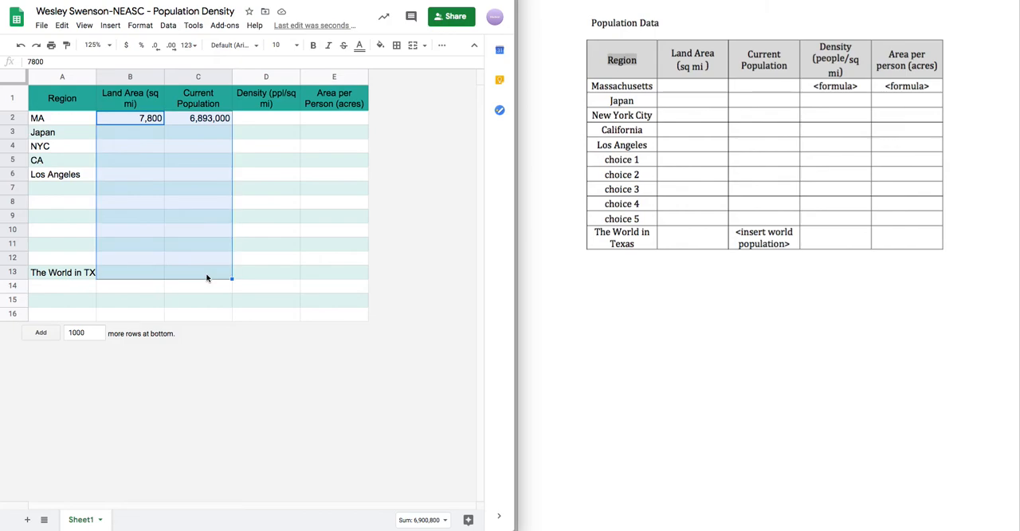
click(190, 47)
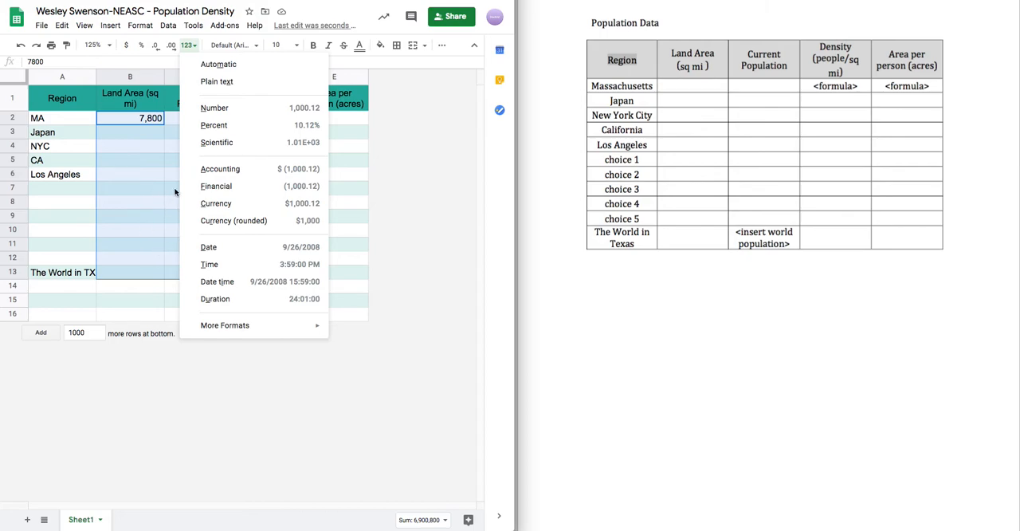
click(227, 108)
click(156, 45)
click(156, 45)
click(188, 134)
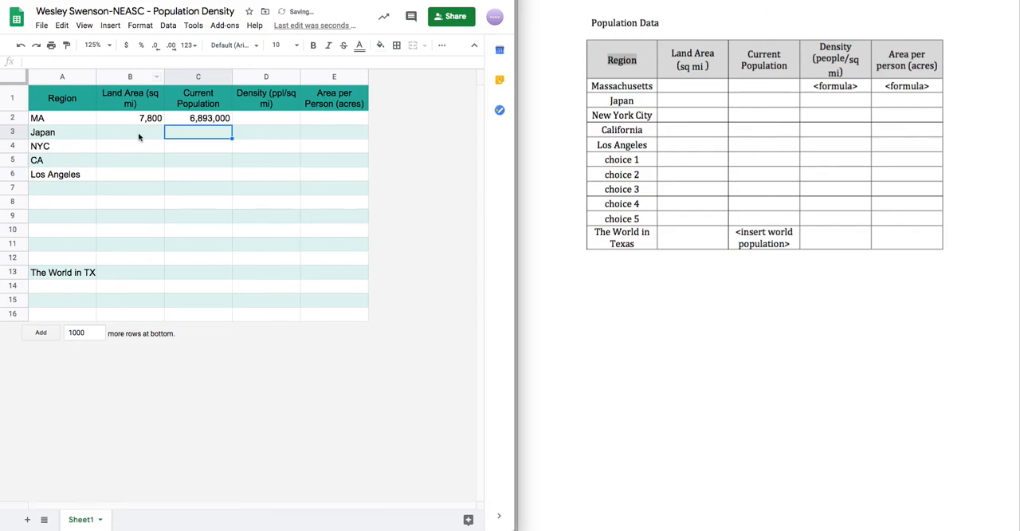
text(23572637223)
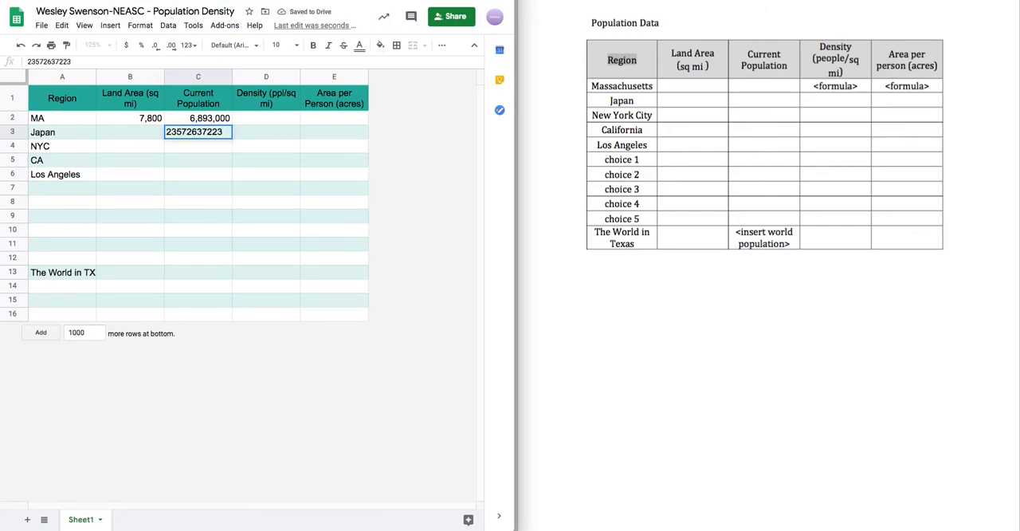
key(Return)
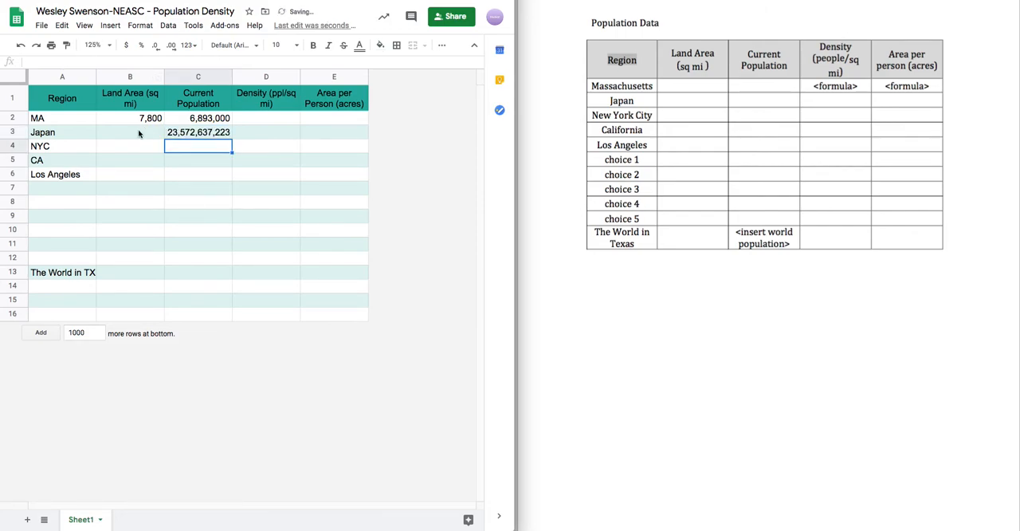
key(ctrl+z)
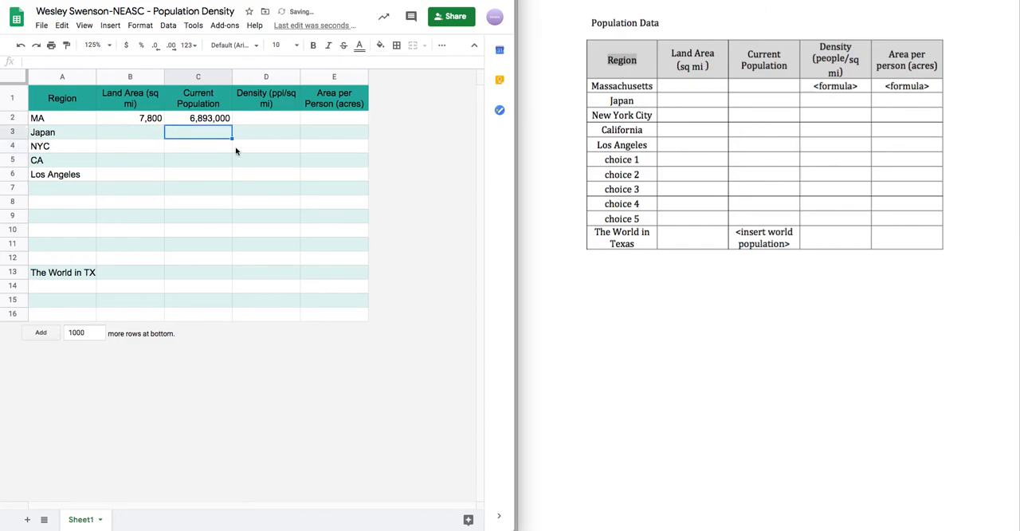
- Select the Density cell for MA (D2), examine the population density in WolframAlpha's Massachusetts results, and return to the sheet
click(263, 134)
click(259, 118)
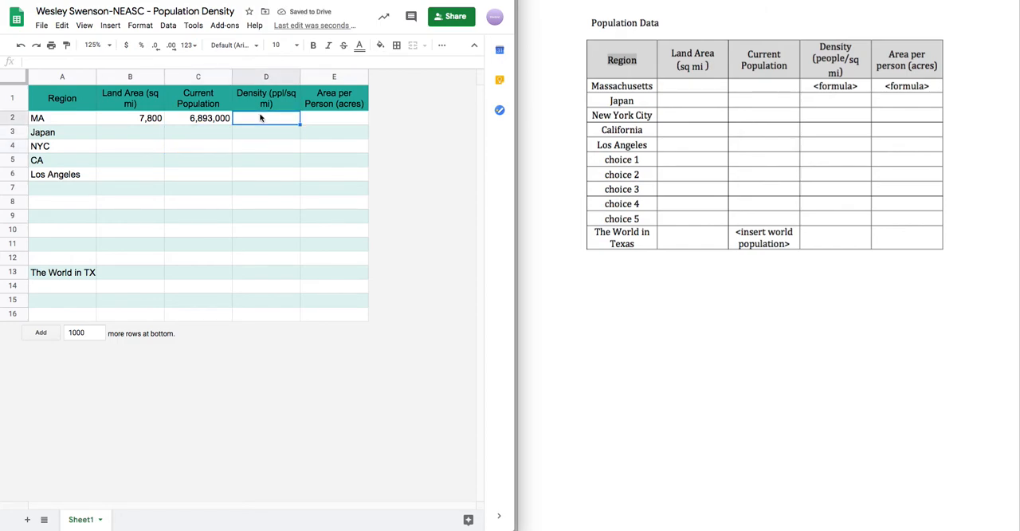
click(326, 1)
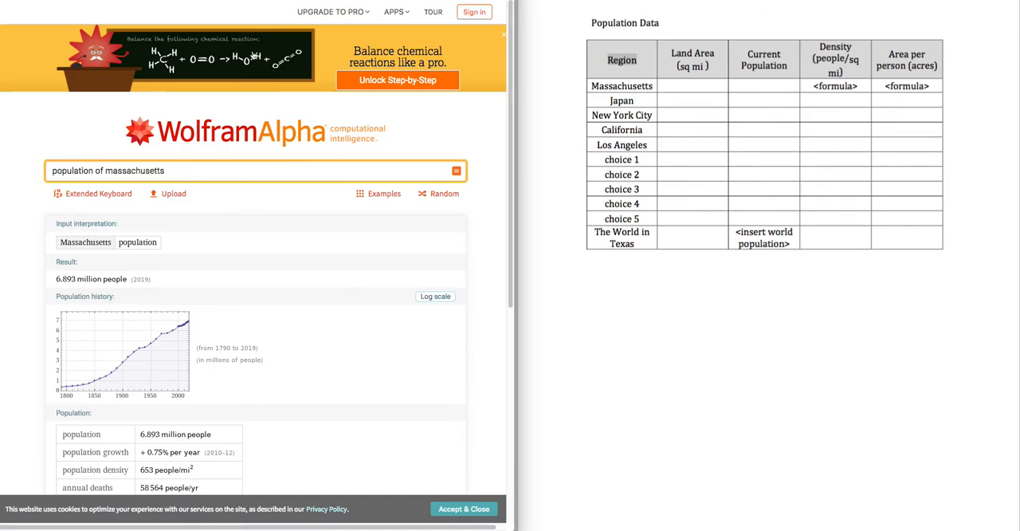
double_click(179, 173)
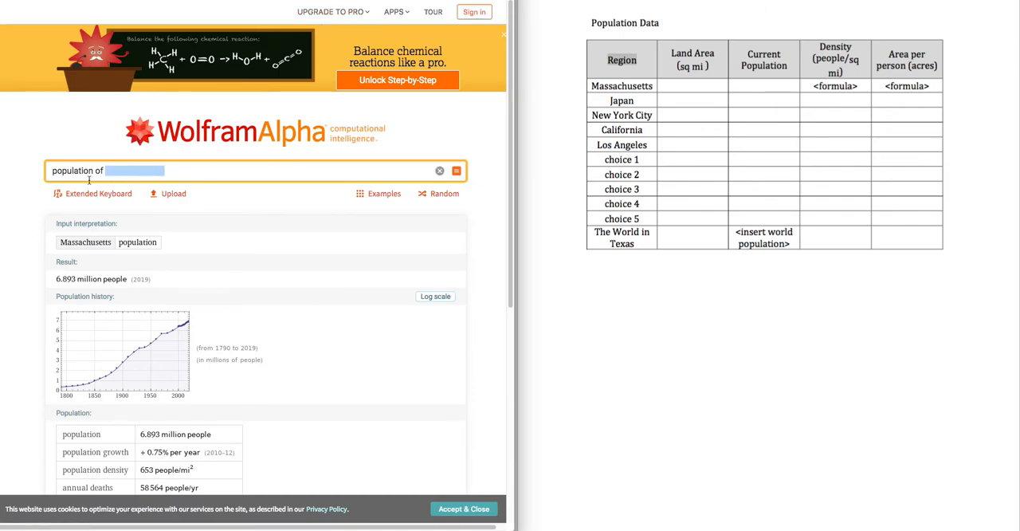
click(190, 175)
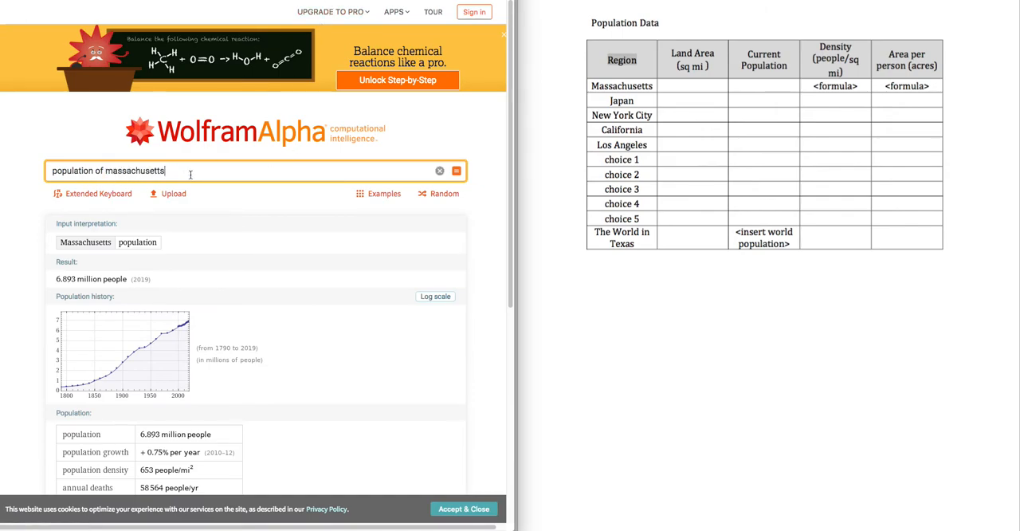
scroll(198, 280, down, 3)
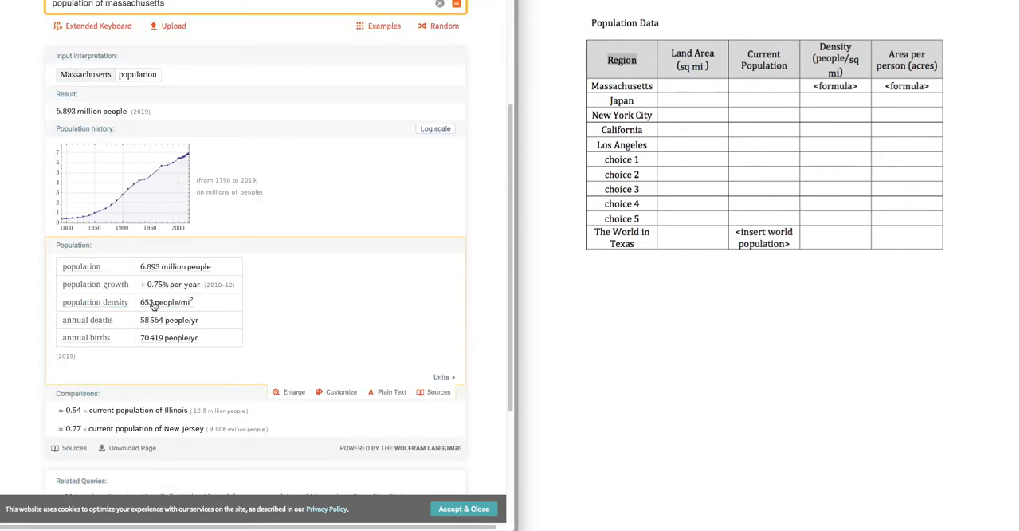
scroll(275, 307, up, 3)
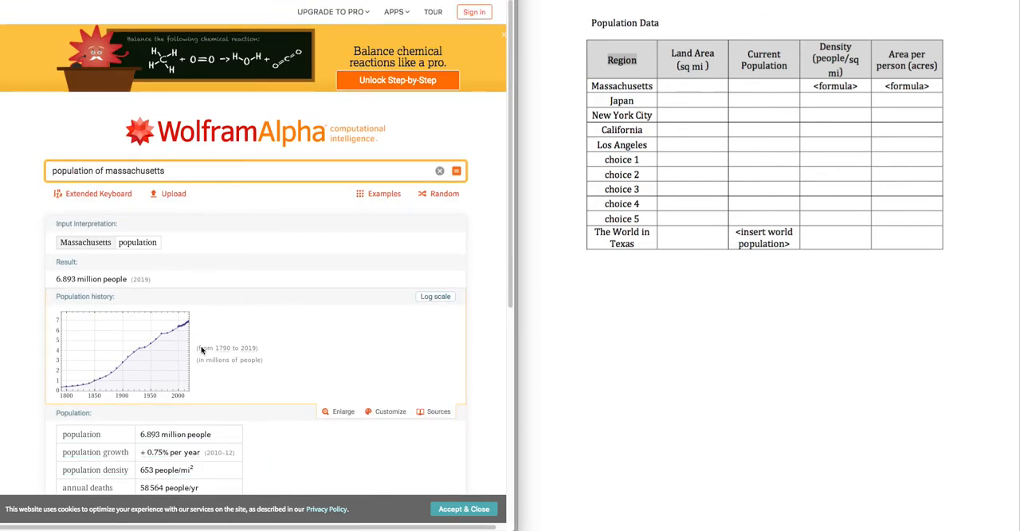
click(237, 0)
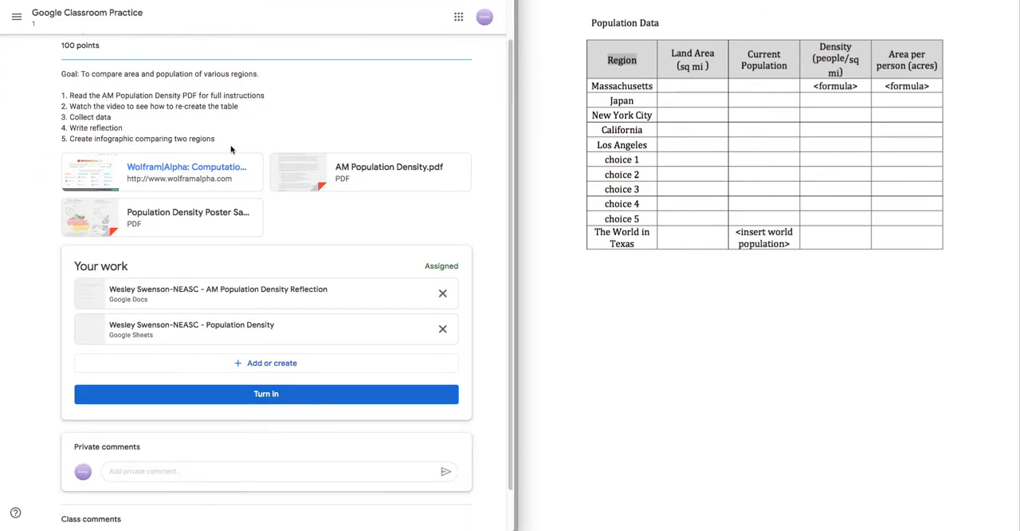
click(239, 1)
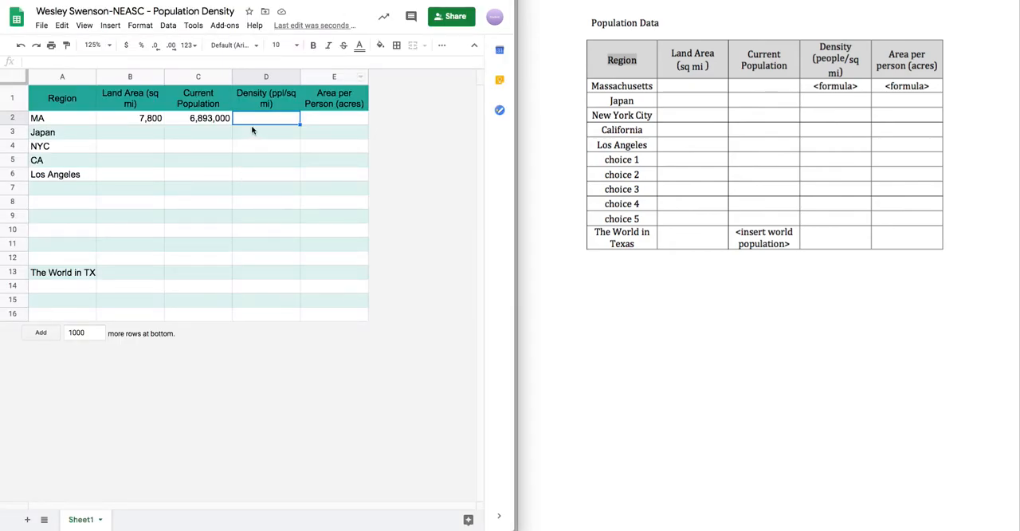
- Enter the density formula =C2/B2 in MA's Density cell D2, dividing Current Population by Land Area
text(=)
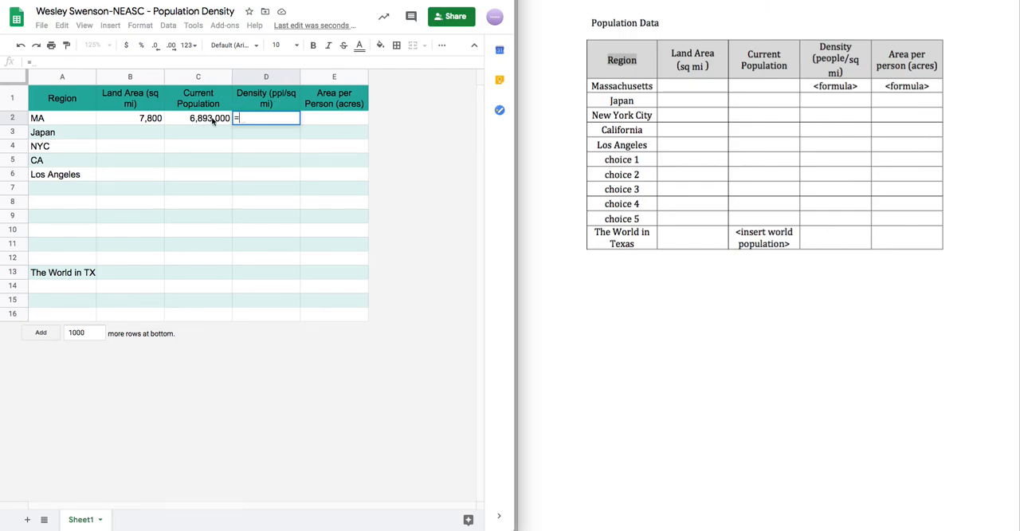
click(187, 121)
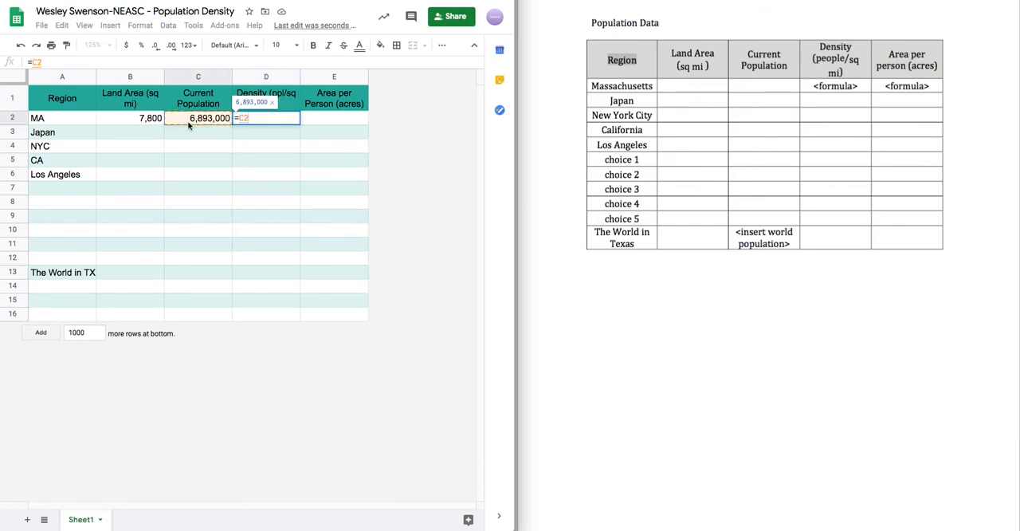
text(/)
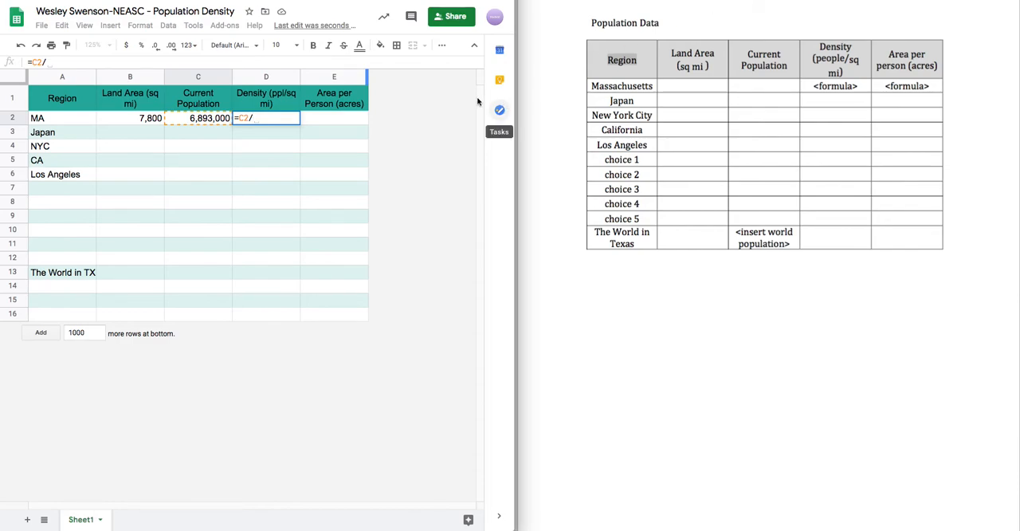
click(126, 122)
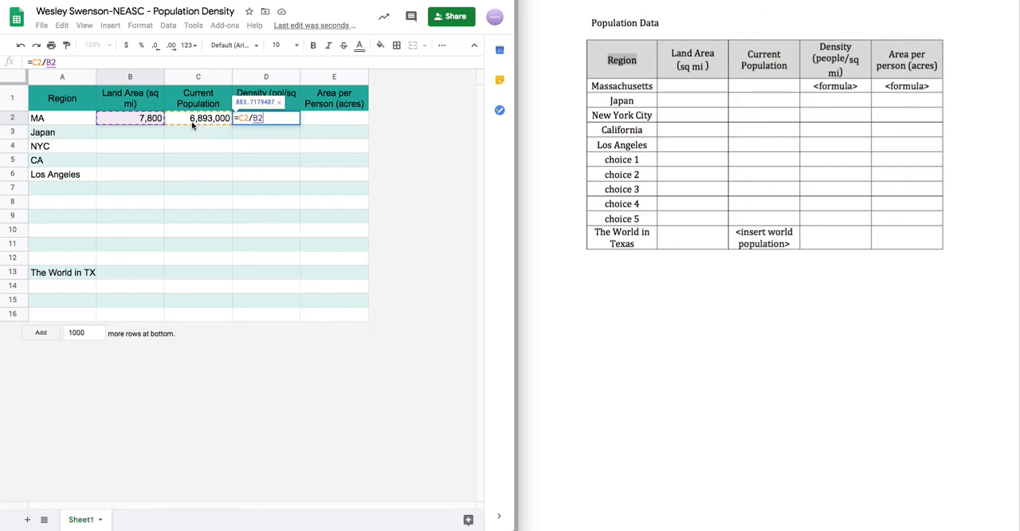
key(Return)
- Reduce the MA density in D2 to one decimal place
click(288, 123)
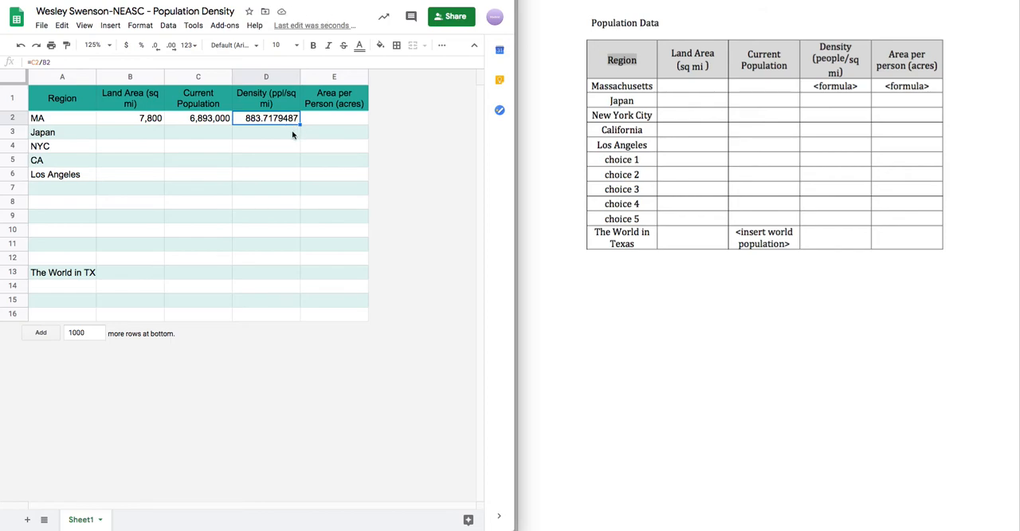
click(159, 48)
click(158, 47)
click(158, 48)
click(159, 48)
click(158, 48)
click(155, 45)
- Select MA's Area per Person cell E2, look up "acres in a square mile" in WolframAlpha, and return to the sheet
click(344, 118)
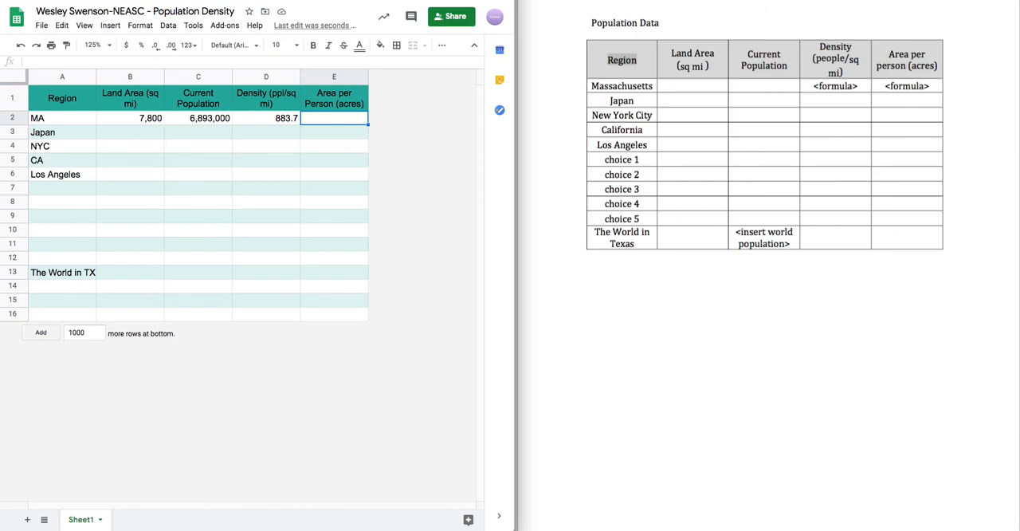
click(267, 0)
triple_click(231, 171)
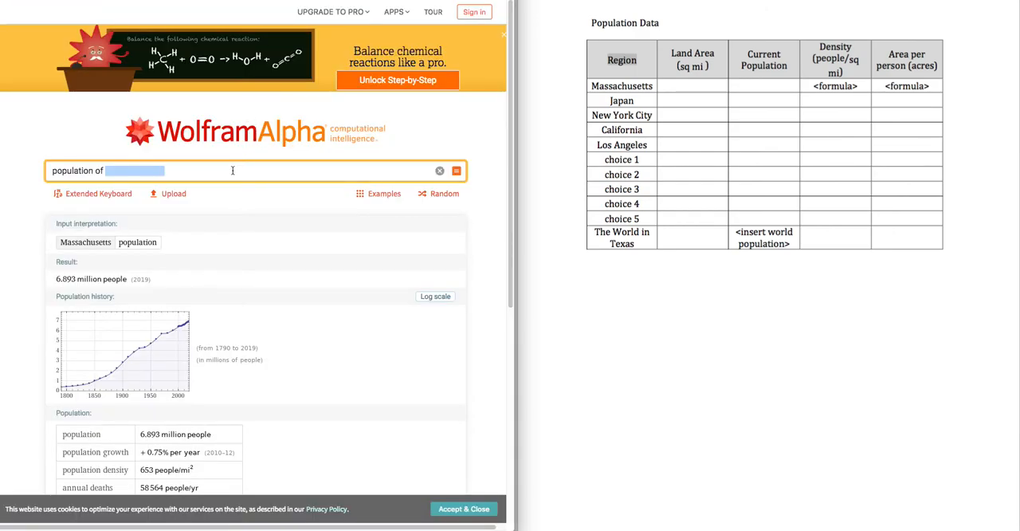
text(acre)
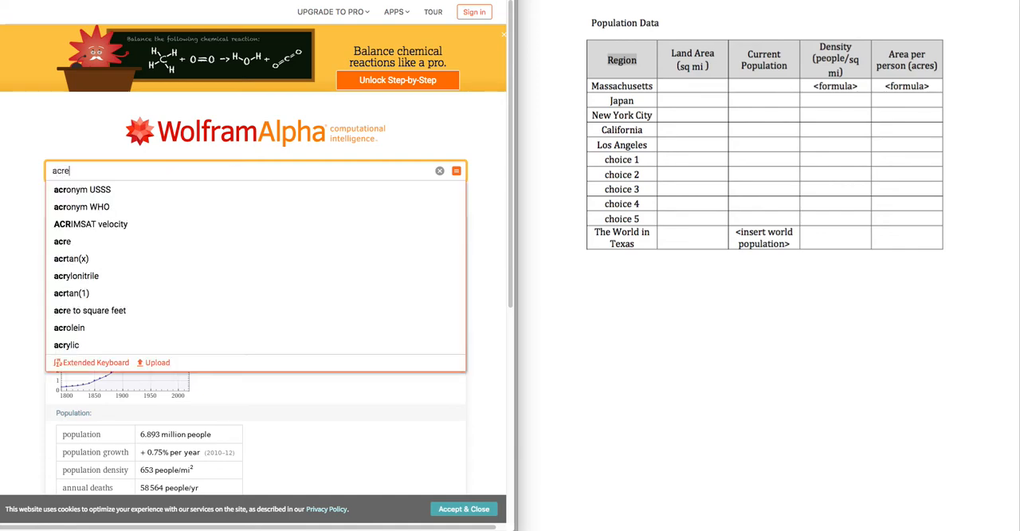
text(s in)
key(Down)
key(Return)
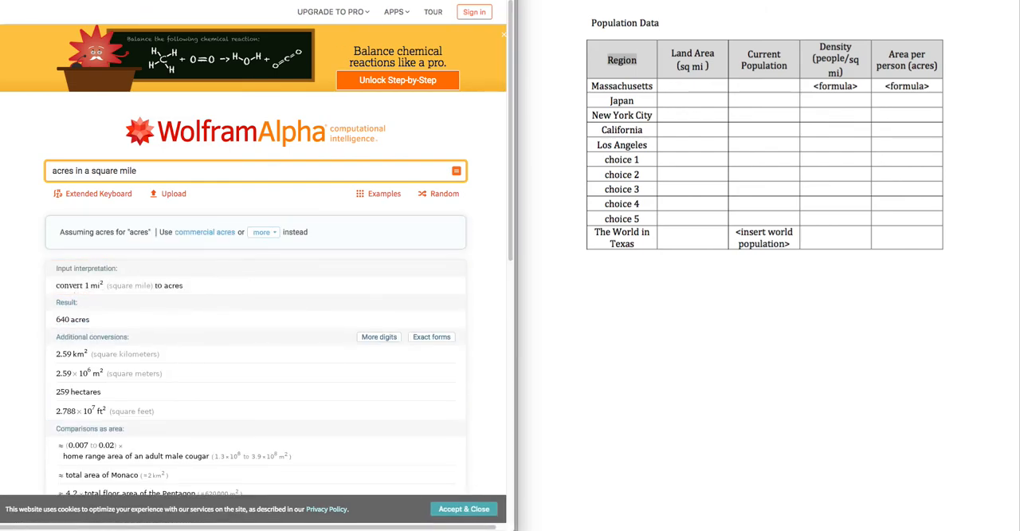
key(ctrl+Tab)
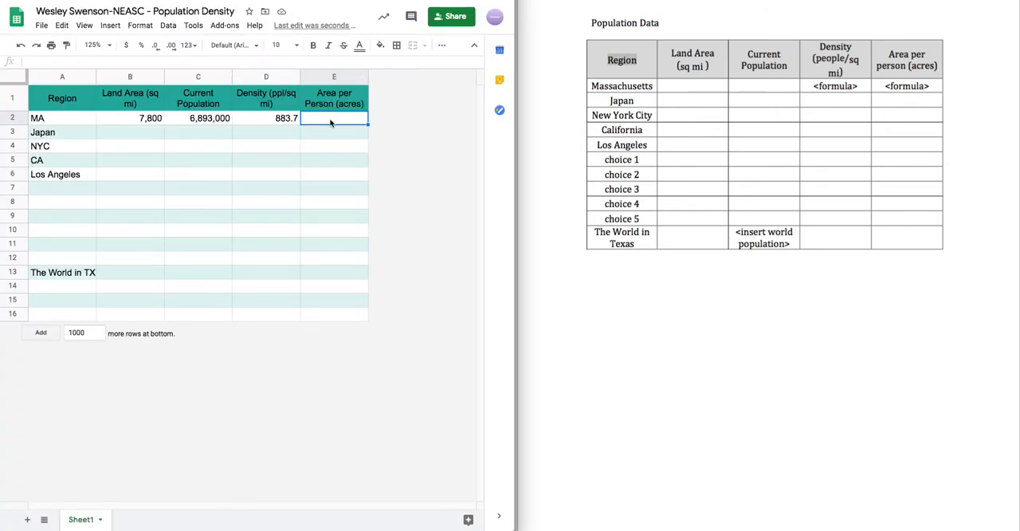
- Enter the formula =B2*640/C2 in E2 to calculate MA's area per person in acres
text(=)
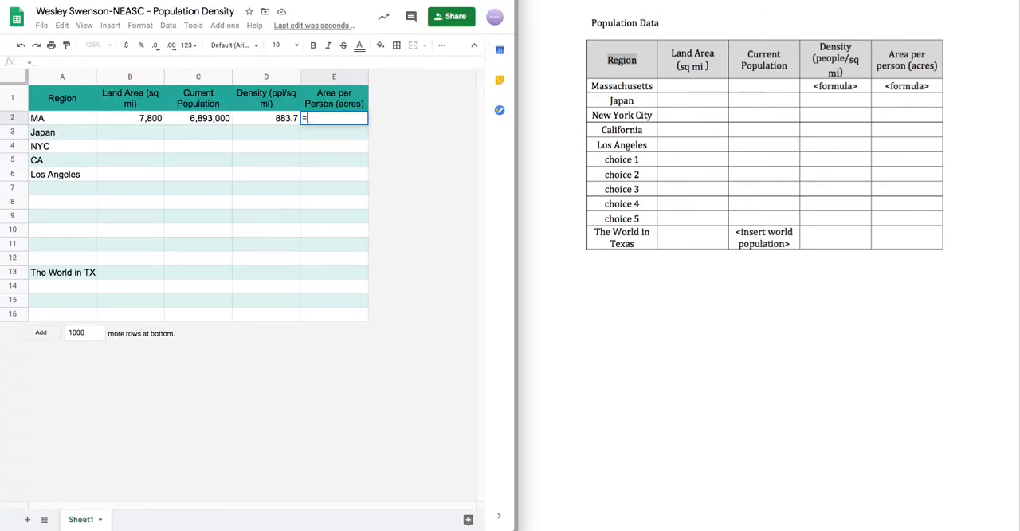
click(143, 121)
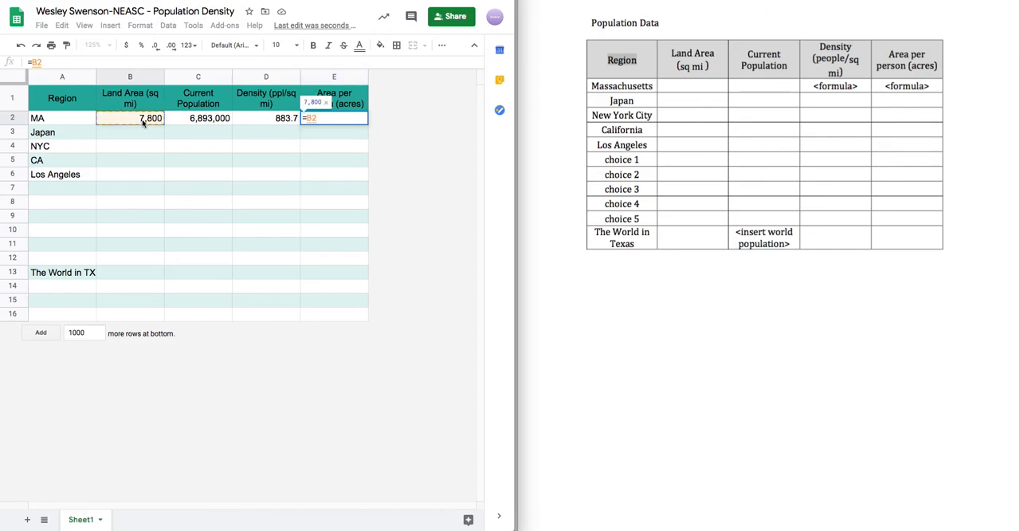
text(*640)
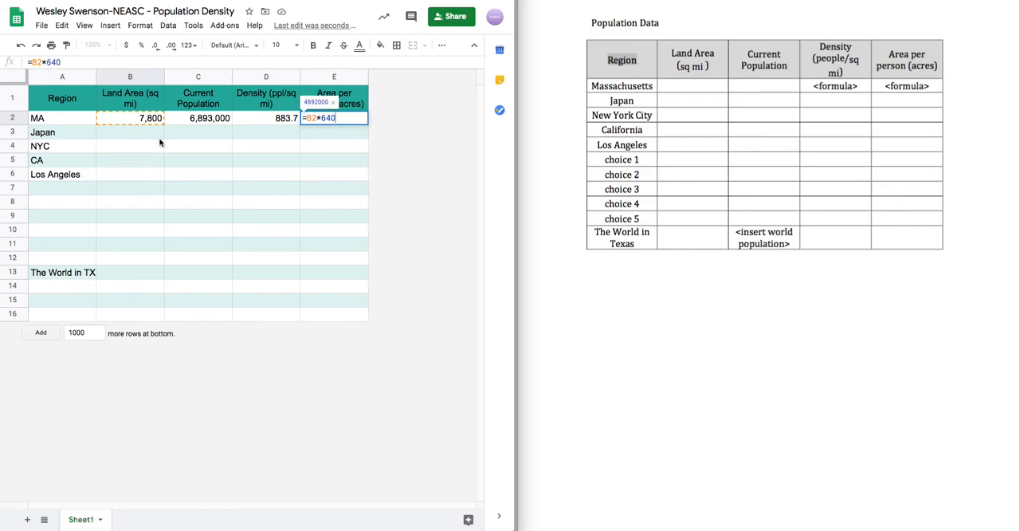
key(BackSpace)
key(BackSpace)
key(BackSpace)
key(BackSpace)
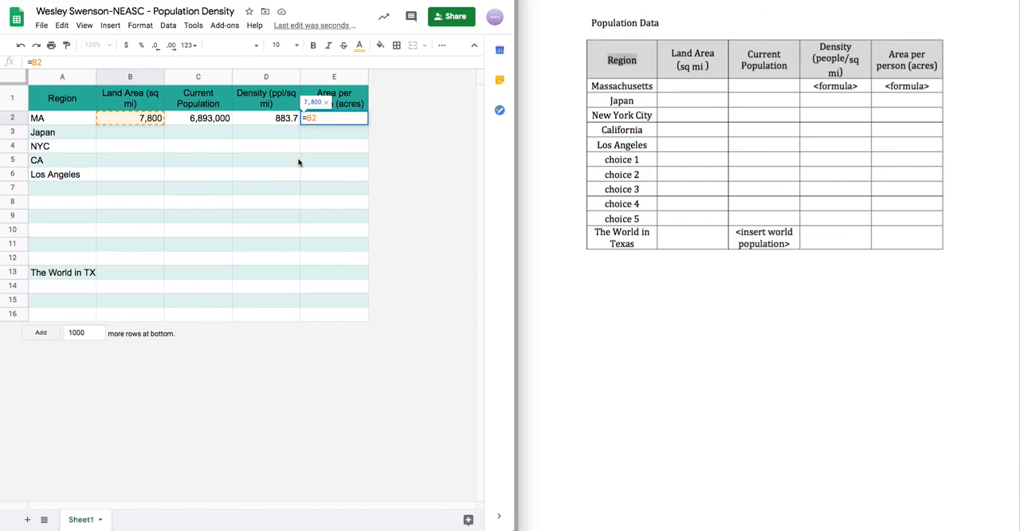
text(*)
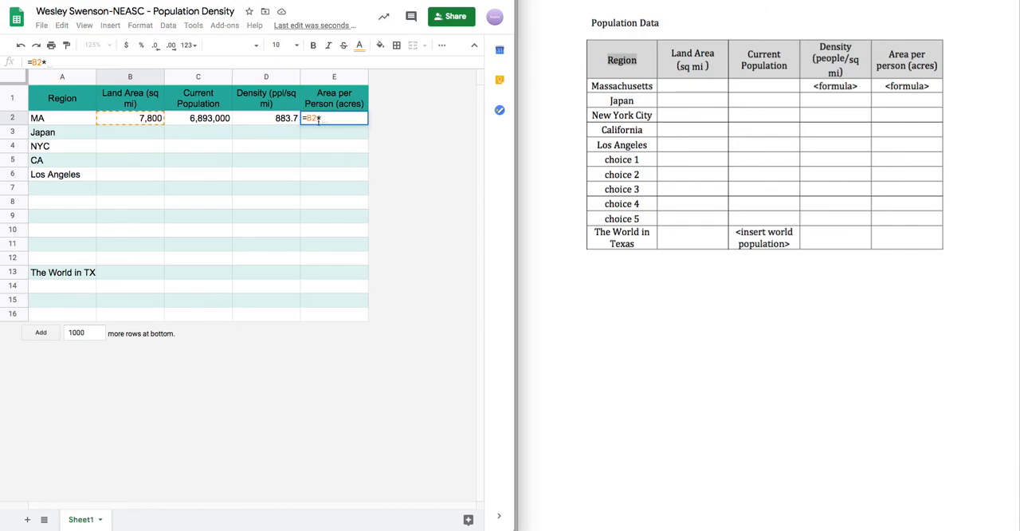
text(640)
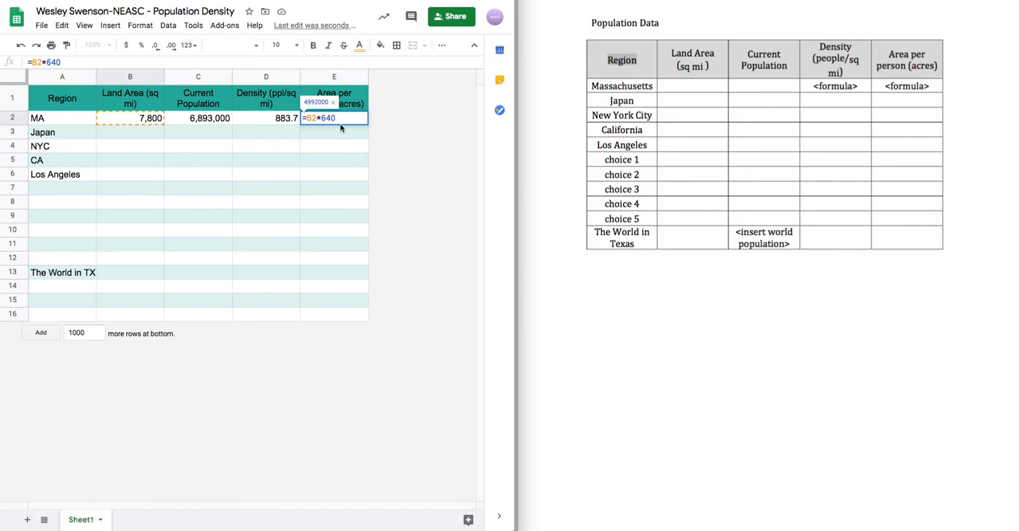
text(/)
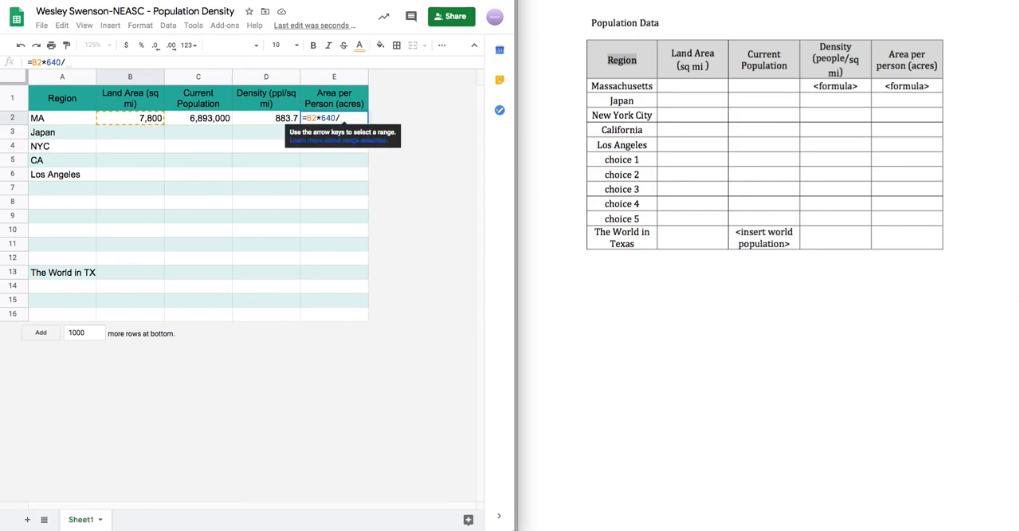
click(212, 119)
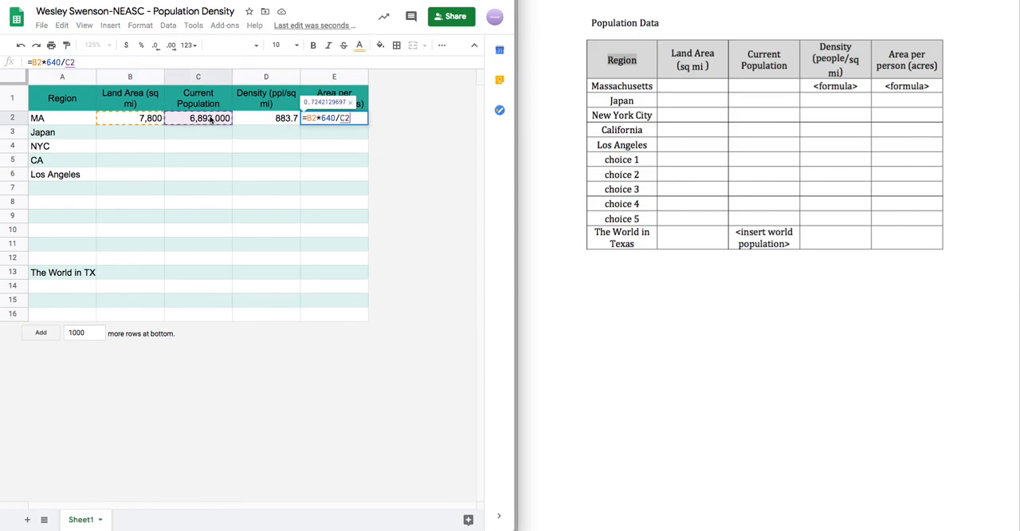
key(Return)
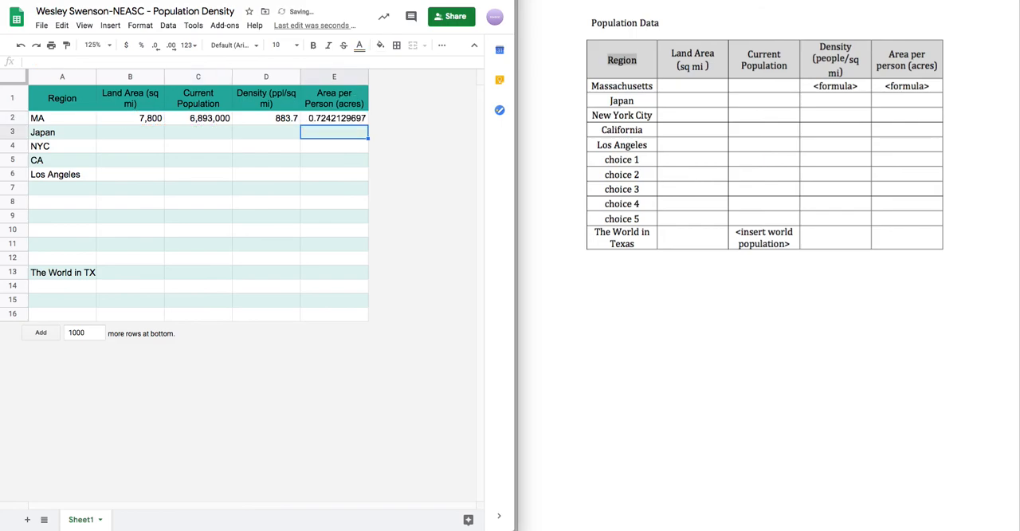
- Reduce the MA area per person in E2 to two decimal places
key(Up)
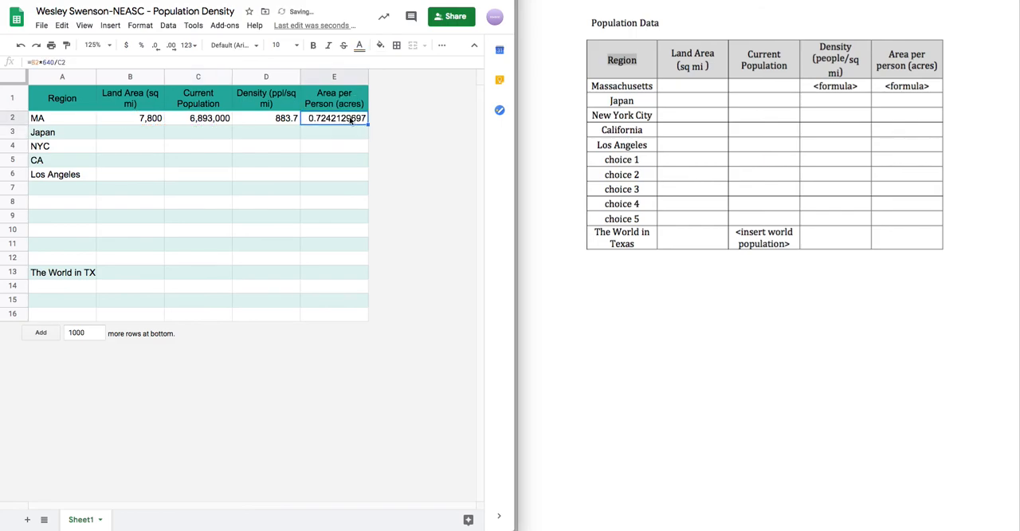
click(156, 46)
click(157, 45)
click(156, 45)
click(156, 45)
click(158, 47)
click(157, 46)
click(157, 46)
click(158, 46)
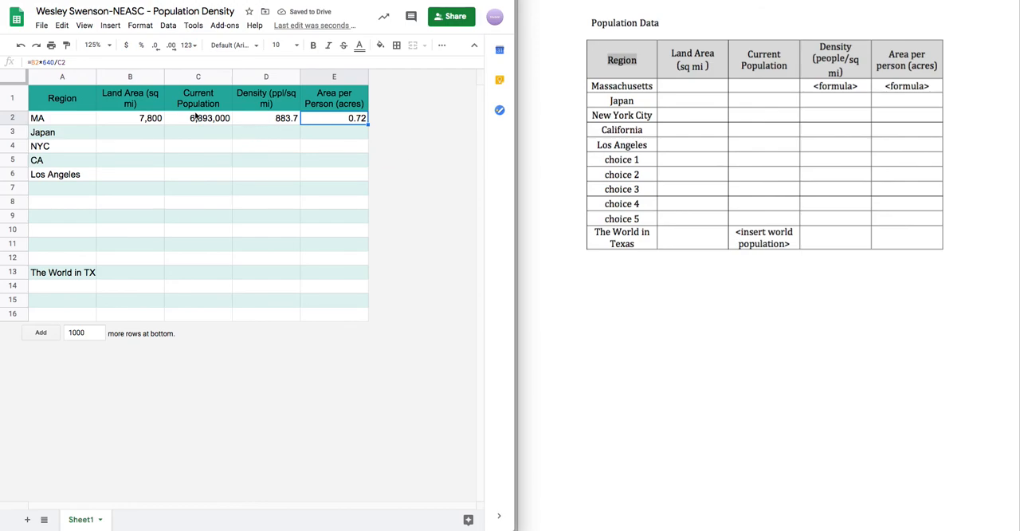
click(123, 120)
click(201, 121)
click(341, 120)
click(276, 140)
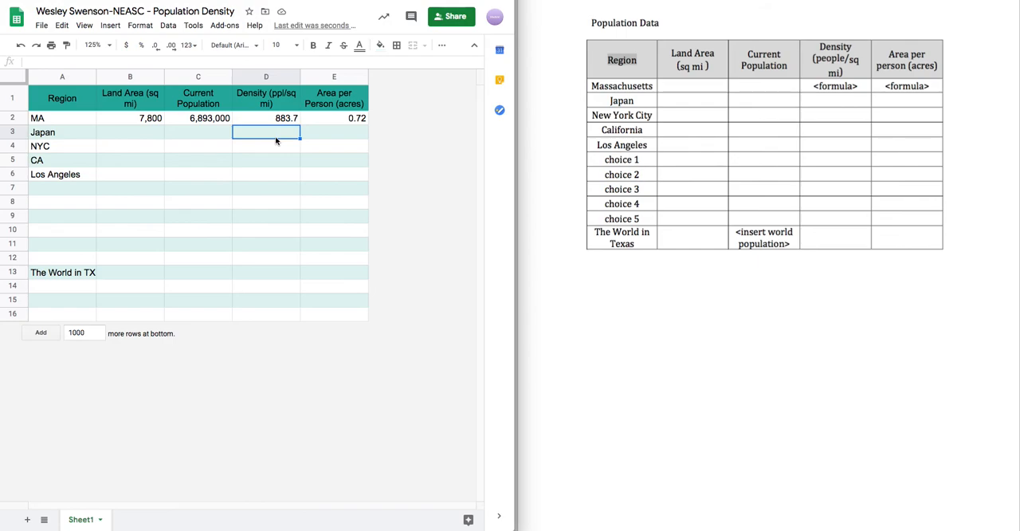
click(74, 175)
click(138, 137)
click(156, 159)
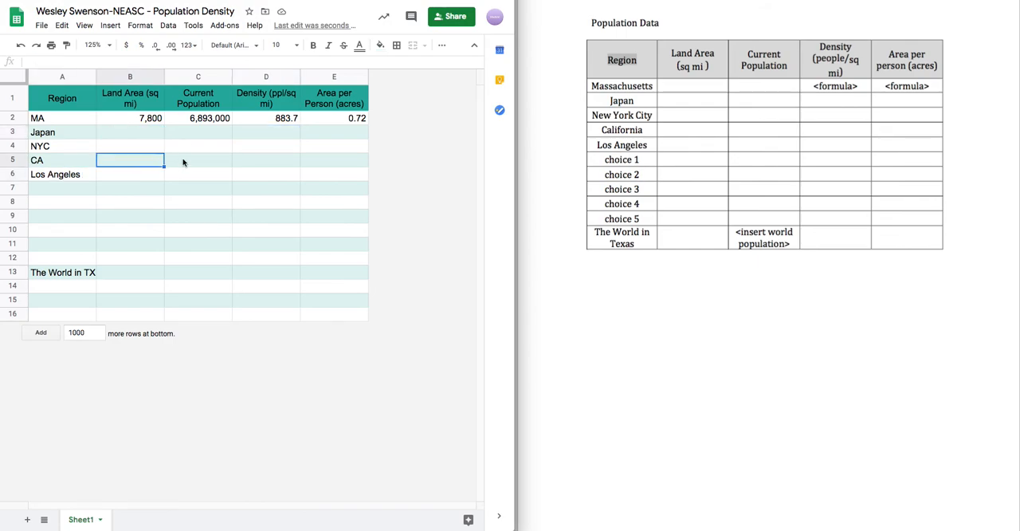
click(184, 159)
click(264, 118)
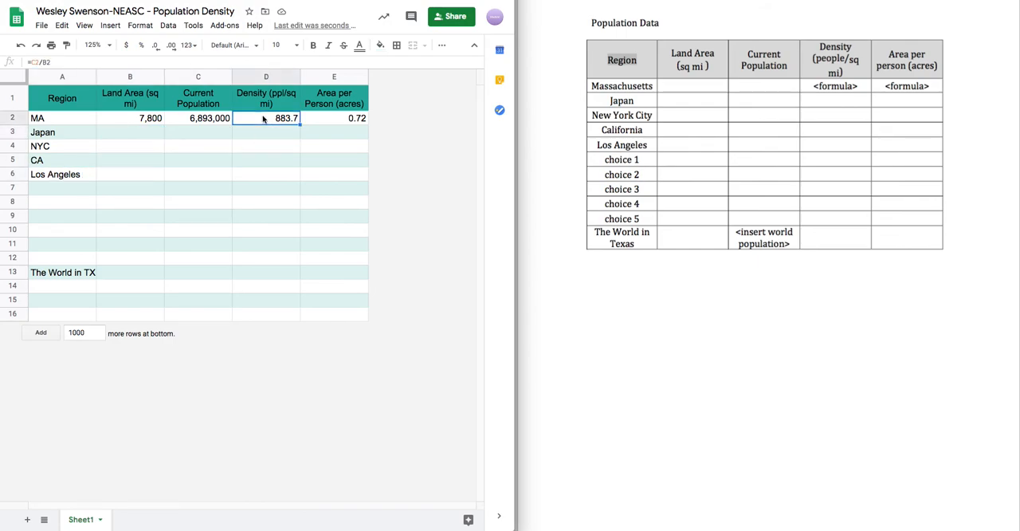
- Try entering the density formula =C3/B3 by hand in Japan's Density cell D3, and undo the entry
click(266, 133)
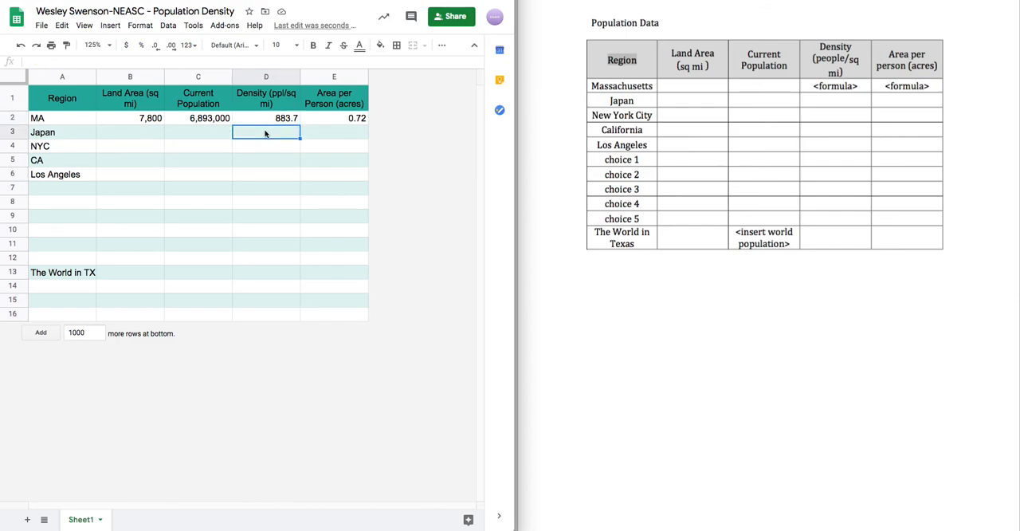
text(=)
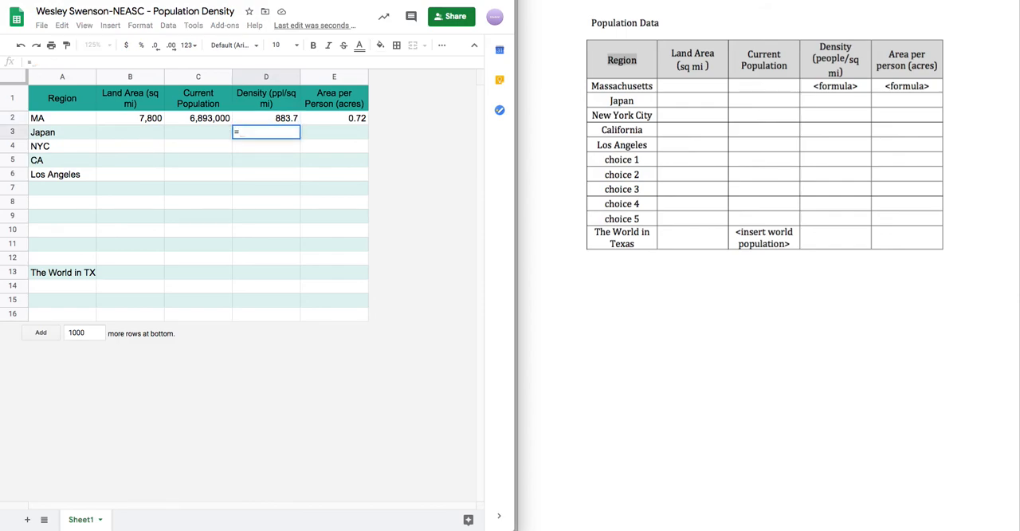
click(208, 137)
text(/)
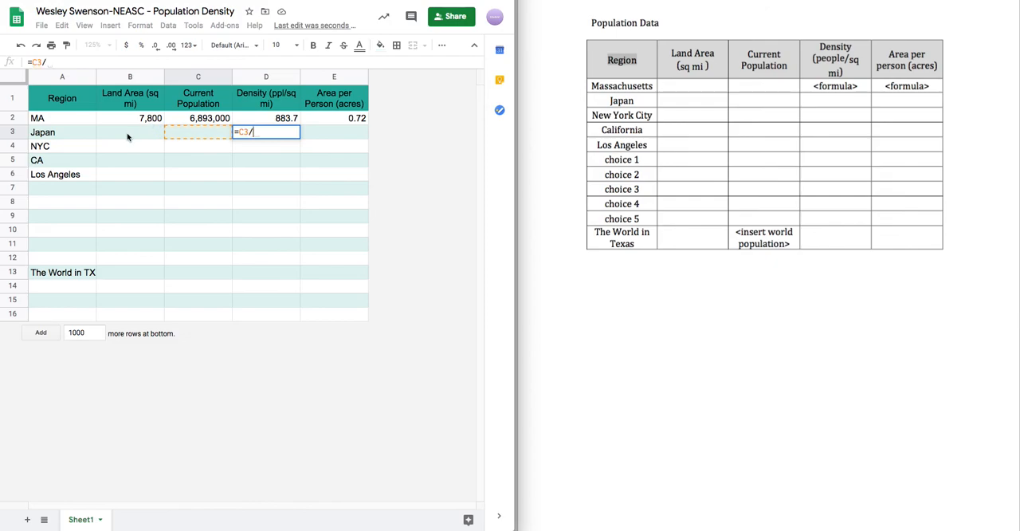
click(130, 135)
key(Return)
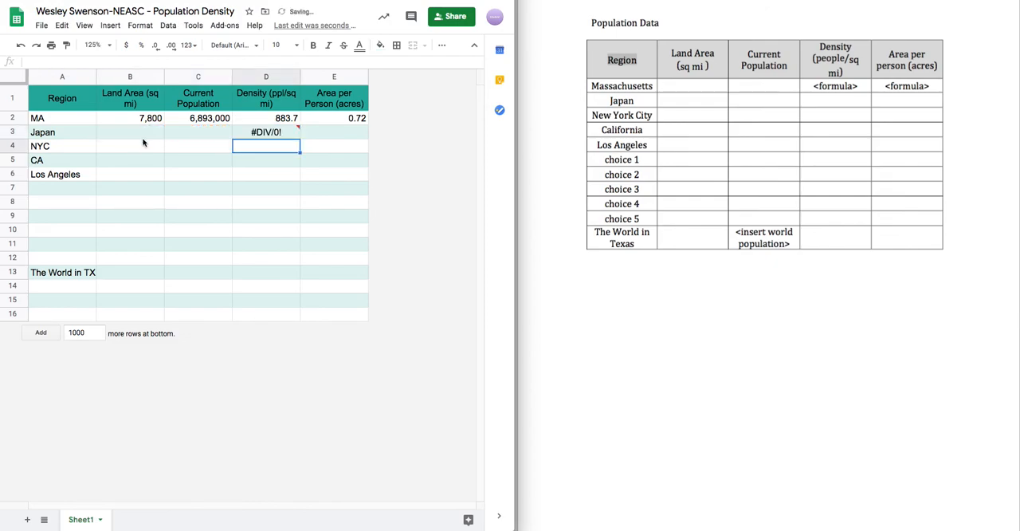
key(ctrl+z)
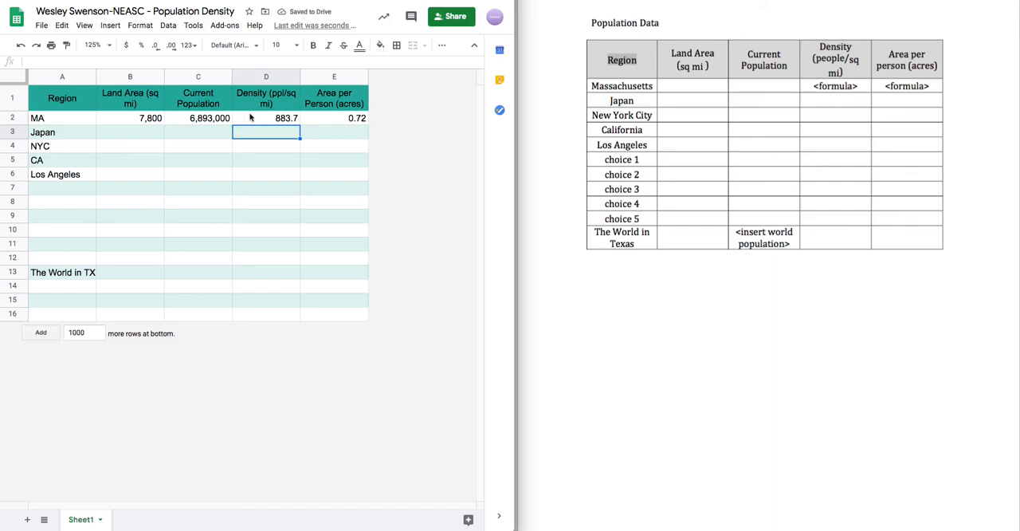
- Fill the density formula from D2 down through D13, and check the copied formulas in D3 to D6
click(252, 118)
drag(301, 123, 296, 272)
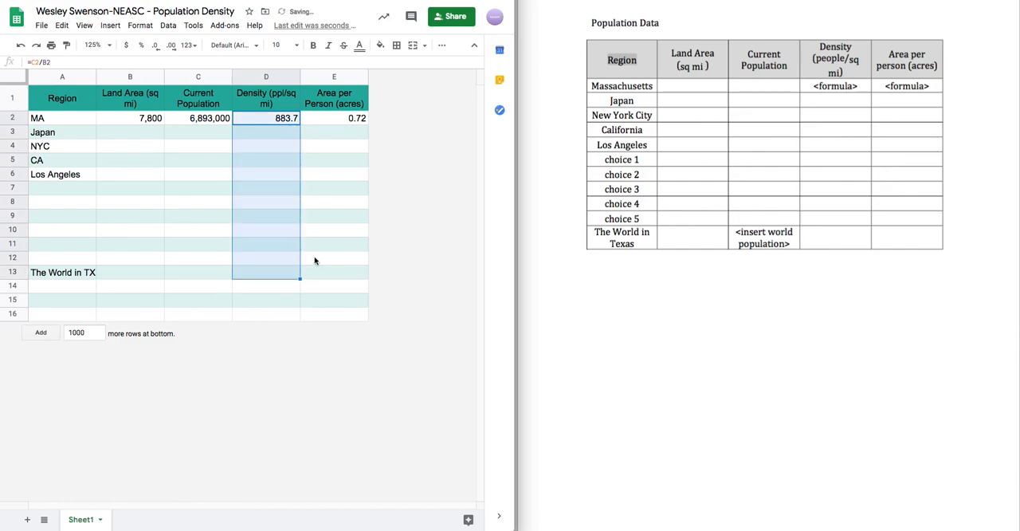
click(333, 172)
click(279, 132)
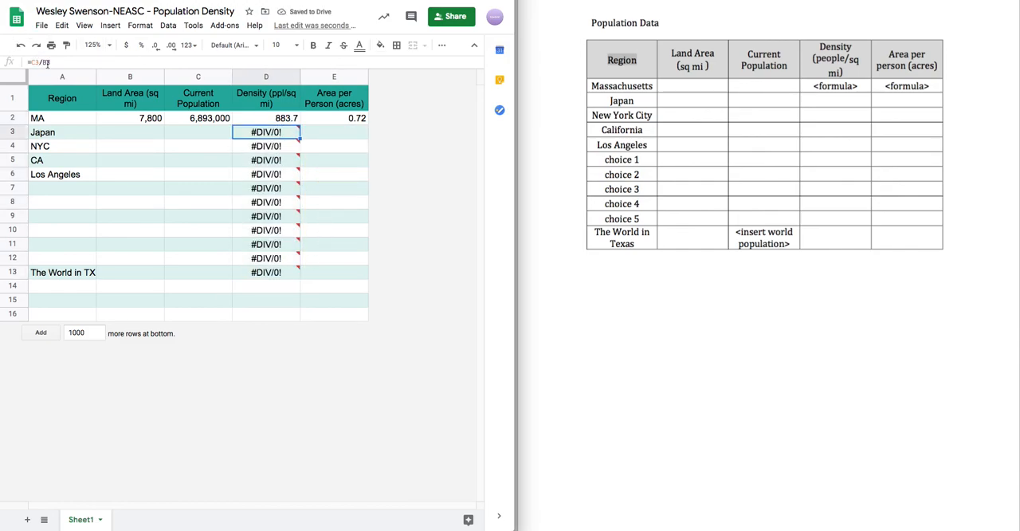
click(254, 149)
click(243, 163)
click(241, 173)
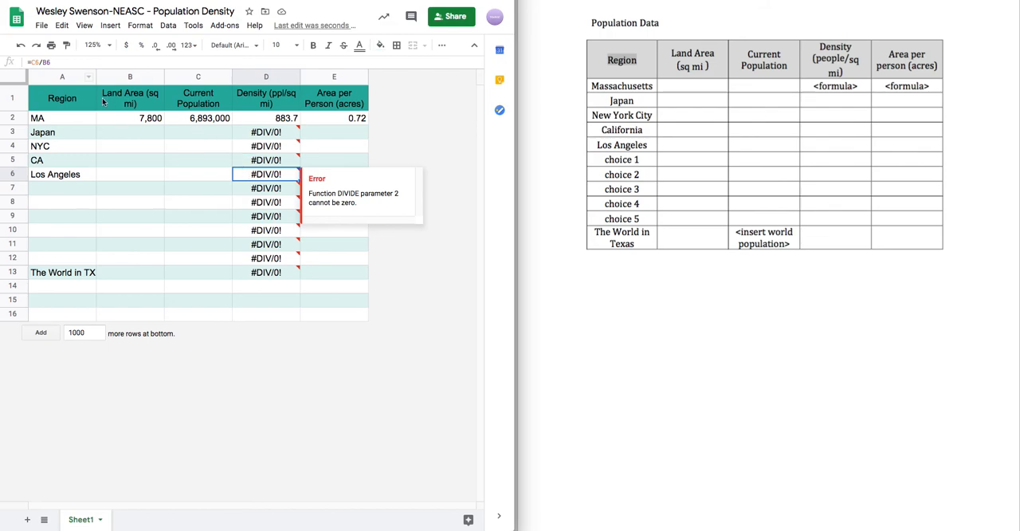
click(132, 136)
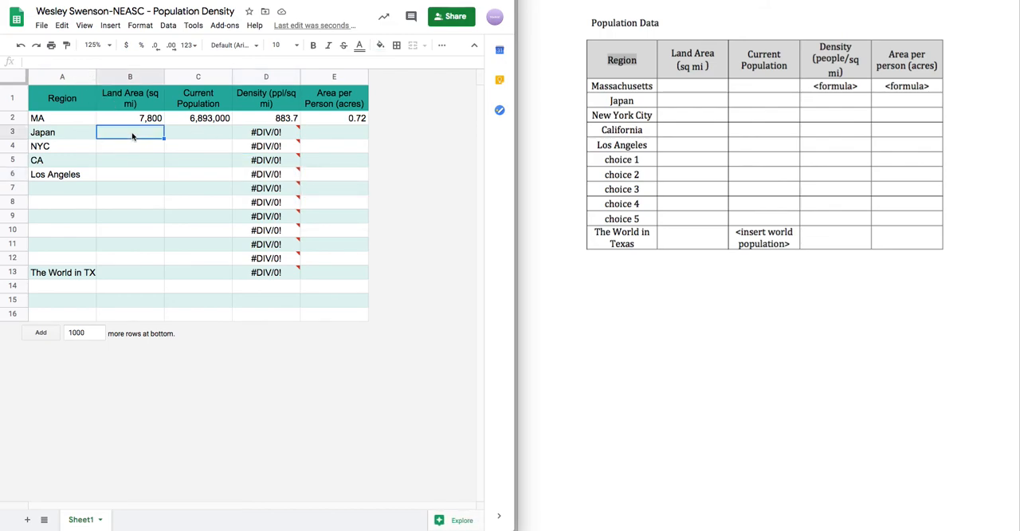
text(73764)
click(194, 137)
text(3724982374)
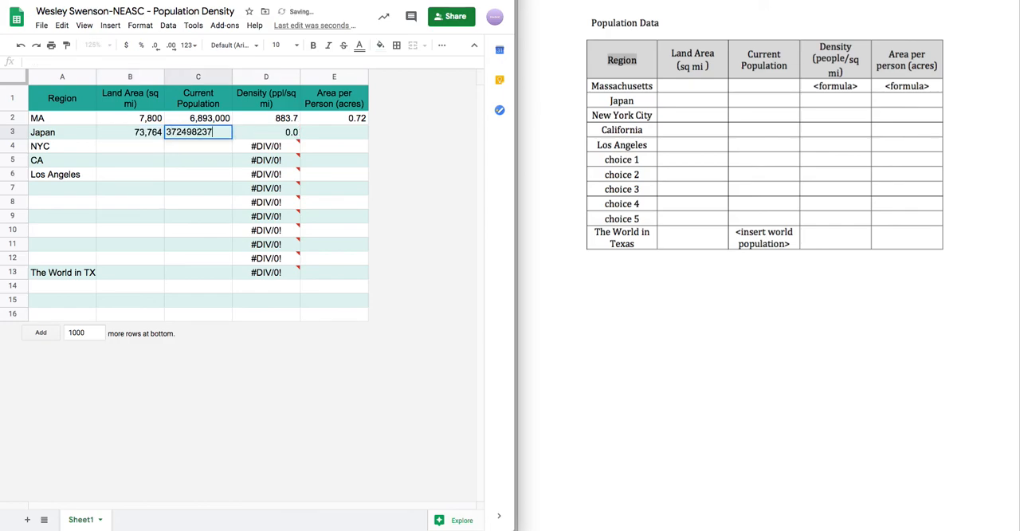
key(Return)
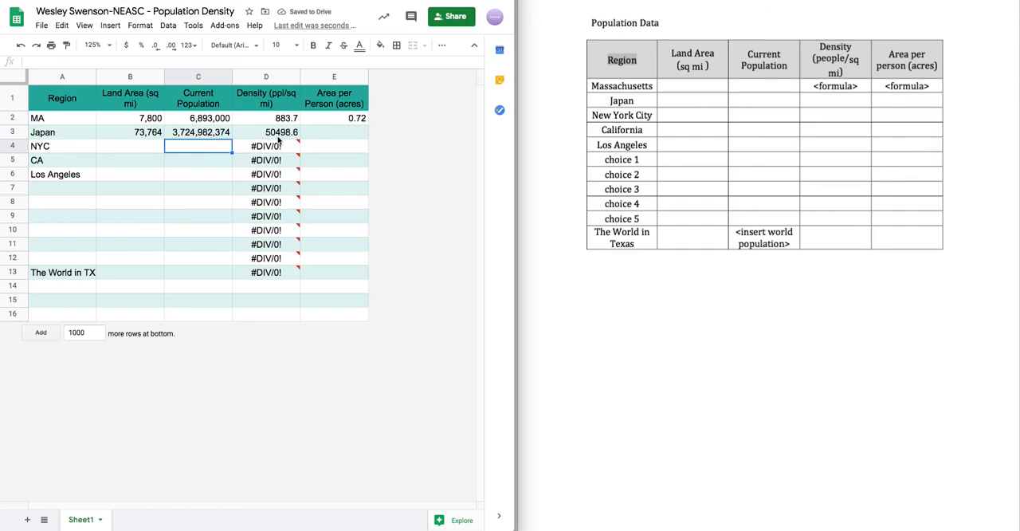
- Undo the test Land Area and Current Population entries in Japan's row
key(ctrl+z)
key(ctrl+z)
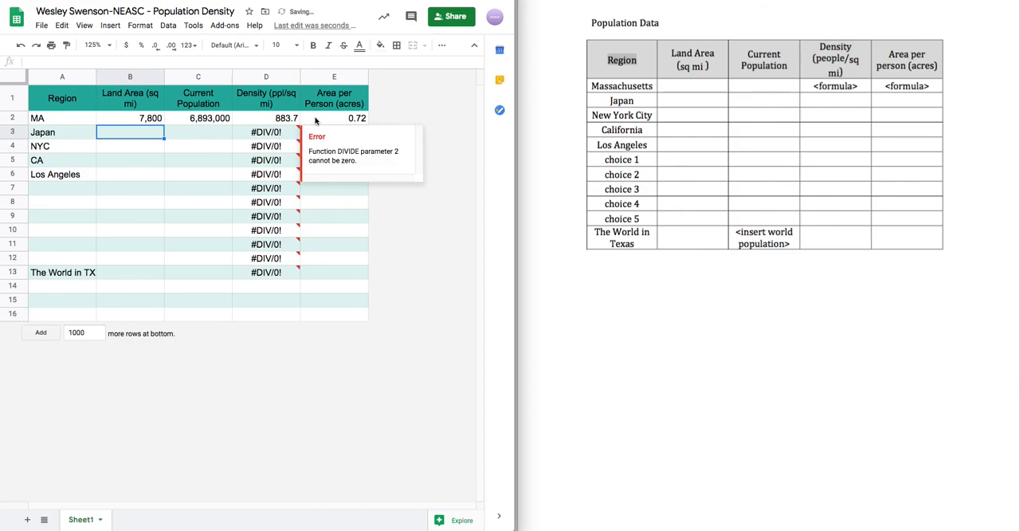
click(352, 121)
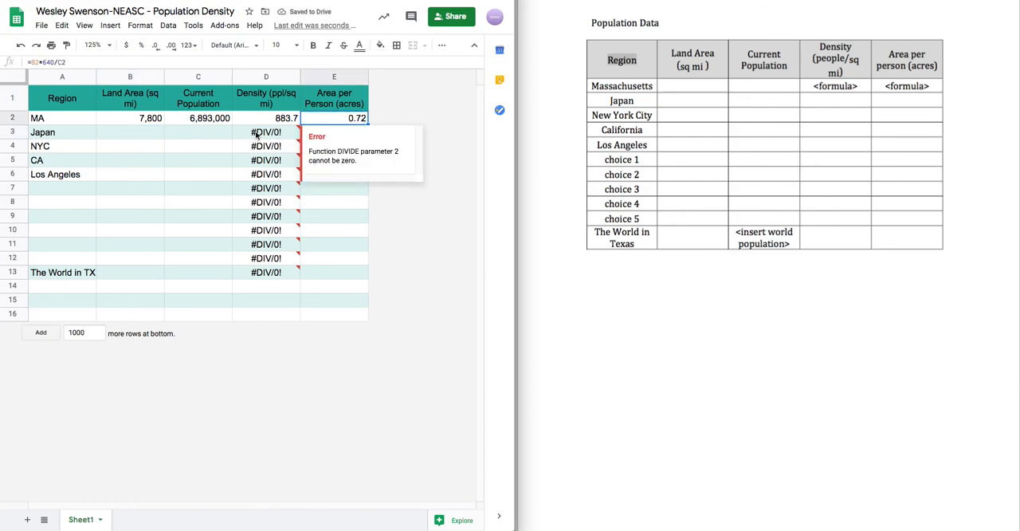
click(199, 131)
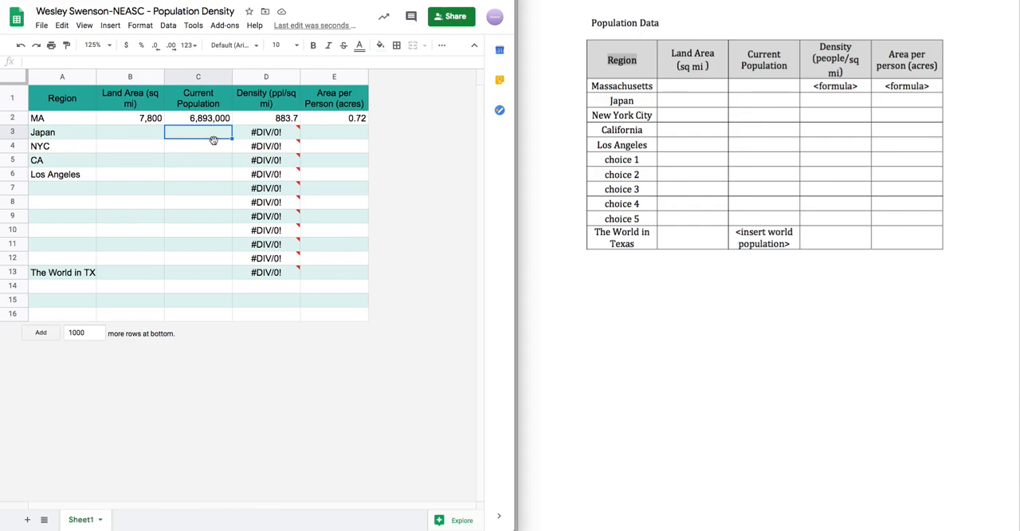
- Fill the area-per-person formula from E2 down through E13, and test it with 23233 in B3 and 232,332 in C3
click(345, 123)
drag(368, 125, 359, 273)
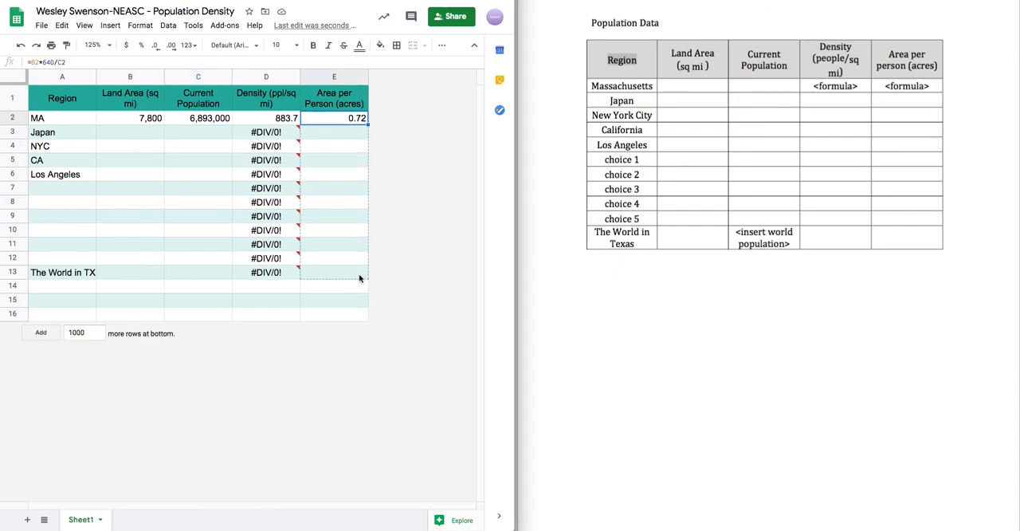
click(137, 137)
text(h)
key(BackSpace)
text(23233)
key(Tab)
text(232,332)
key(Return)
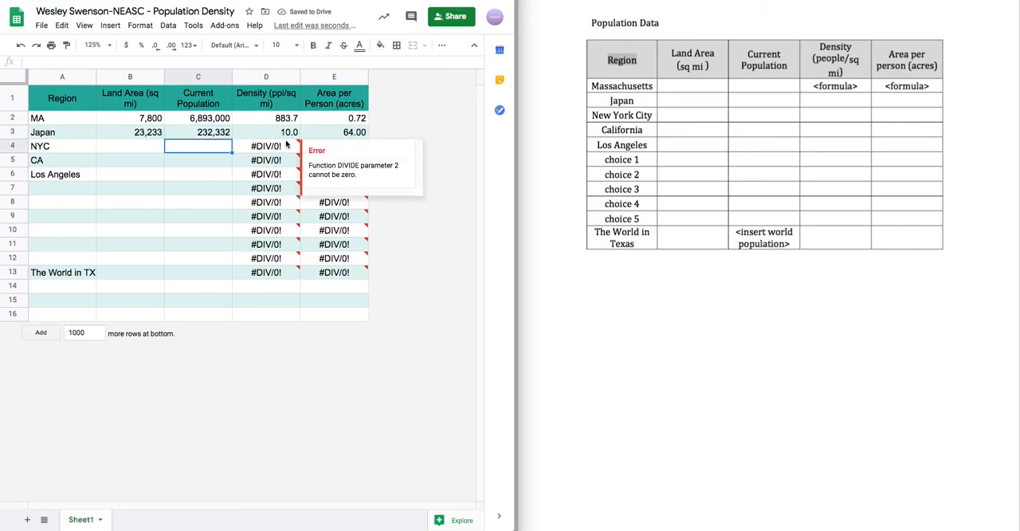
- Undo Japan's two test entries and the fill of the area-per-person column
key(ctrl+z)
key(ctrl+z)
key(ctrl+z)
key(ctrl+z)
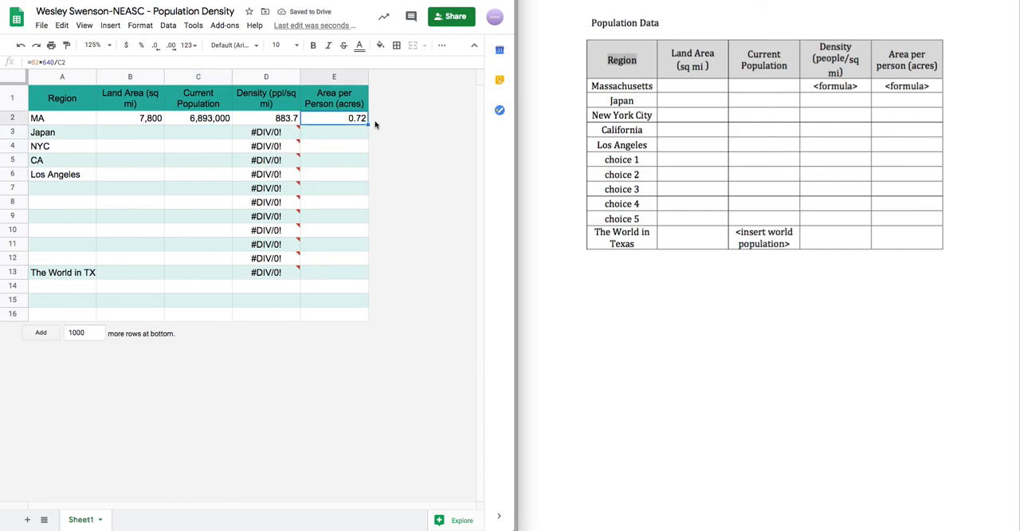
- Fill the MA area-per-person formula from E2 down through The World in TX row, E13
drag(368, 125, 362, 275)
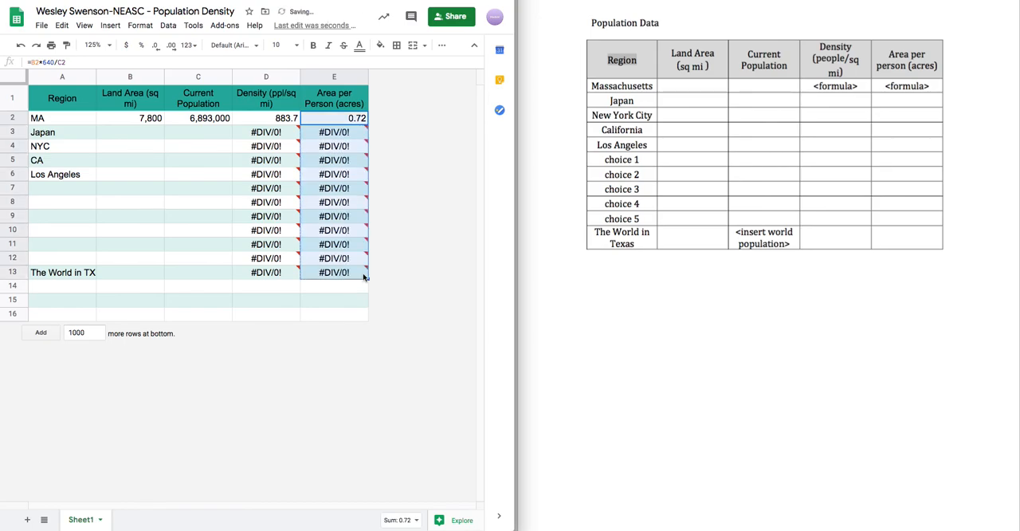
- Review the assignment instructions for the reflection questions in a separate Google Doc and the requirements of the two-region poster
scroll(646, 169, up, 10)
scroll(645, 177, down, 3)
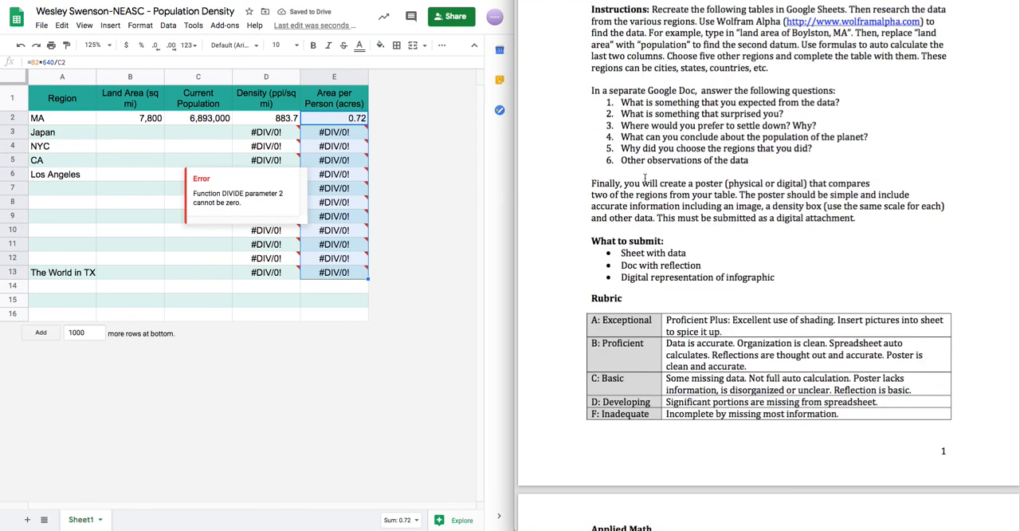
drag(590, 90, 792, 163)
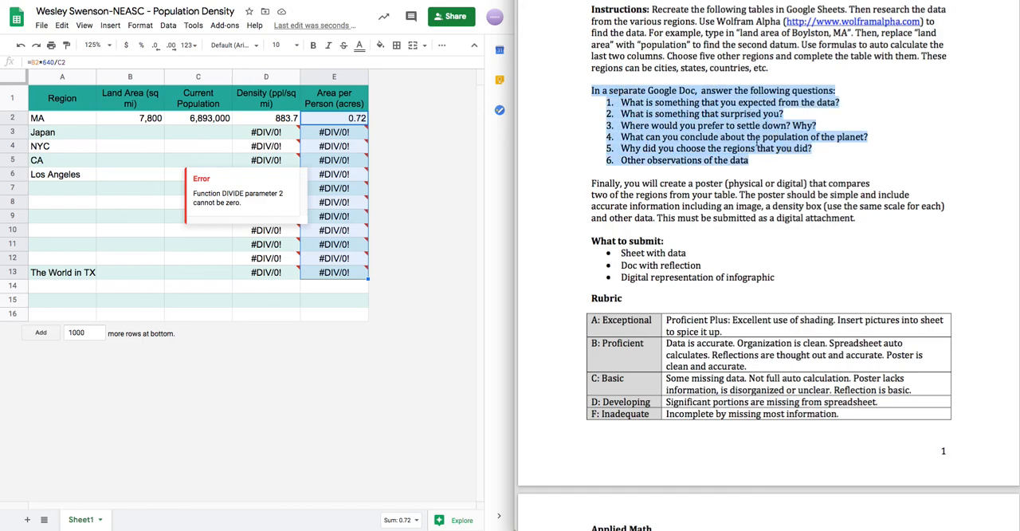
click(671, 237)
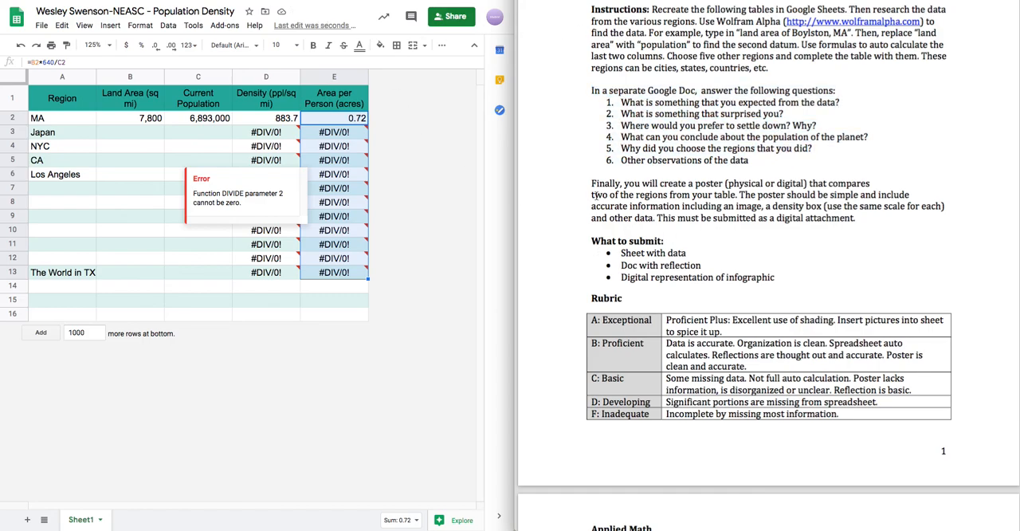
drag(591, 183, 860, 195)
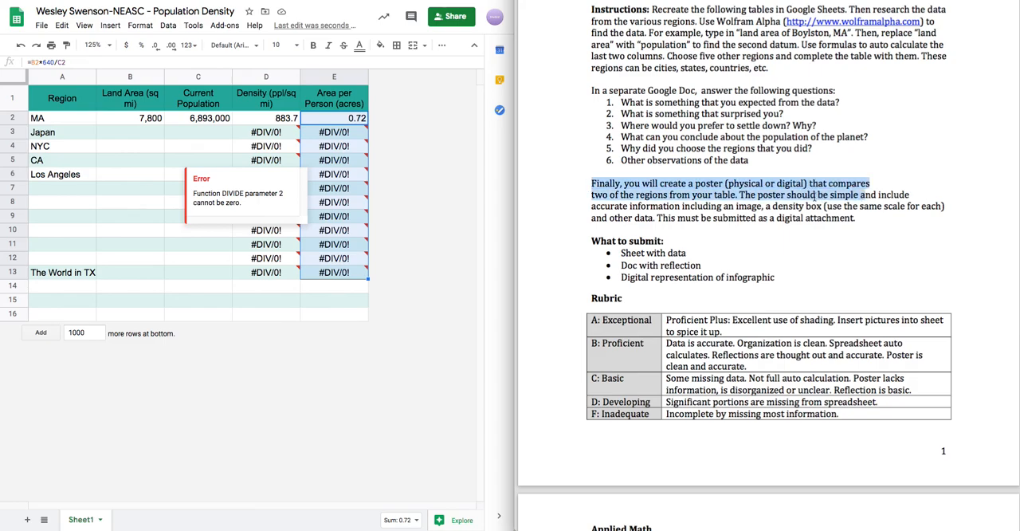
click(379, 330)
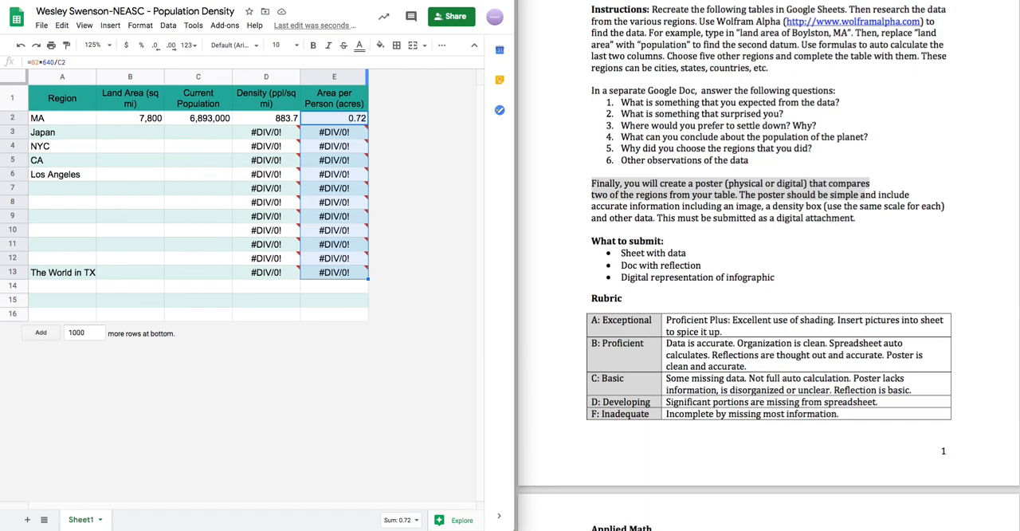
- Switch to the Google Classroom assignment and open the attached Population Density Poster Sample PDF
key(ctrl+Tab)
key(ctrl+Tab)
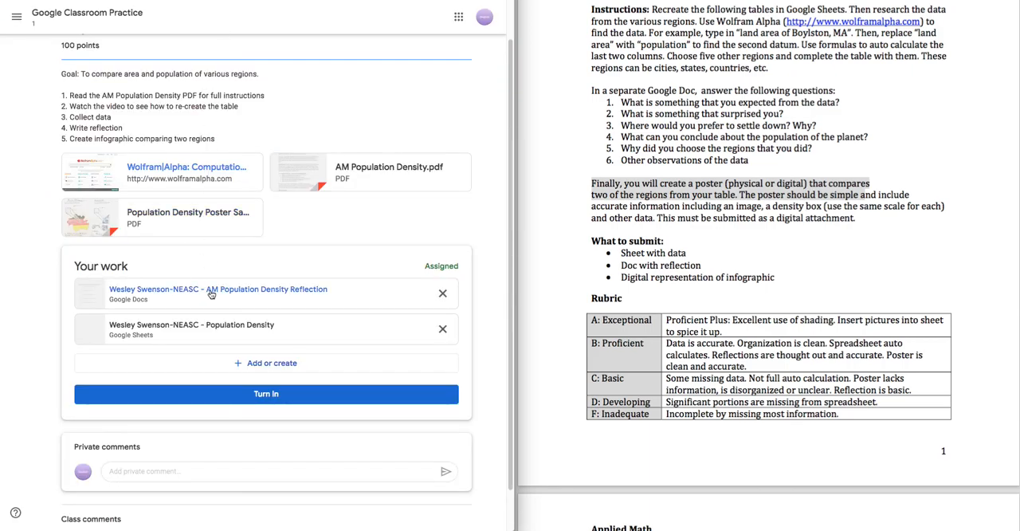
click(184, 212)
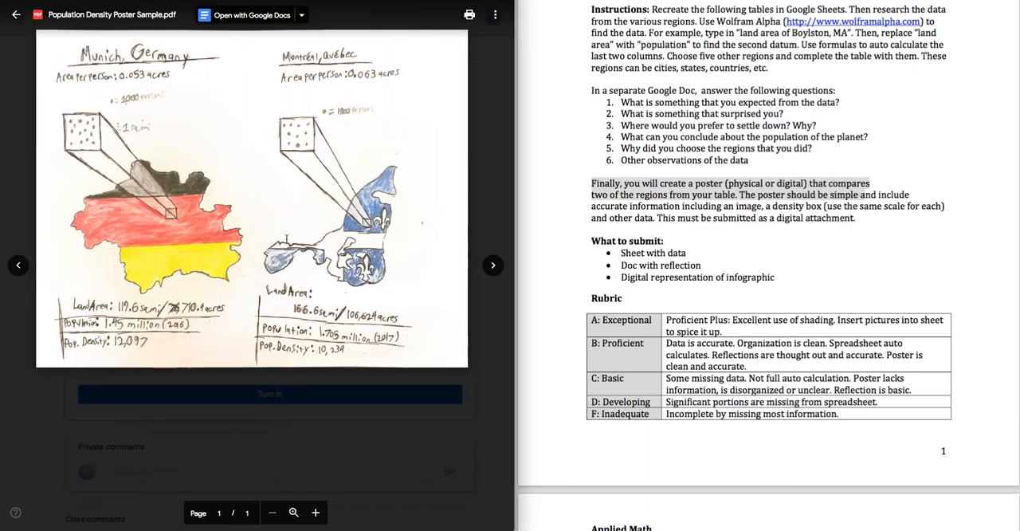